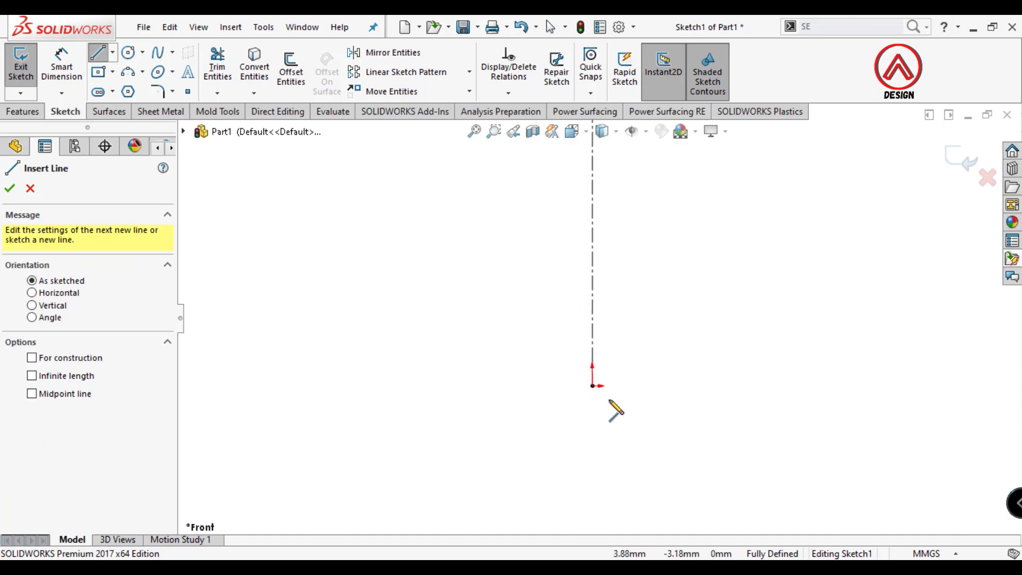
# - Sketch a closed half-profile with three stepped sections, running from the origin outward, narrowing upward and closing along the vertical centerline
pyautogui.scroll(-2, 609, 400)
pyautogui.click(585, 371)
pyautogui.click(501, 371)
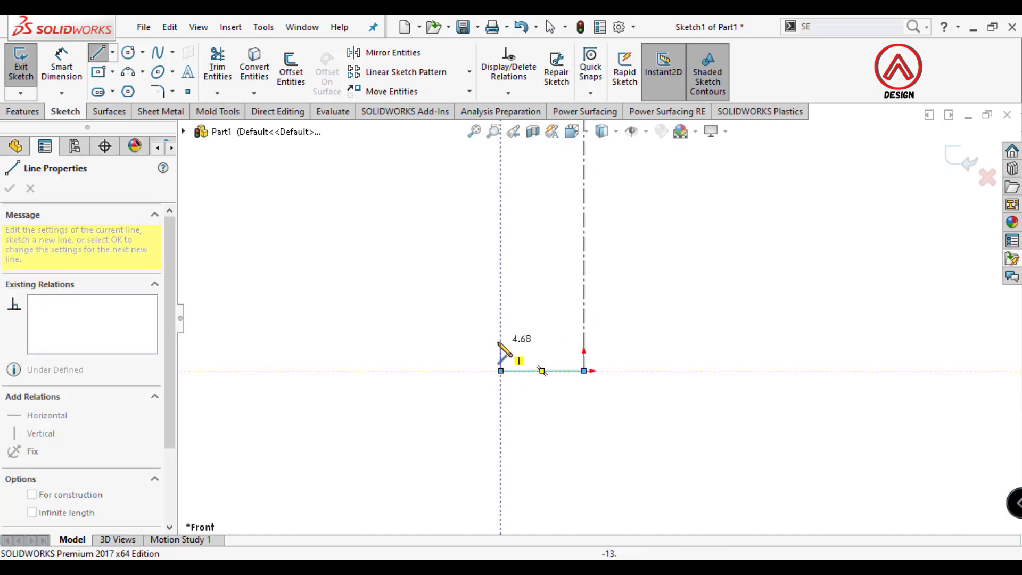
pyautogui.scroll(-1, 503, 346)
pyautogui.click(550, 302)
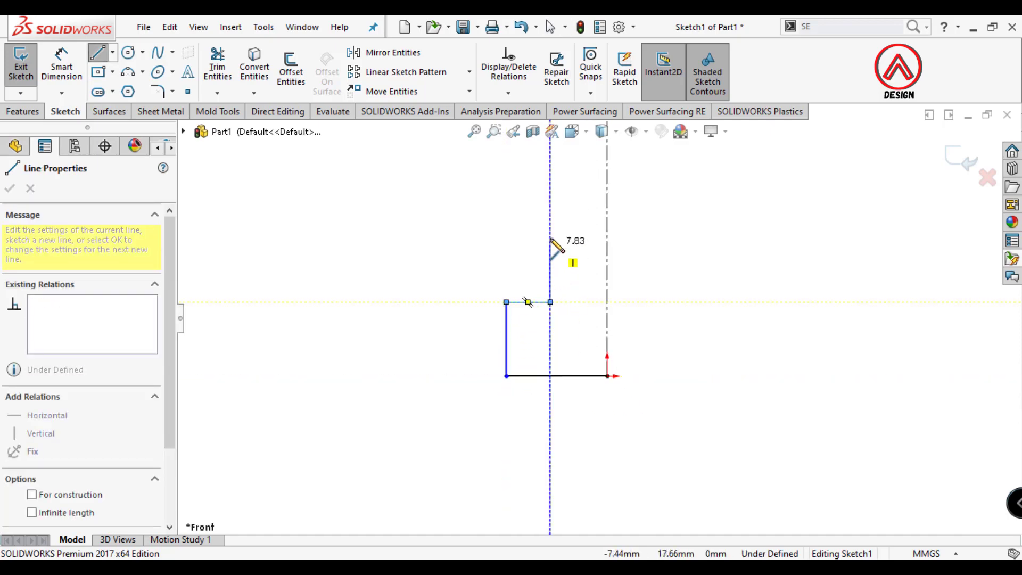
pyautogui.click(550, 226)
pyautogui.click(571, 226)
pyautogui.scroll(2, 578, 229)
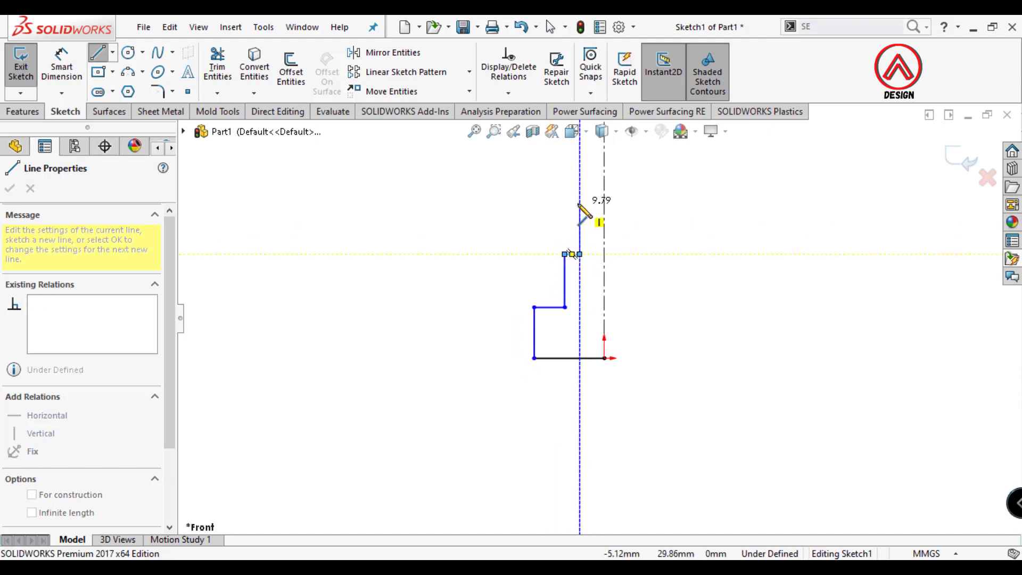
pyautogui.click(580, 180)
pyautogui.click(605, 180)
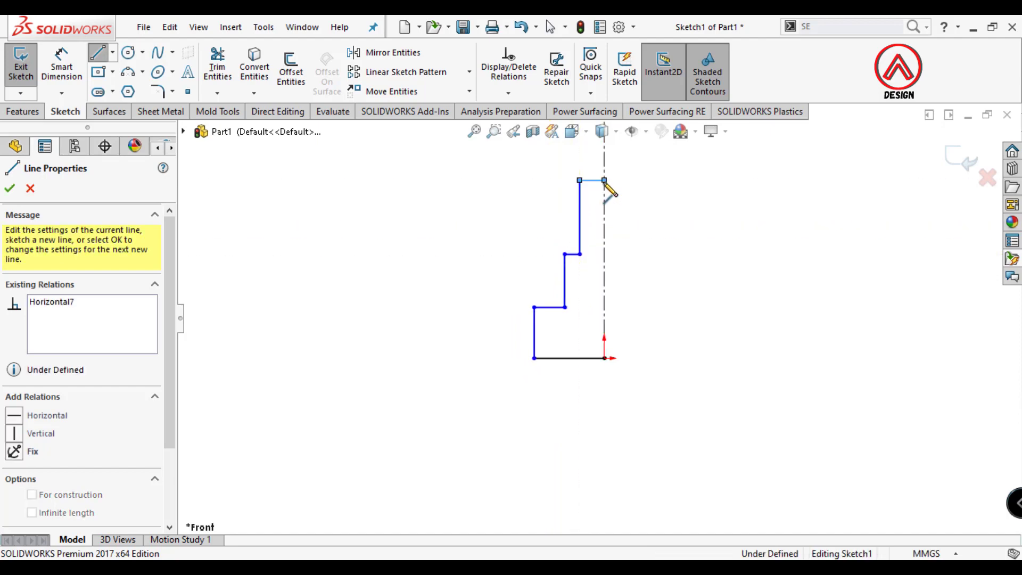
pyautogui.click(612, 350)
# - Dimension the profile's bottom section as a doubled distance across the centerline of 24 mm
pyautogui.click(66, 71)
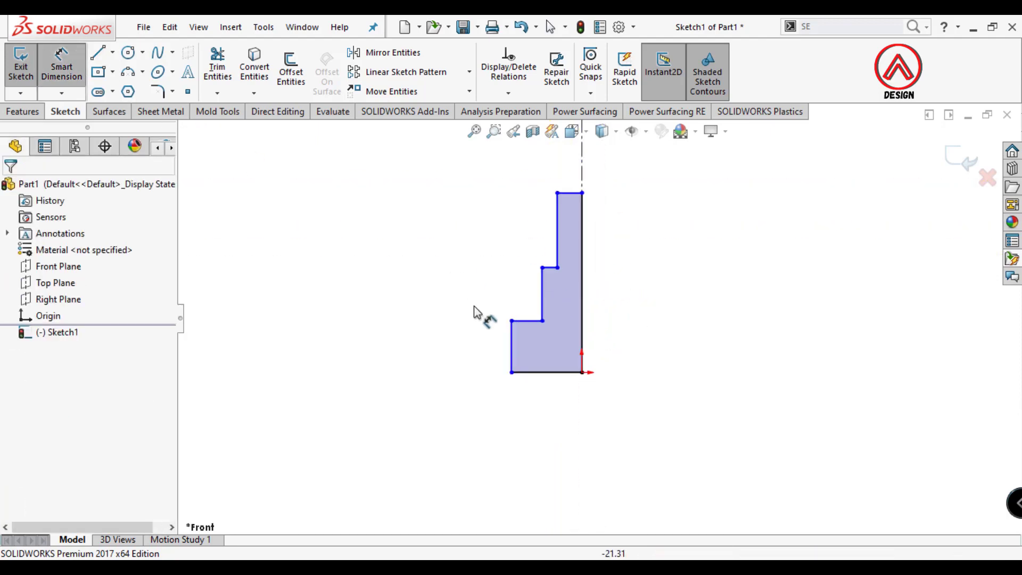
pyautogui.click(510, 340)
pyautogui.scroll(1, 596, 308)
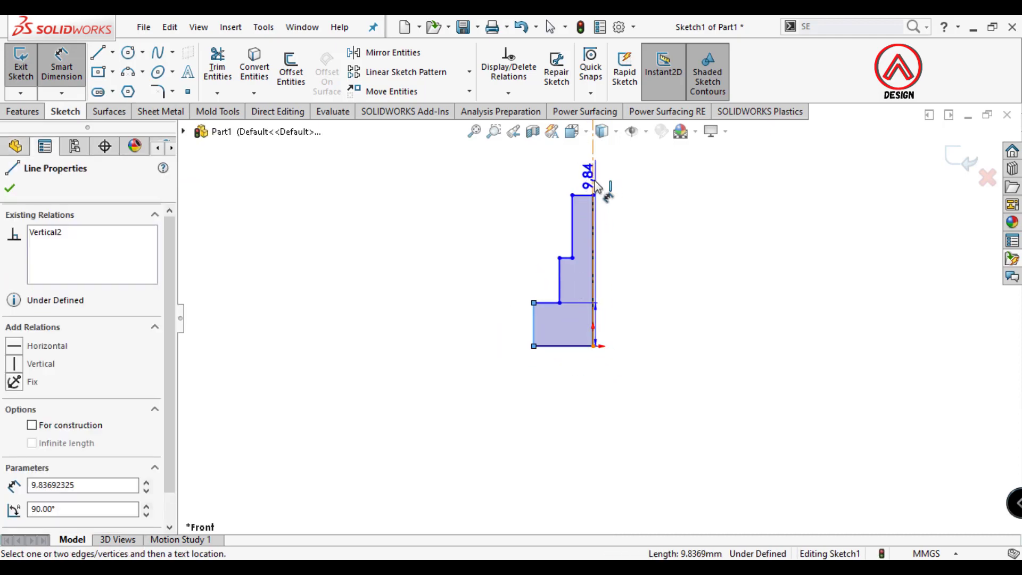
pyautogui.click(595, 184)
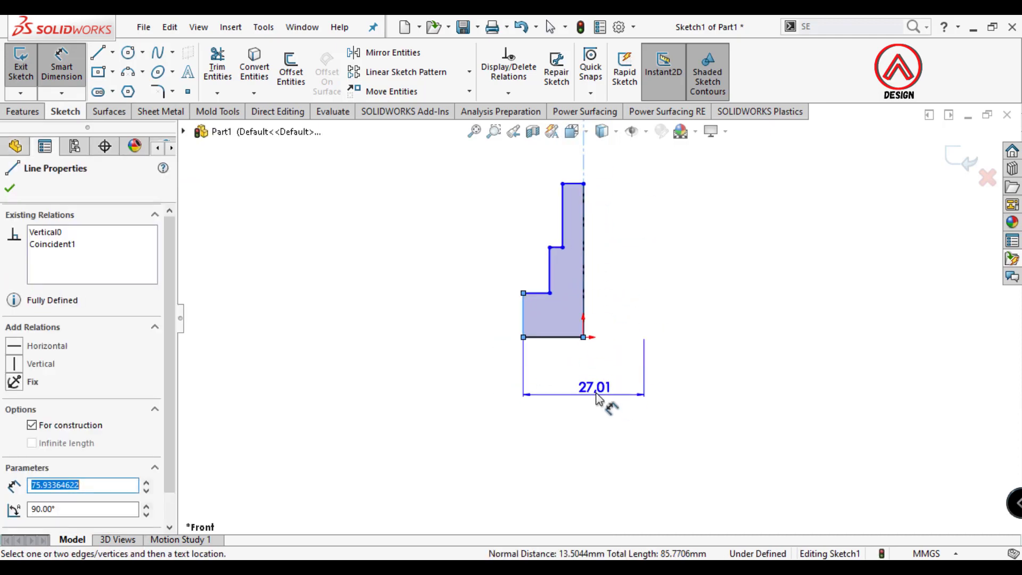
pyautogui.click(596, 394)
pyautogui.write('24')
pyautogui.press('Return')
pyautogui.click(676, 305)
# - Dimension the height of the bottom section's outer vertical line as 16 mm
pyautogui.scroll(3, 618, 260)
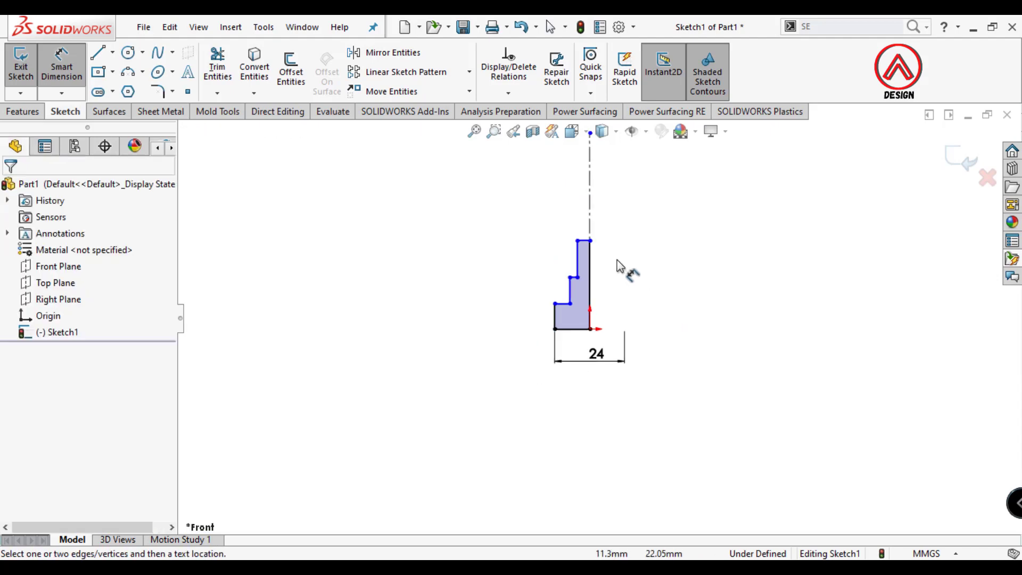
pyautogui.scroll(-4, 602, 280)
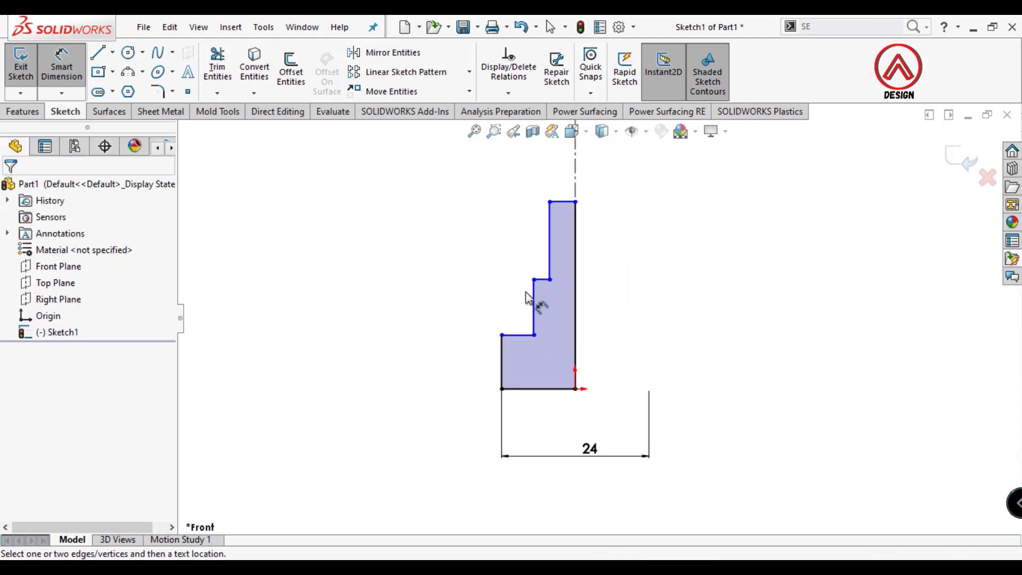
pyautogui.click(501, 355)
pyautogui.click(468, 370)
pyautogui.write('16')
pyautogui.press('Return')
pyautogui.click(643, 321)
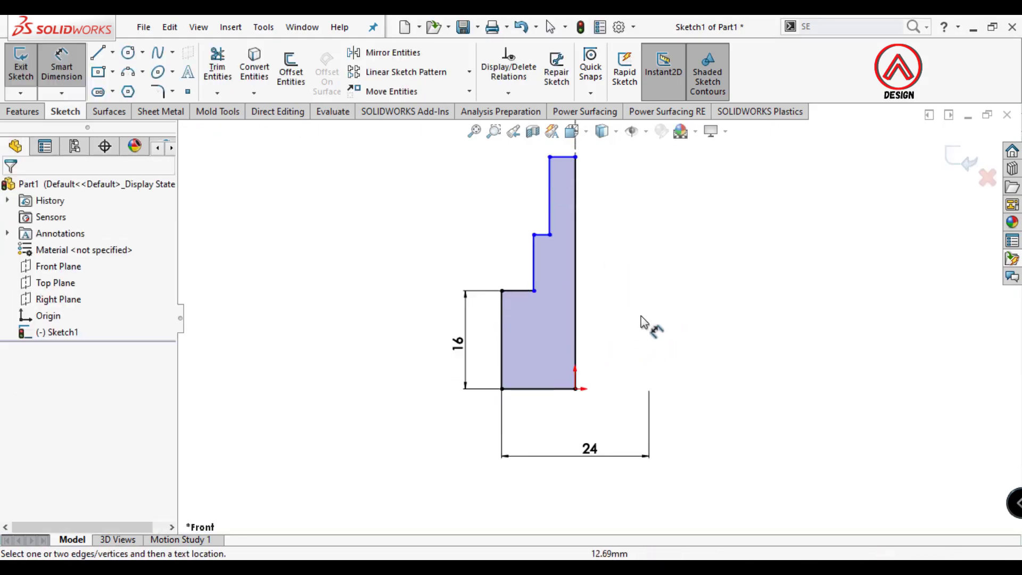
# - Dimension the middle section's vertical line as a doubled distance across the centerline of 16 mm
pyautogui.click(534, 262)
pyautogui.scroll(2, 570, 234)
pyautogui.click(582, 193)
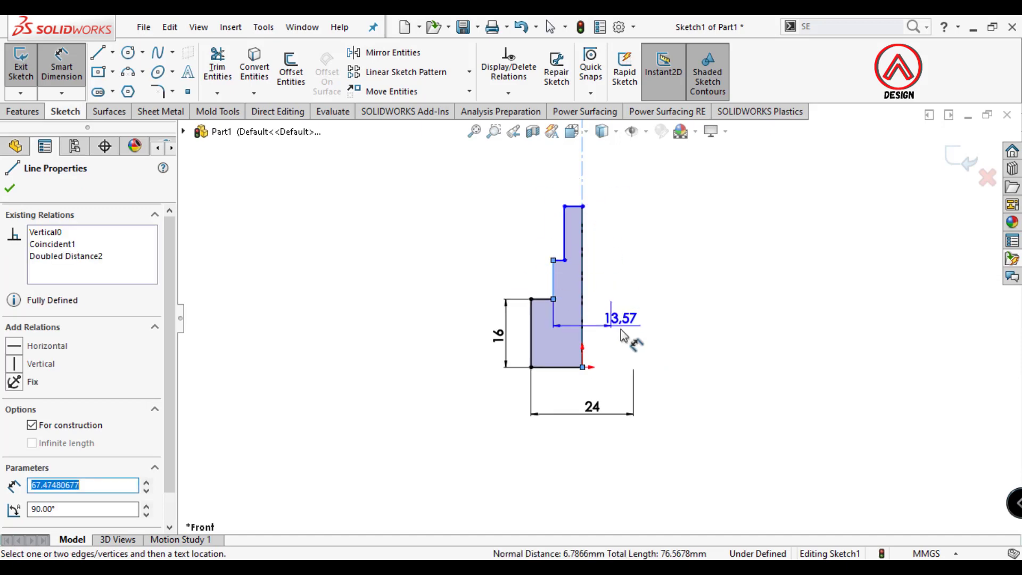
pyautogui.click(631, 354)
pyautogui.write('16')
pyautogui.press('Return')
pyautogui.click(720, 382)
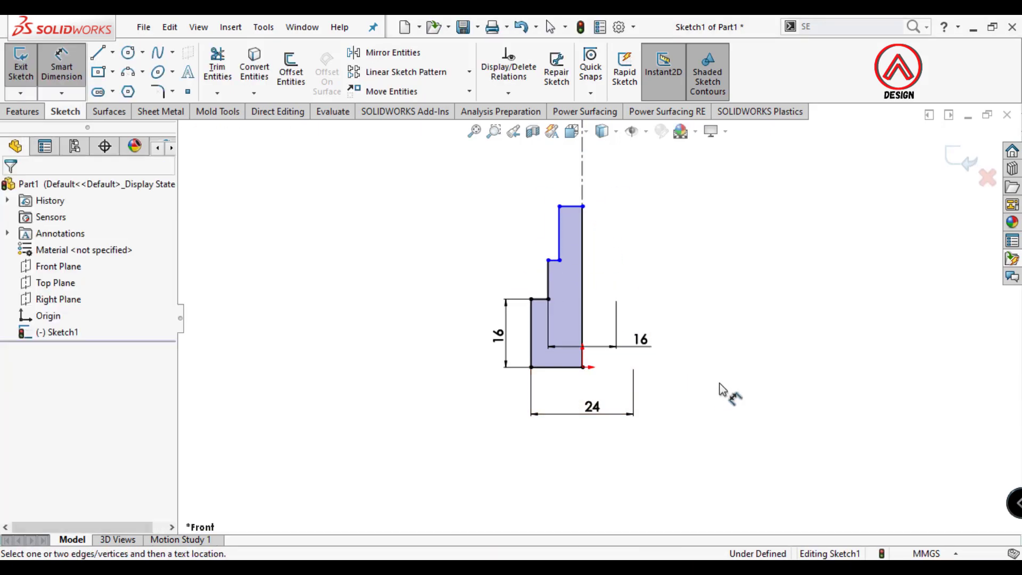
# - Dimension the height of the middle section's outer vertical line as 27 mm
pyautogui.scroll(-3, 559, 341)
pyautogui.click(537, 292)
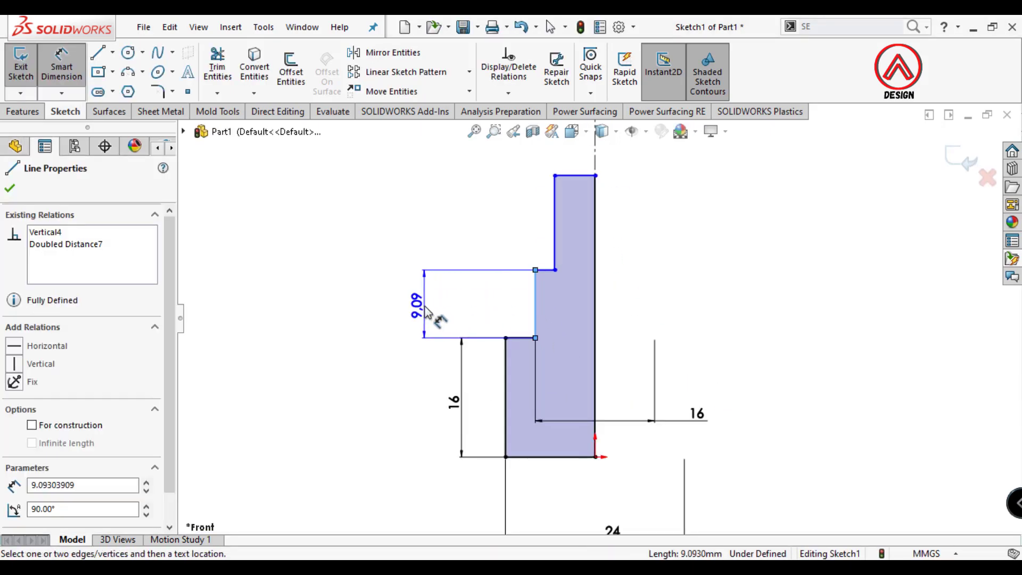
pyautogui.click(426, 313)
pyautogui.write('27')
pyautogui.press('Return')
# - Dimension the height of the top section's outer vertical line as 25 mm
pyautogui.scroll(1, 656, 288)
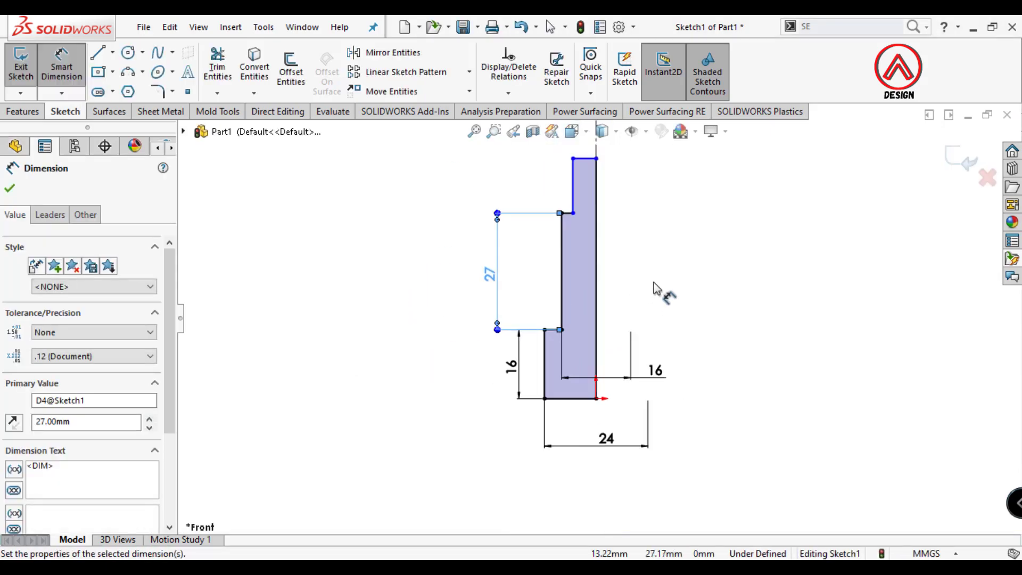
pyautogui.scroll(2, 652, 266)
pyautogui.scroll(-4, 650, 251)
pyautogui.click(617, 278)
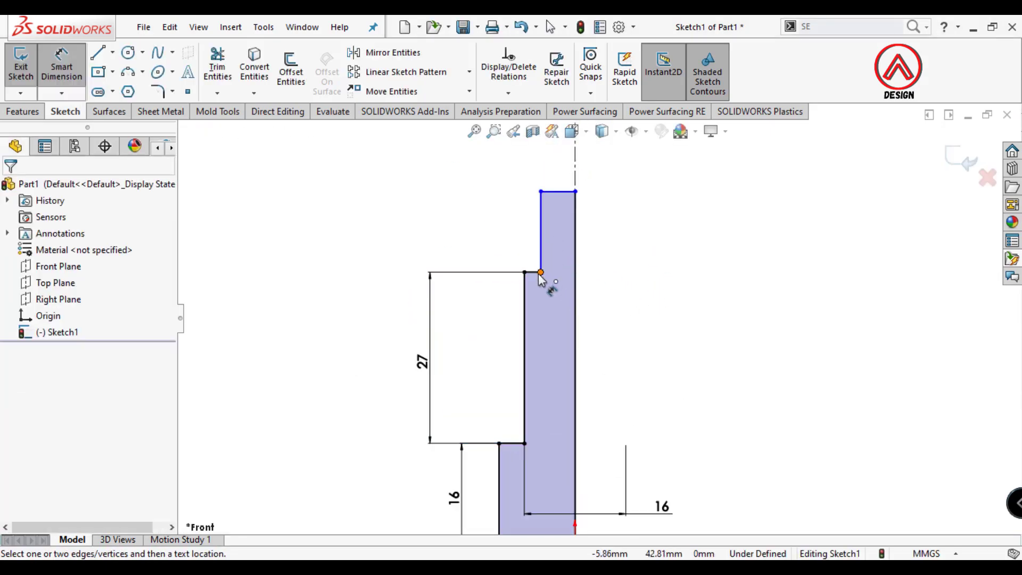
pyautogui.click(541, 255)
pyautogui.scroll(-1, 492, 259)
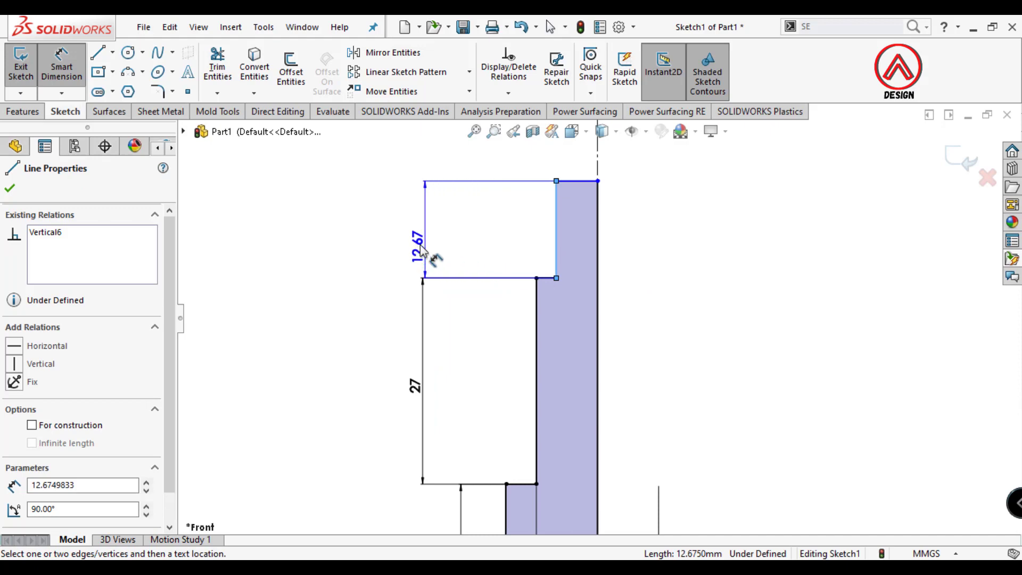
pyautogui.click(449, 241)
pyautogui.write('2')
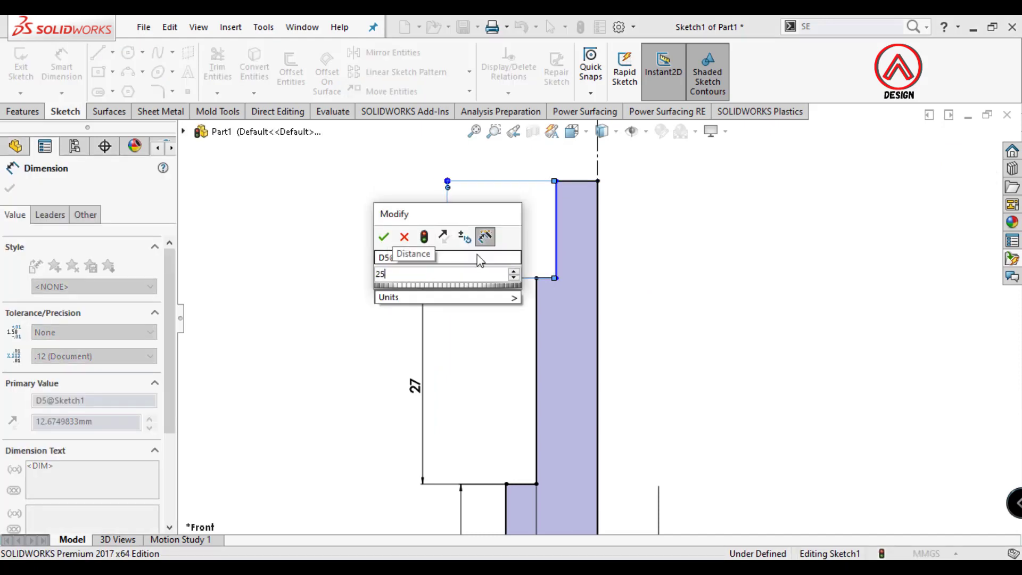
pyautogui.write('5')
pyautogui.press('Return')
# - Extend the vertical centerline's upper end above the profile to a length of about 74 mm
pyautogui.scroll(3, 564, 240)
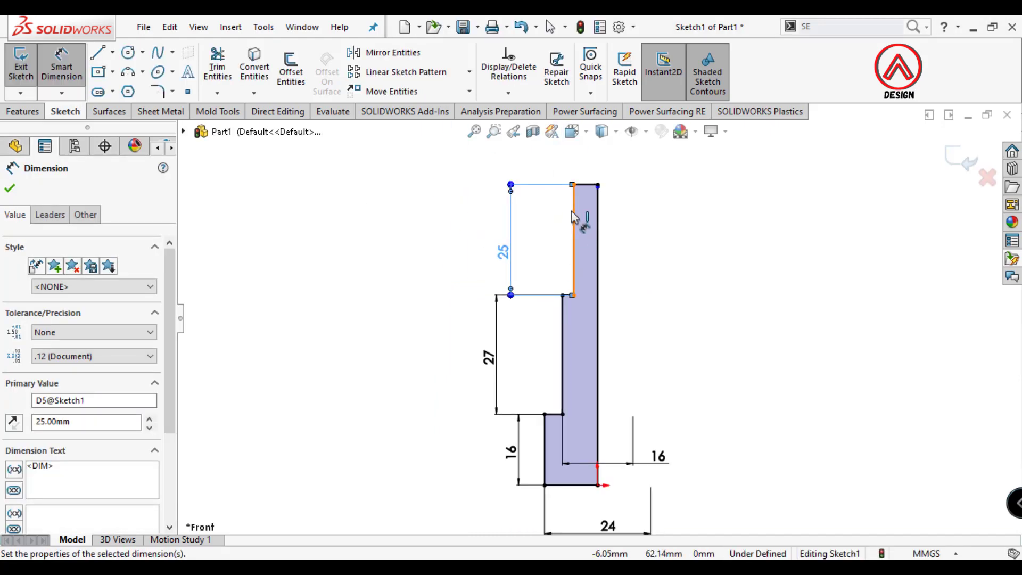
pyautogui.click(572, 212)
pyautogui.scroll(-3, 628, 164)
pyautogui.press('Escape')
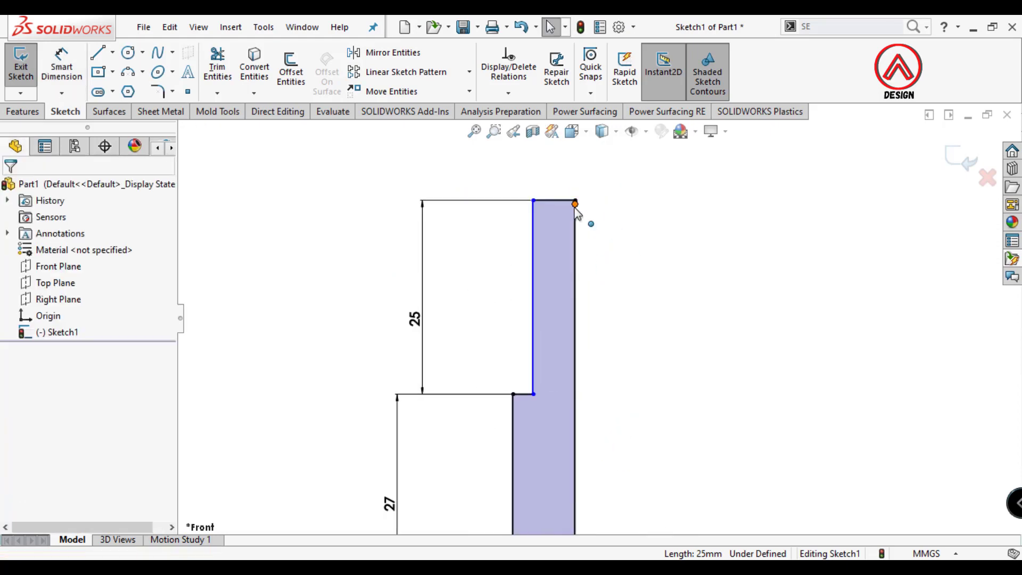
pyautogui.moveTo(575, 201); pyautogui.dragTo(575, 152)
pyautogui.scroll(2, 599, 314)
pyautogui.press('d')
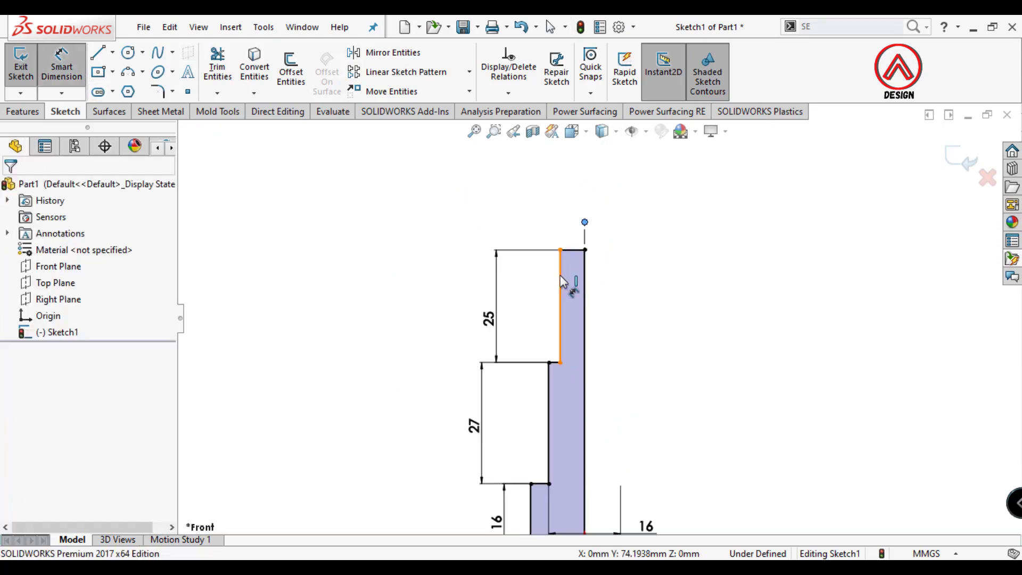
pyautogui.click(561, 282)
pyautogui.press('Escape')
pyautogui.scroll(-2, 622, 218)
pyautogui.click(568, 256)
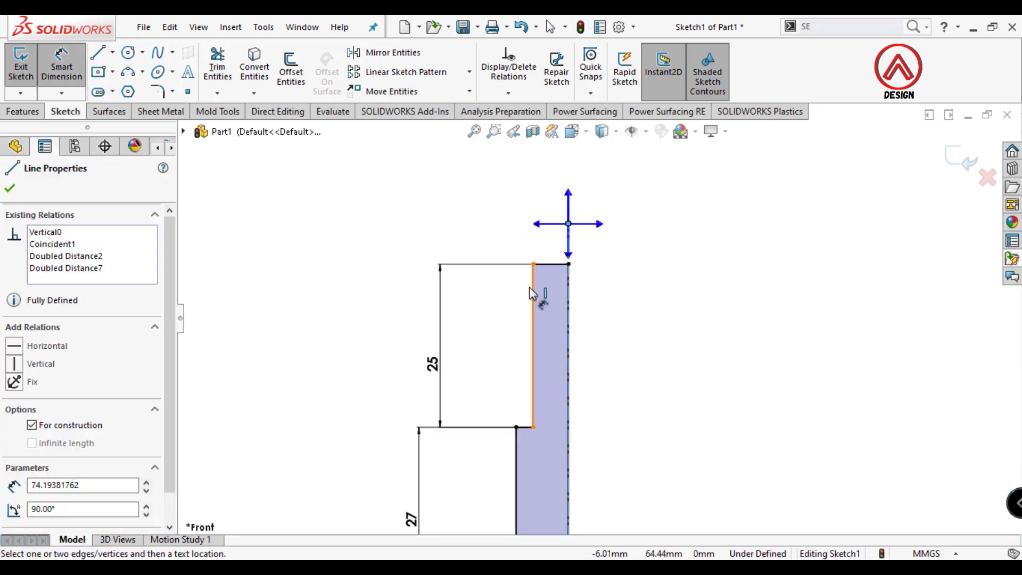
pyautogui.click(550, 246)
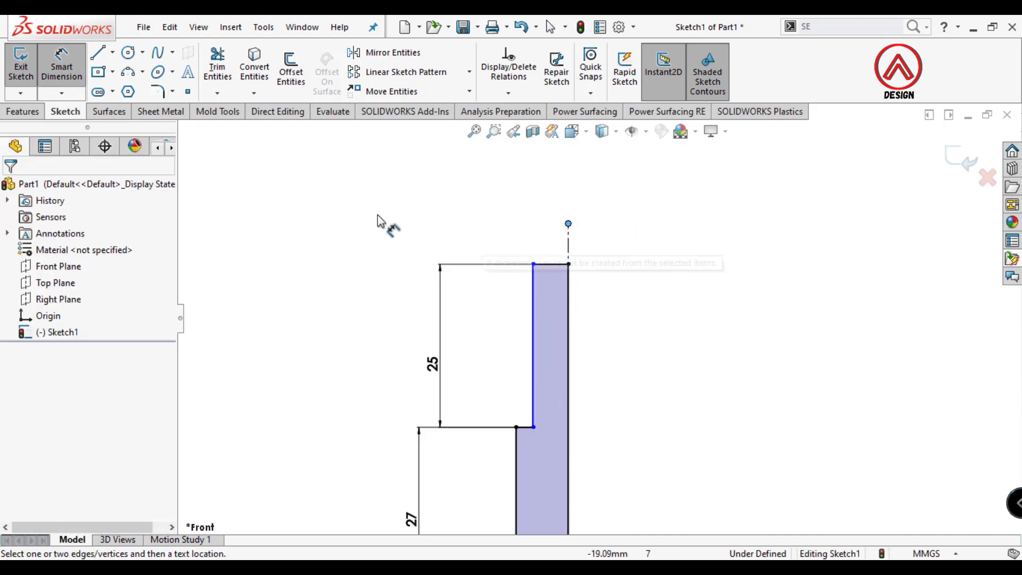
# - Dimension the top section's vertical line as a doubled distance across the centerline of 12 mm
pyautogui.click(78, 75)
pyautogui.click(533, 297)
pyautogui.click(569, 250)
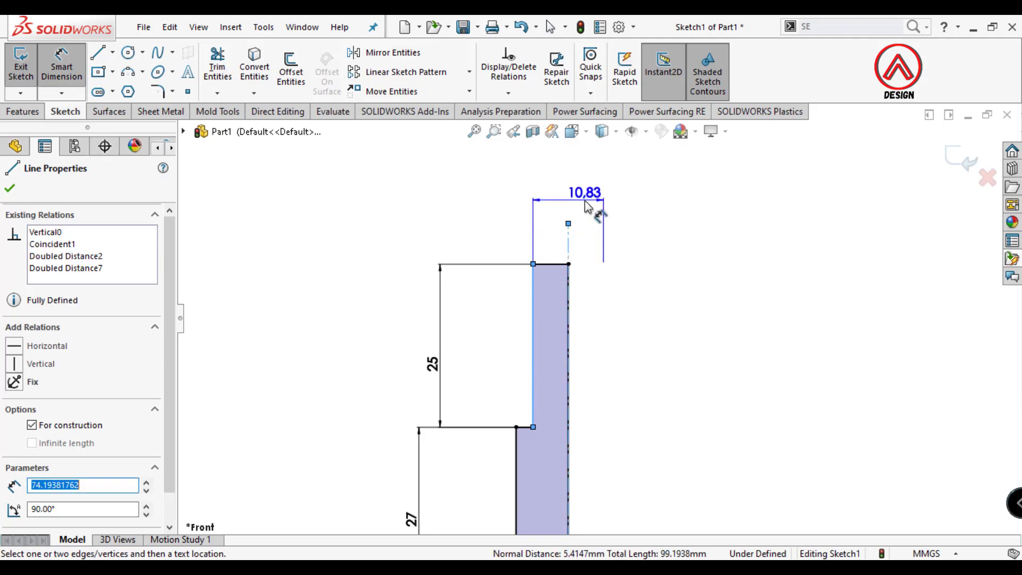
pyautogui.click(580, 210)
pyautogui.write('12')
pyautogui.press('Return')
pyautogui.scroll(4, 602, 314)
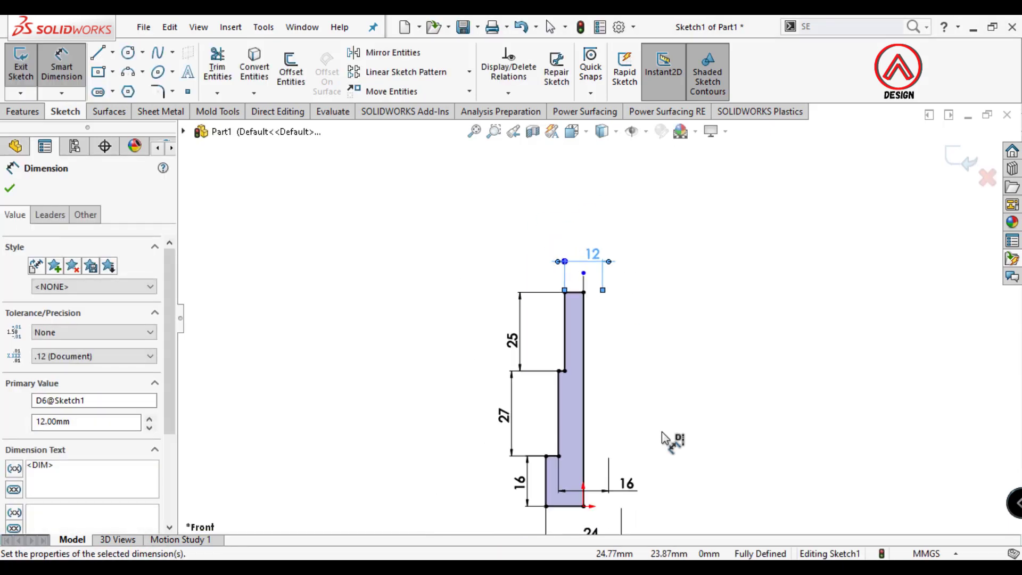
# - Revolve the stepped profile 360 degrees about the vertical centerline into a solid shaft
pyautogui.scroll(-1, 662, 437)
pyautogui.click(19, 111)
pyautogui.click(72, 69)
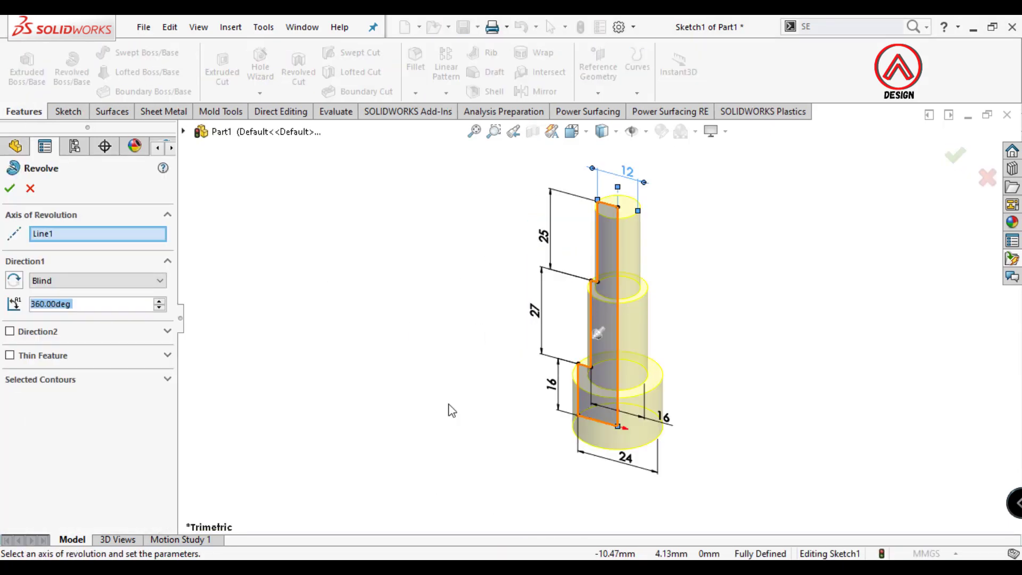
pyautogui.click(10, 189)
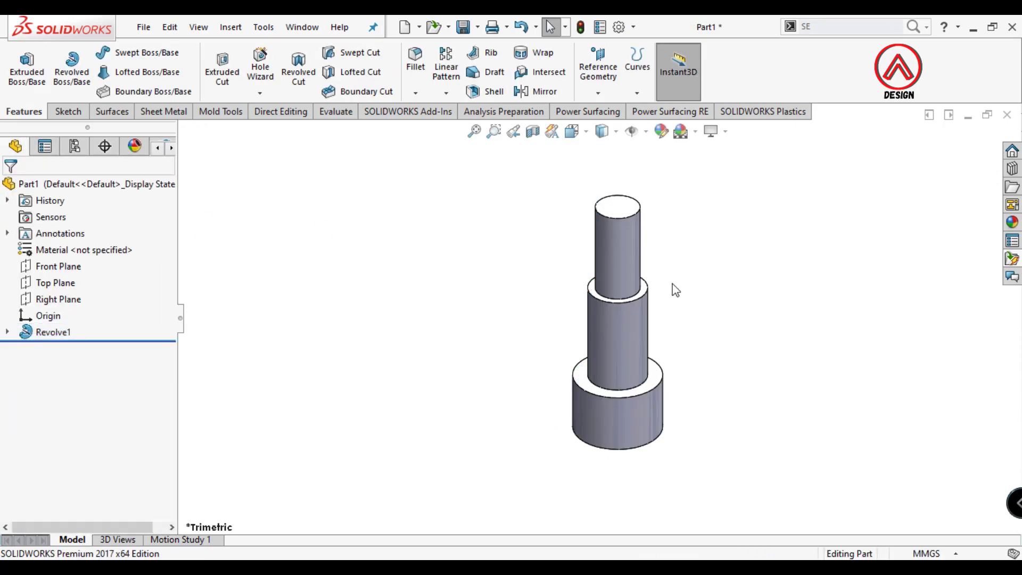
# - Chamfer the upper edges of the top and middle sections and the base's cylindrical face at 0.75 mm and 45 degrees
pyautogui.click(415, 93)
pyautogui.click(421, 132)
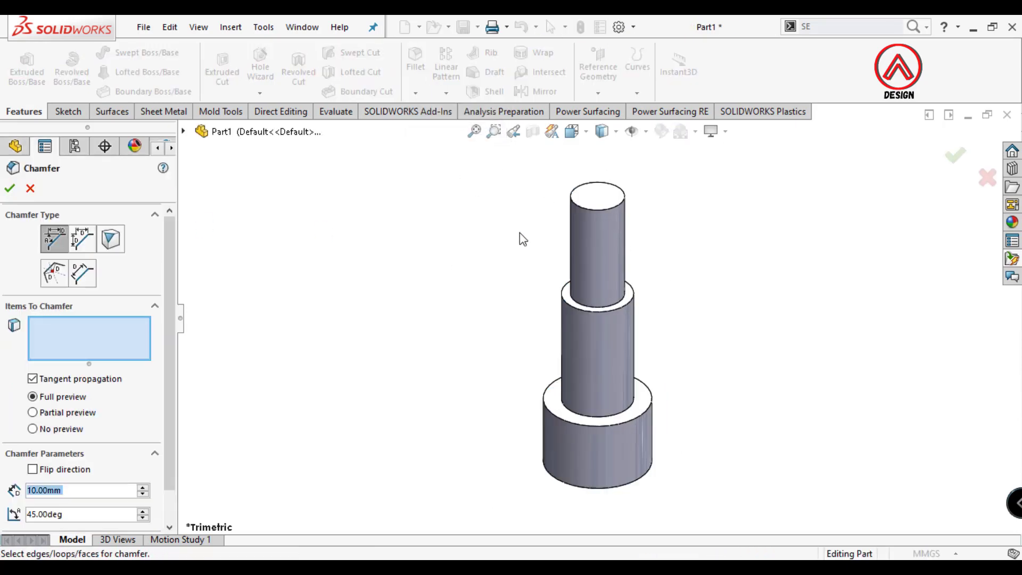
pyautogui.click(616, 208)
pyautogui.click(625, 305)
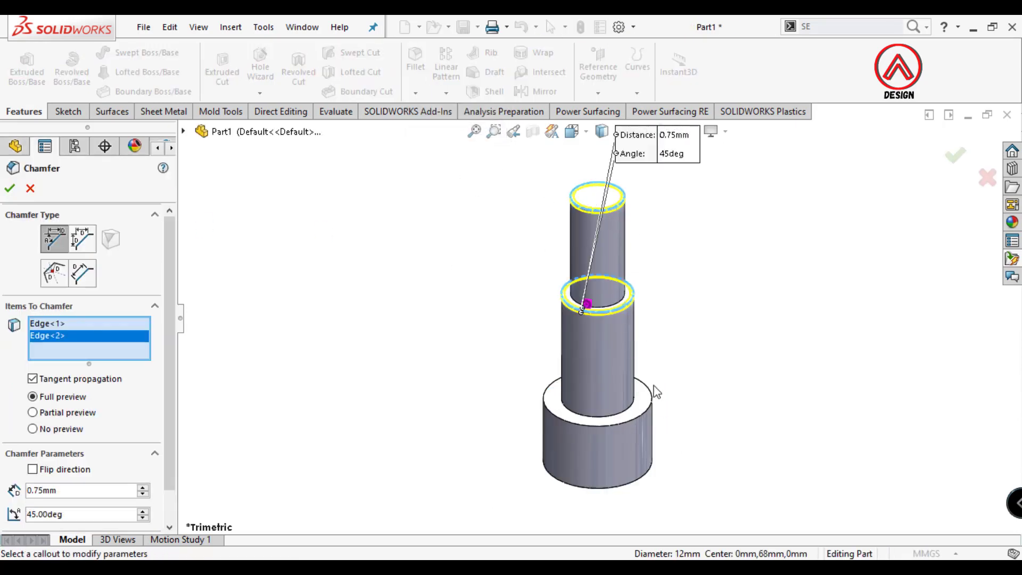
pyautogui.scroll(-2, 669, 442)
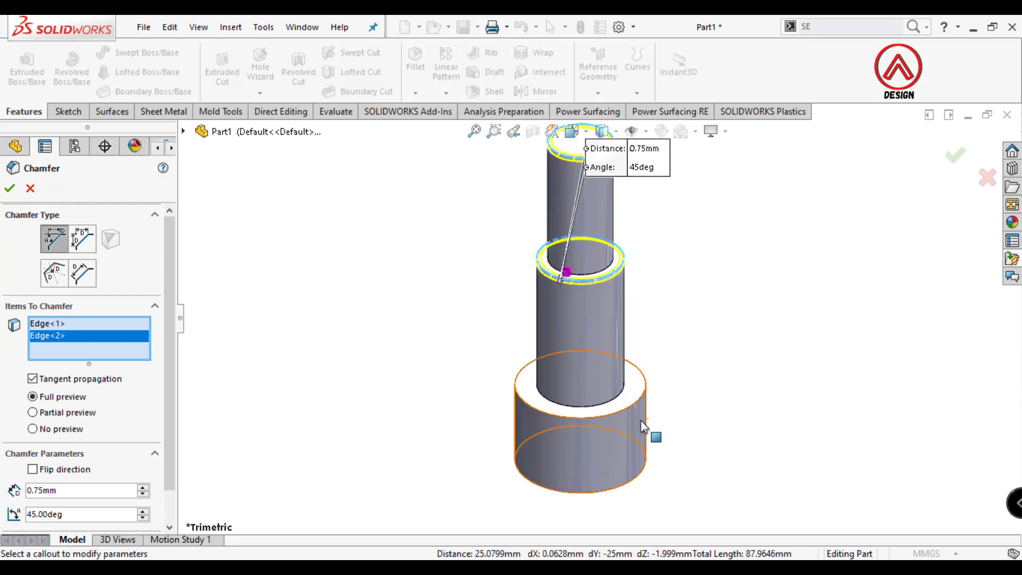
pyautogui.click(641, 420)
pyautogui.click(10, 189)
# - Start a sketch on the base's flat circular bottom face, viewed normal to it
pyautogui.scroll(2, 596, 290)
pyautogui.keyDown('ctrl'); pyautogui.moveTo(600, 292); pyautogui.dragTo(614, 373, button='middle'); pyautogui.keyUp('ctrl')
pyautogui.scroll(-2, 614, 372)
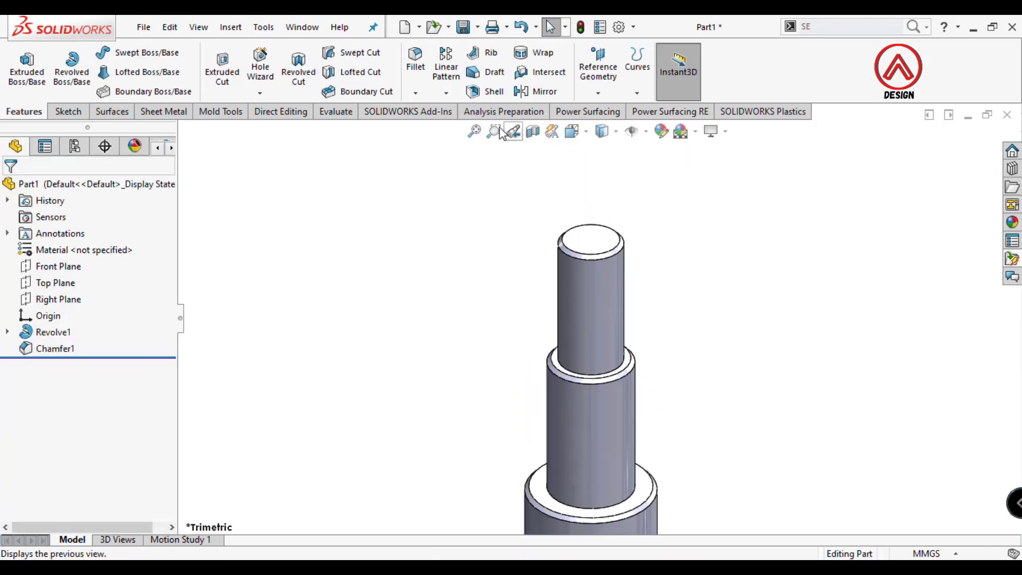
pyautogui.click(503, 132)
pyautogui.moveTo(538, 279); pyautogui.dragTo(533, 443, button='middle')
pyautogui.click(533, 443)
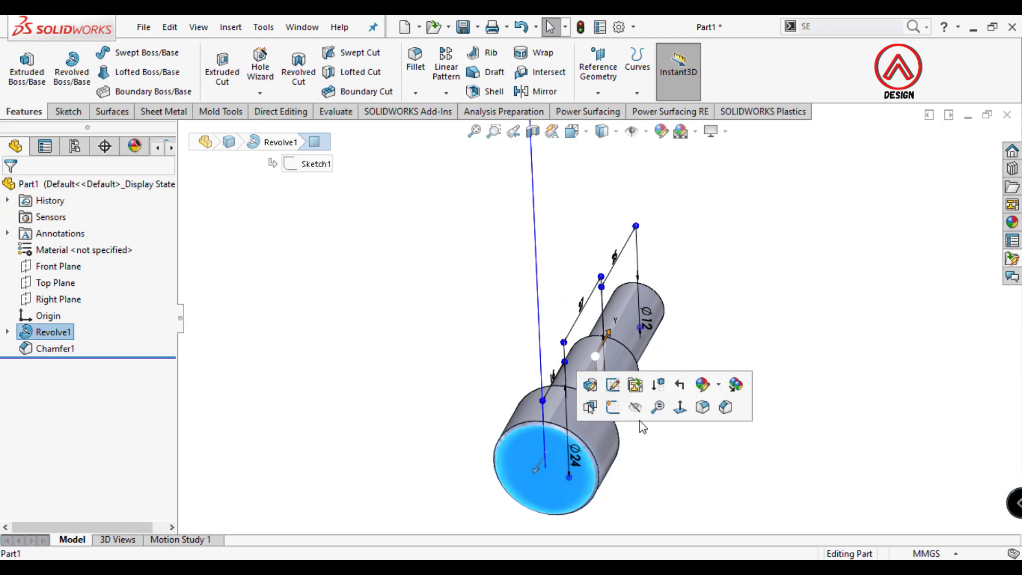
pyautogui.click(680, 408)
pyautogui.click(68, 112)
pyautogui.click(20, 64)
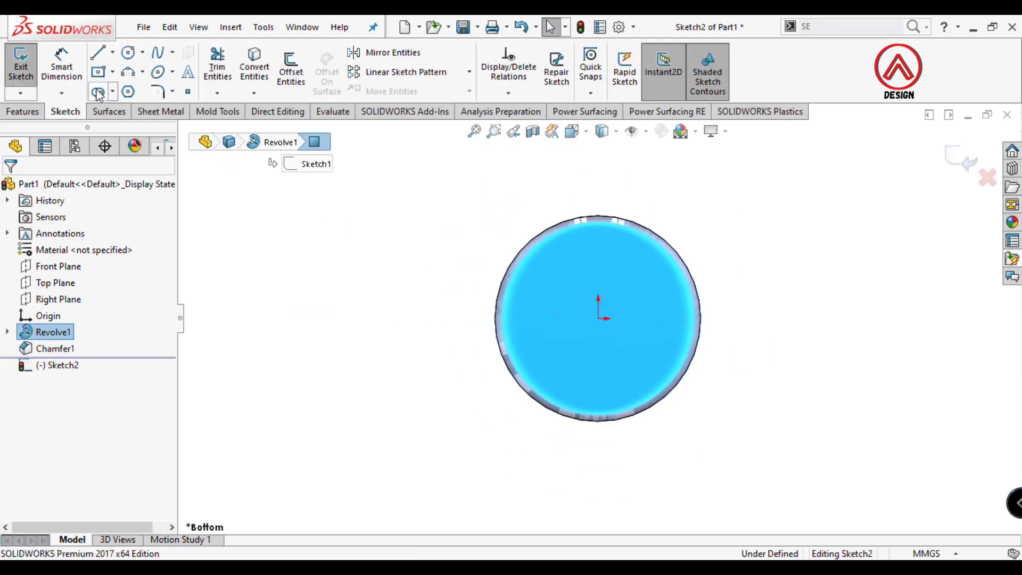
# - Sketch a six-sided inscribed-circle polygon centred on the origin and dimension its construction circle to a 14 mm diameter
pyautogui.click(127, 92)
pyautogui.click(598, 318)
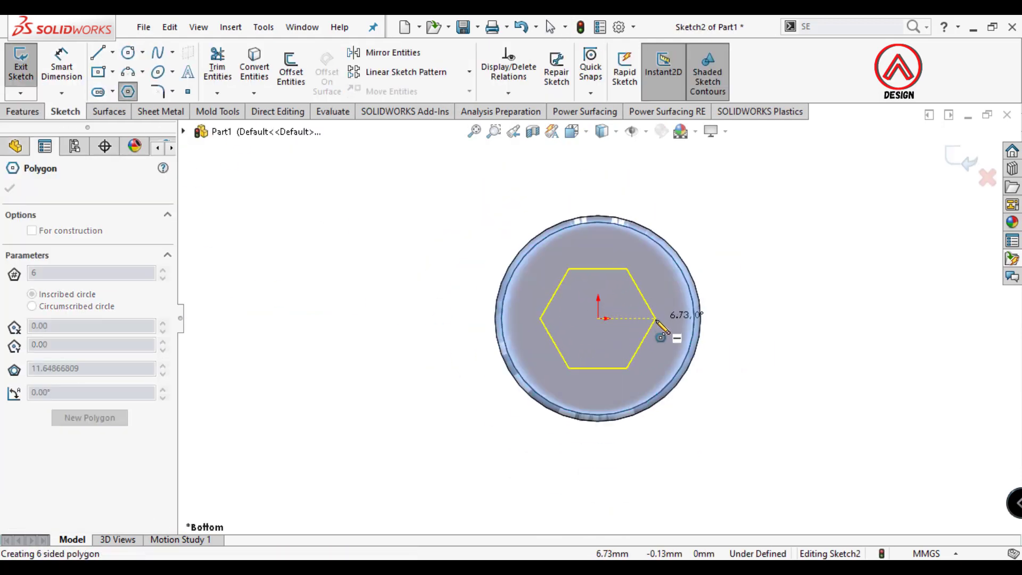
pyautogui.click(656, 318)
pyautogui.click(67, 71)
pyautogui.click(696, 226)
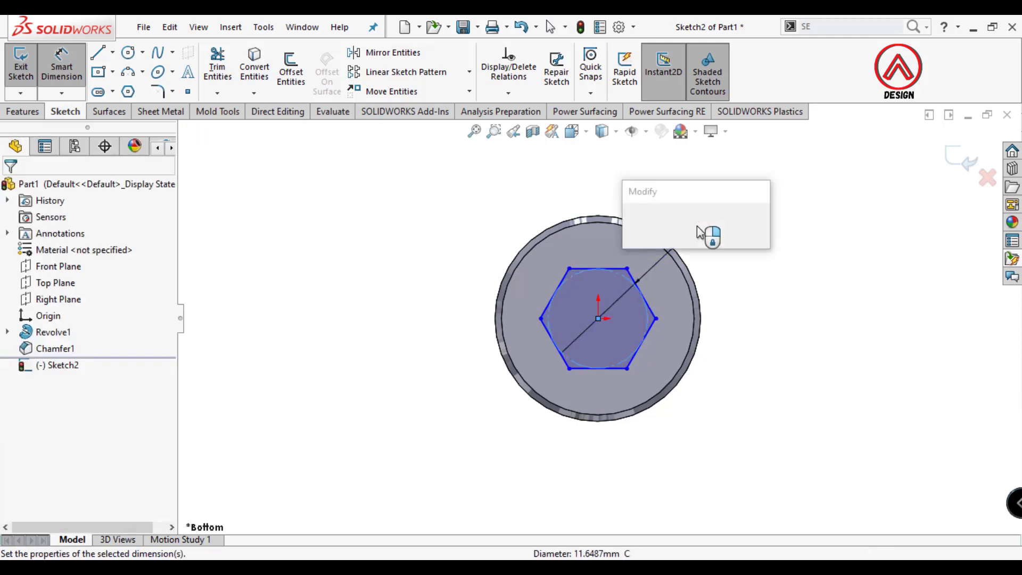
pyautogui.write('14')
pyautogui.press('Return')
pyautogui.scroll(-1, 717, 301)
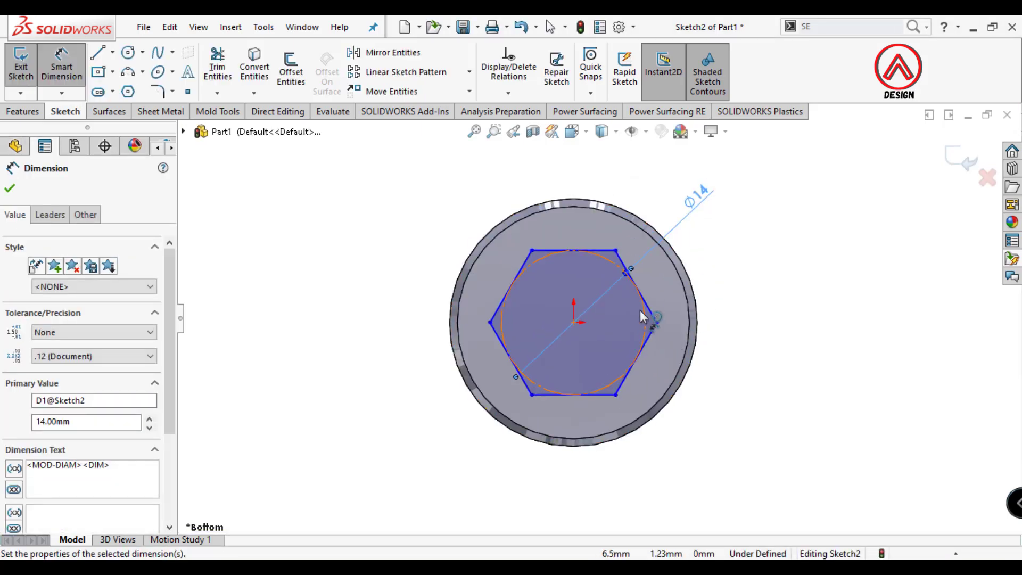
# - Constrain the hexagon's upper edge to be horizontal
pyautogui.press('Escape')
pyautogui.click(605, 252)
pyautogui.click(648, 187)
pyautogui.click(806, 284)
# - Cut-extrude the hexagon sketch 8 mm deep into the base as a blind socket
pyautogui.scroll(3, 601, 320)
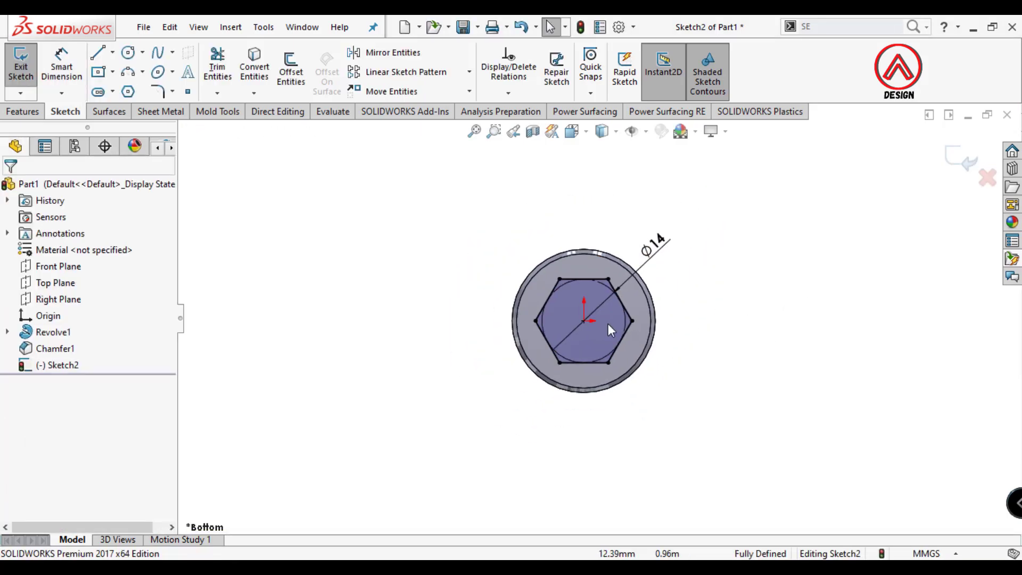
pyautogui.moveTo(608, 323); pyautogui.dragTo(547, 282, button='middle')
pyautogui.click(20, 111)
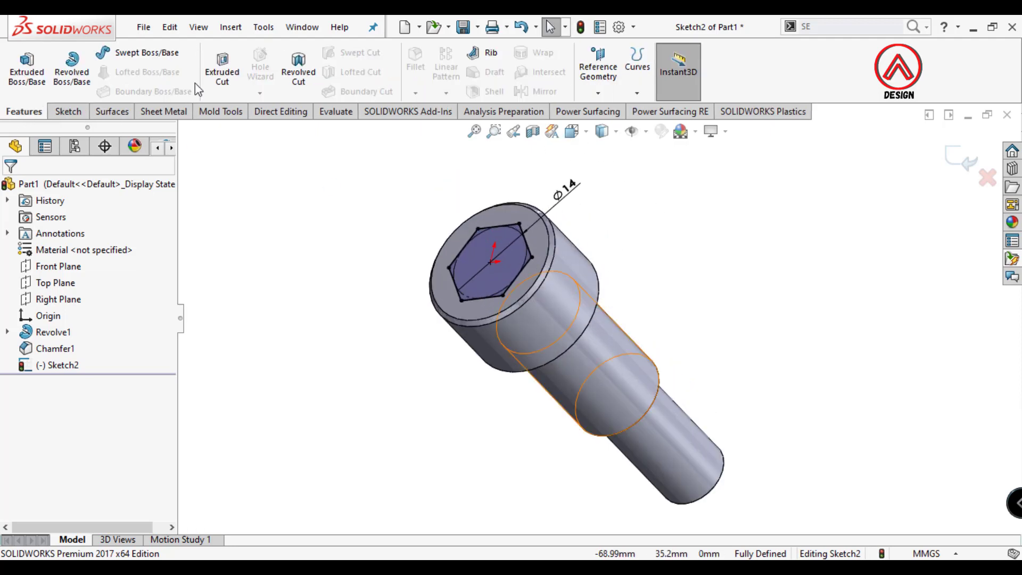
pyautogui.click(222, 69)
pyautogui.write('8')
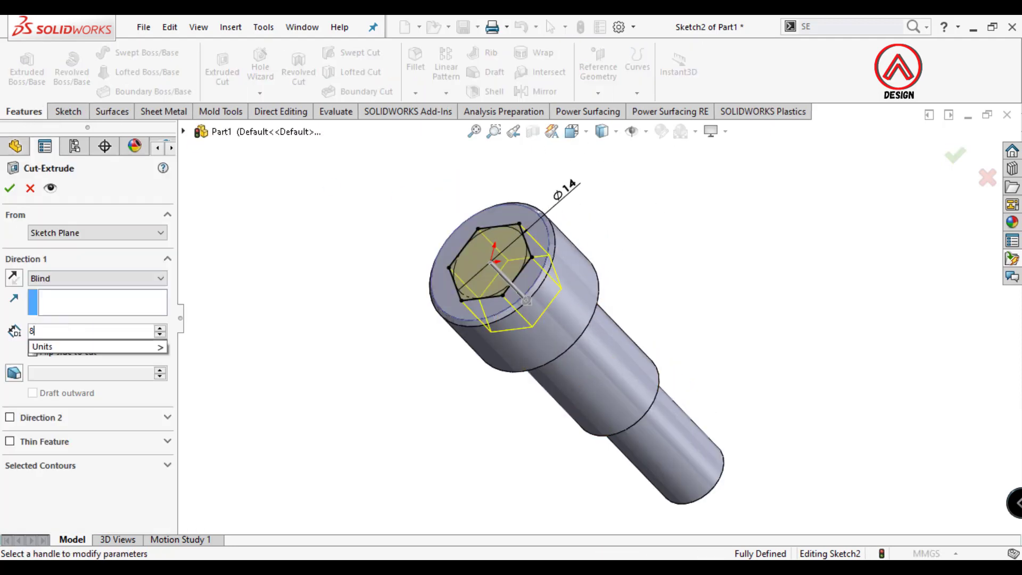
pyautogui.press('Return')
pyautogui.click(10, 189)
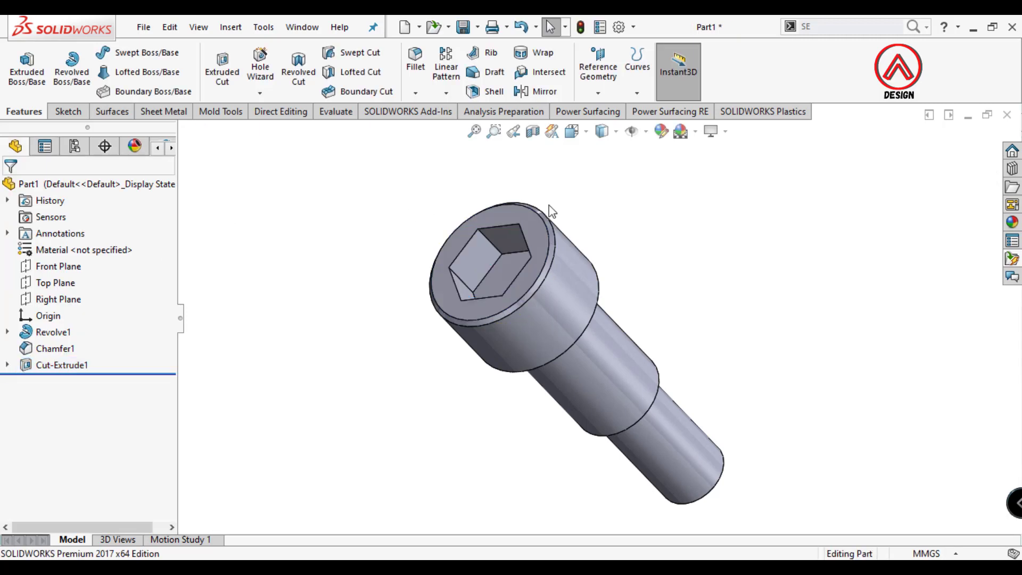
# - Section the part along the Front Plane and start a sketch on that plane
pyautogui.hotkey('ctrl', '1')
pyautogui.click(533, 132)
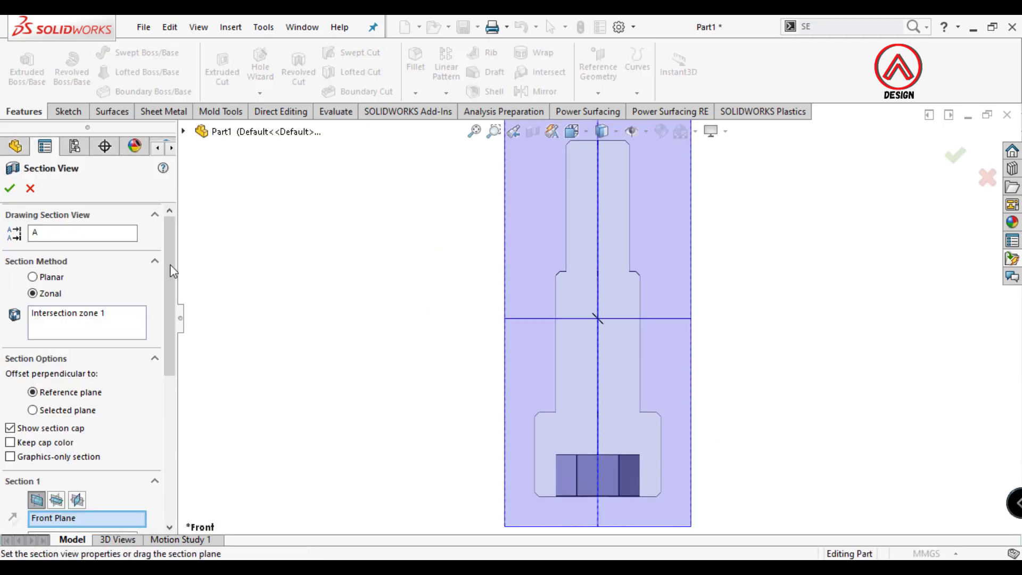
pyautogui.click(10, 189)
pyautogui.click(46, 267)
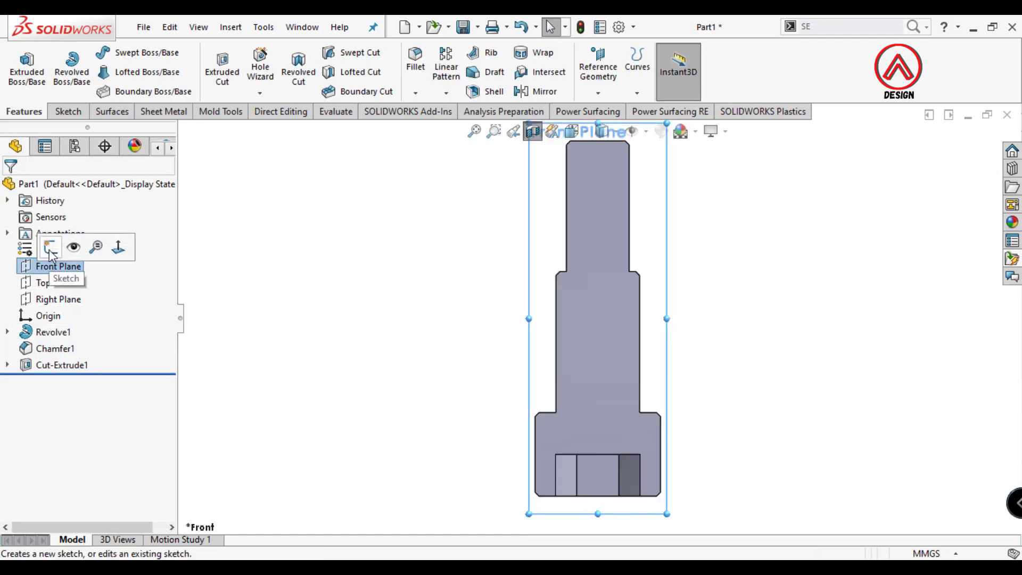
pyautogui.click(63, 245)
# - Draw a vertical construction line from the origin upward through the socket's centre
pyautogui.click(112, 52)
pyautogui.click(137, 87)
pyautogui.scroll(-1, 597, 514)
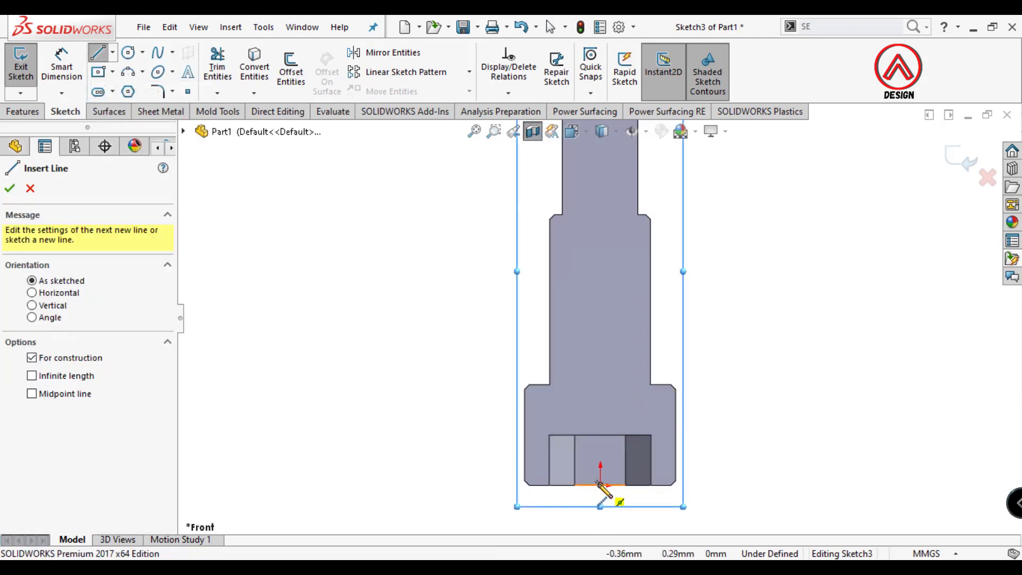
pyautogui.click(600, 485)
pyautogui.click(600, 371)
pyautogui.scroll(-4, 603, 474)
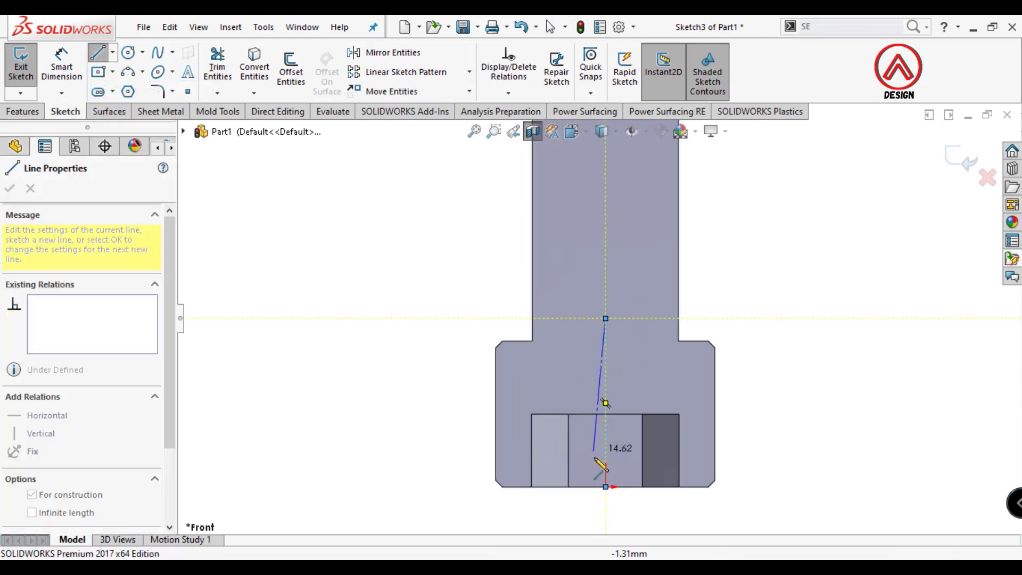
pyautogui.press('Escape')
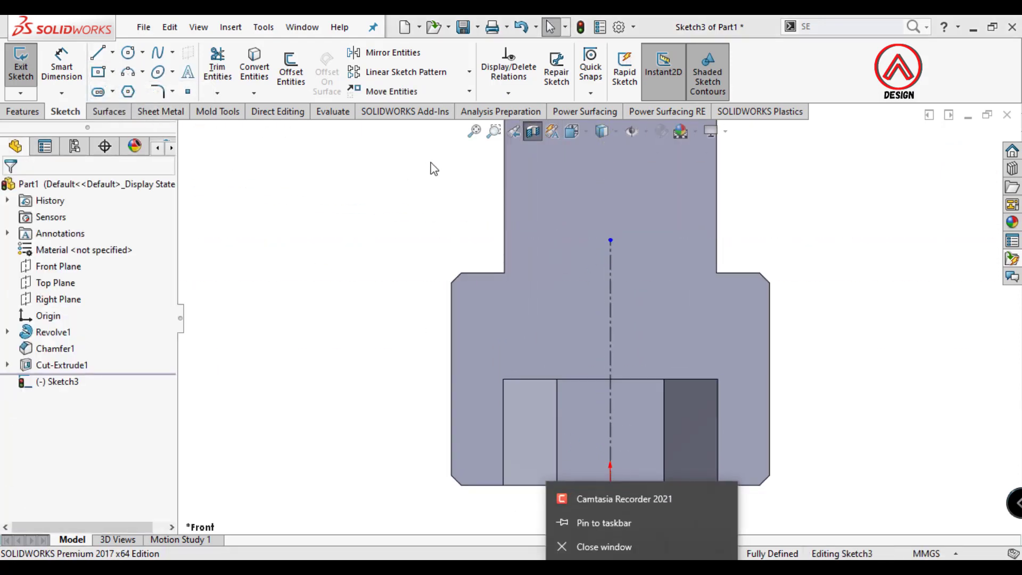
pyautogui.click(430, 165)
# - Sketch a closed right triangle above the socket floor, from the centerline out to the socket's corner, with a sloping side rising to the centerline
pyautogui.click(98, 53)
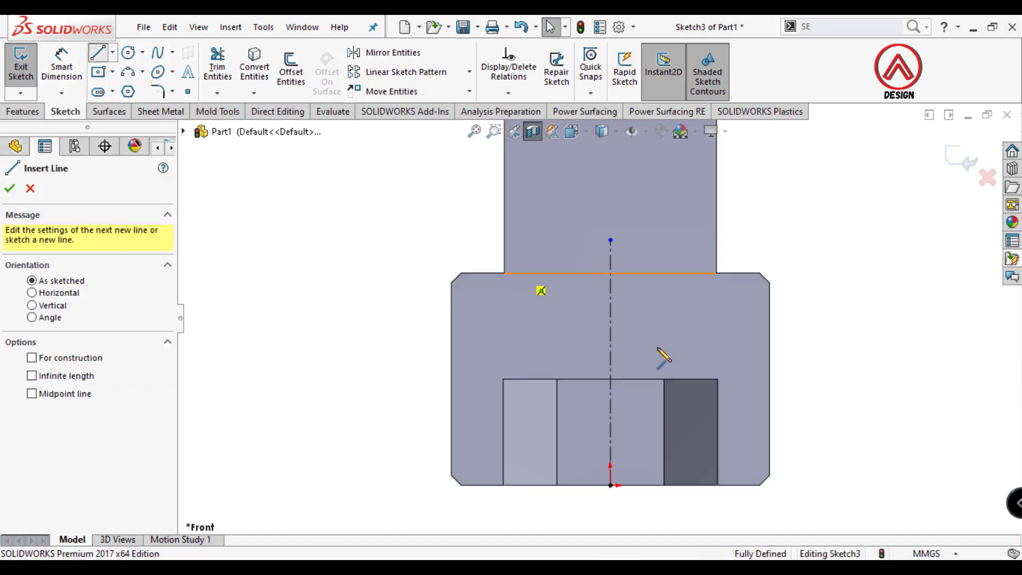
pyautogui.scroll(-2, 621, 383)
pyautogui.click(600, 380)
pyautogui.click(471, 380)
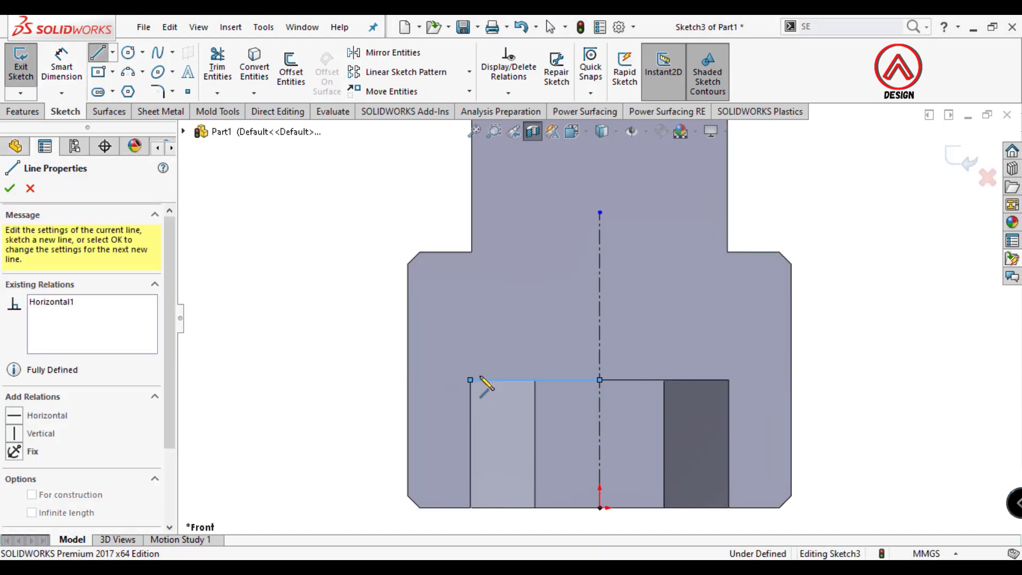
pyautogui.click(600, 379)
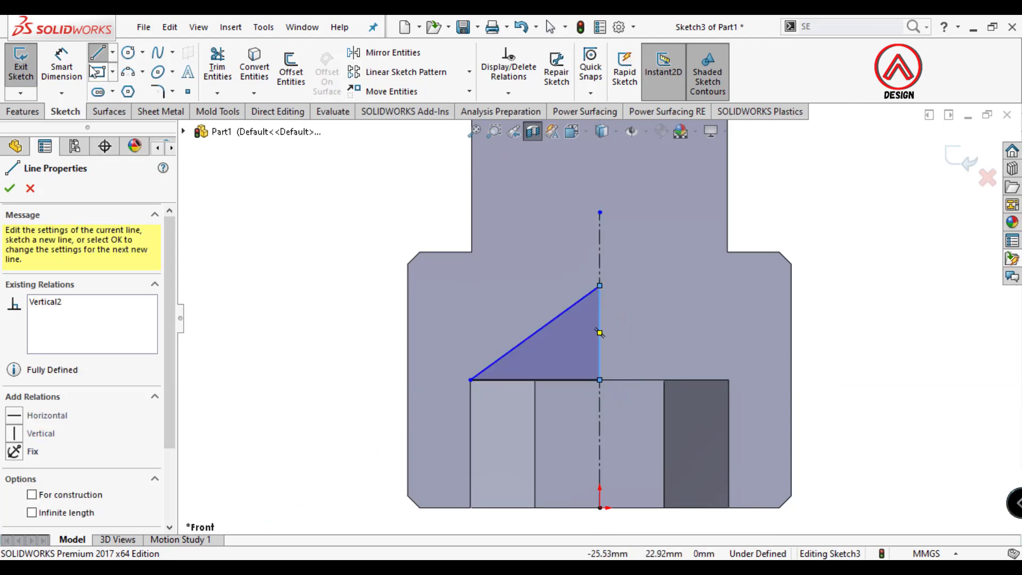
pyautogui.press('Escape')
# - Make the triangle's outer corner coincident with the hexagonal socket's floor edge so it sits on the socket's corner
pyautogui.scroll(-2, 520, 392)
pyautogui.moveTo(475, 380); pyautogui.dragTo(492, 386)
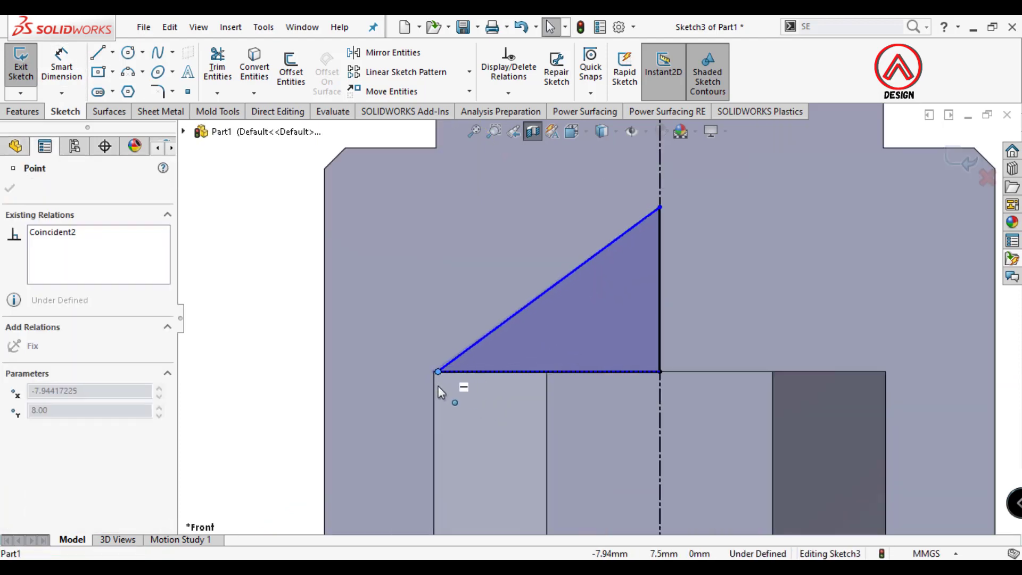
pyautogui.scroll(-2, 433, 387)
pyautogui.moveTo(443, 391); pyautogui.dragTo(375, 299, button='middle')
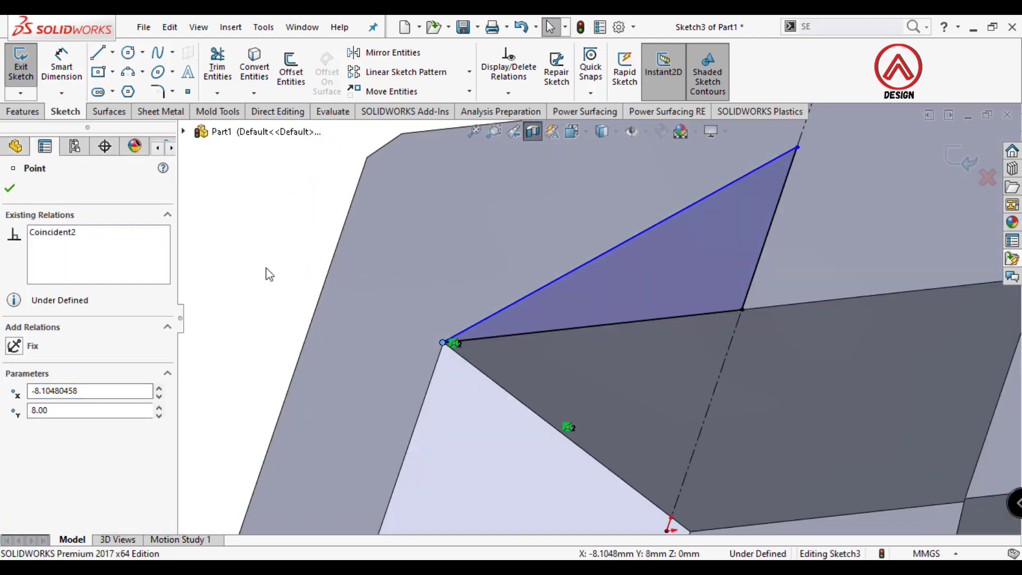
pyautogui.click(266, 270)
pyautogui.moveTo(444, 342); pyautogui.dragTo(462, 352)
pyautogui.click(459, 355)
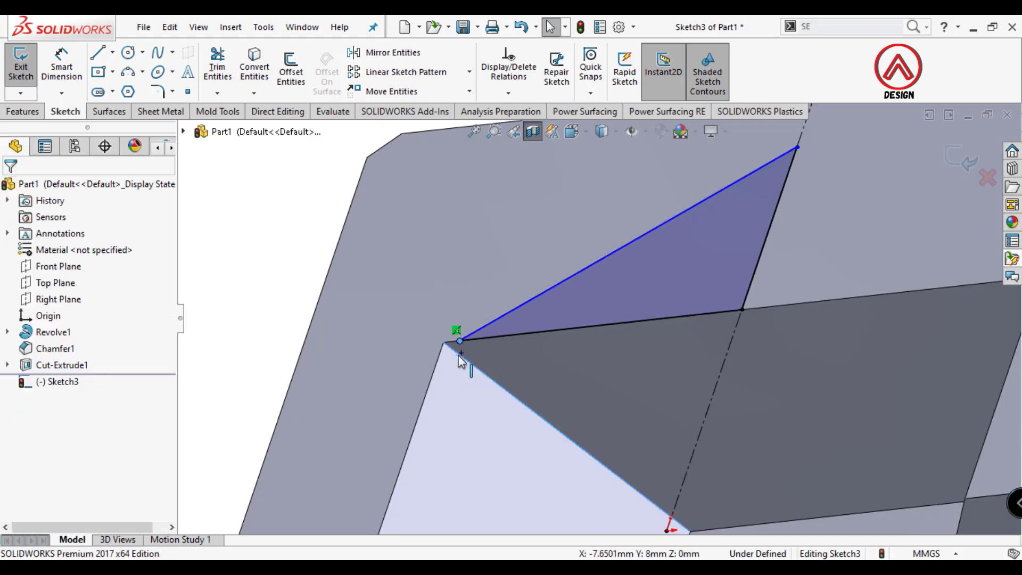
pyautogui.keyDown('ctrl'); pyautogui.click(459, 341); pyautogui.keyUp('ctrl')
pyautogui.click(549, 289)
pyautogui.press('Escape')
# - In the front view, dimension the angle between the triangle's sloping side and its vertical side as 60 degrees
pyautogui.click(572, 131)
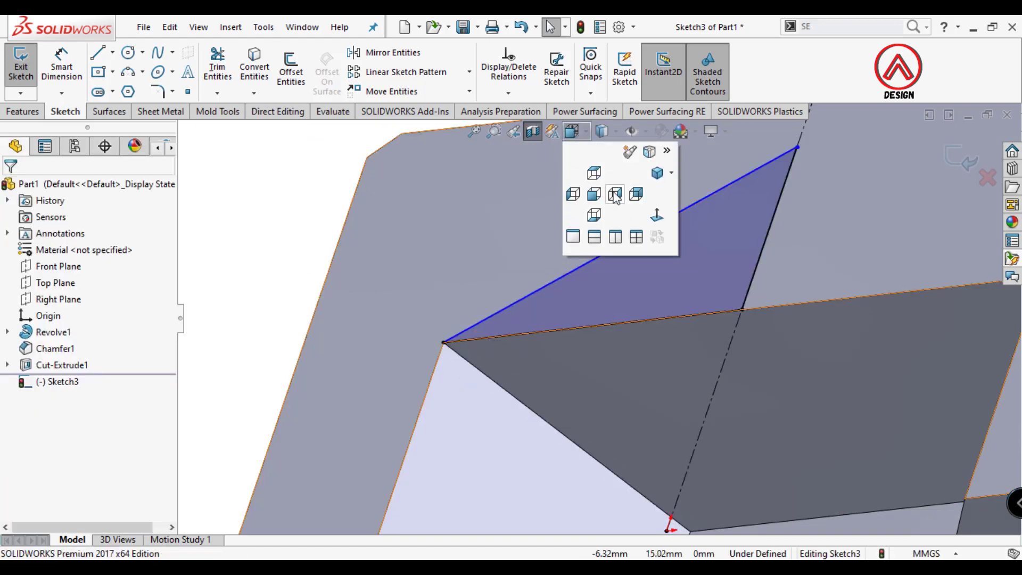
pyautogui.click(594, 197)
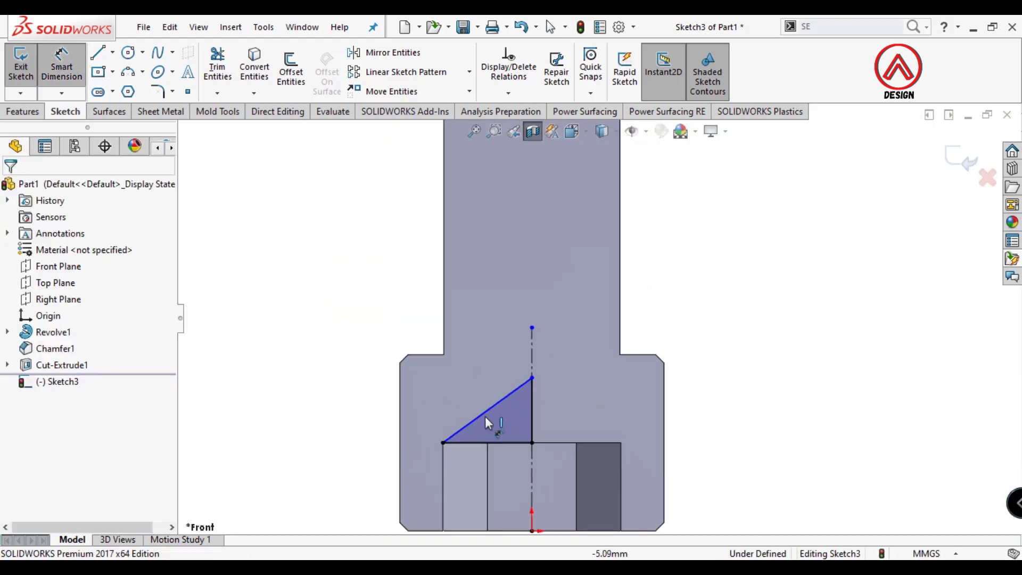
pyautogui.click(505, 400)
pyautogui.click(532, 418)
pyautogui.click(523, 425)
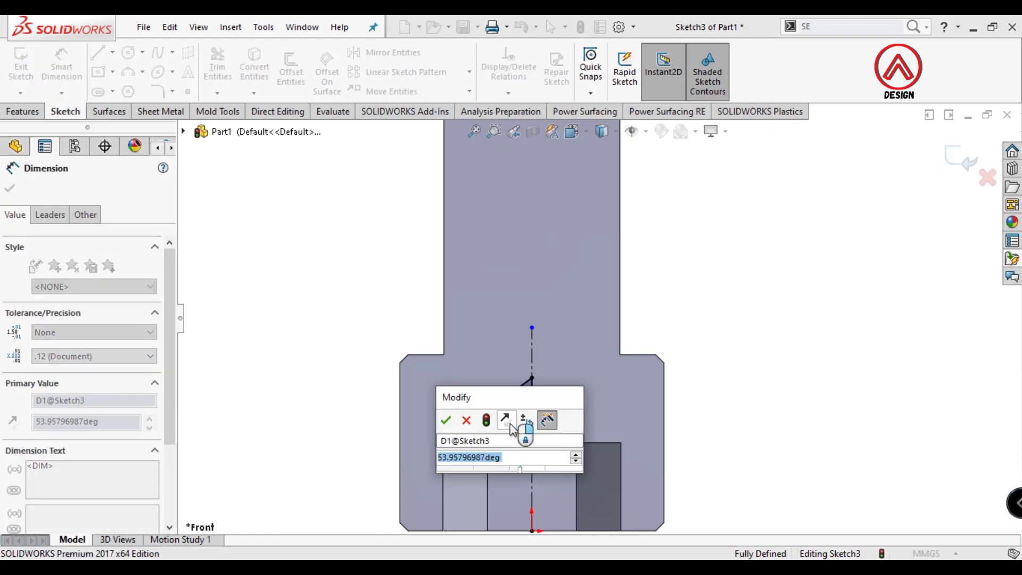
pyautogui.write('60')
pyautogui.press('Return')
pyautogui.scroll(1, 599, 317)
pyautogui.press('Escape')
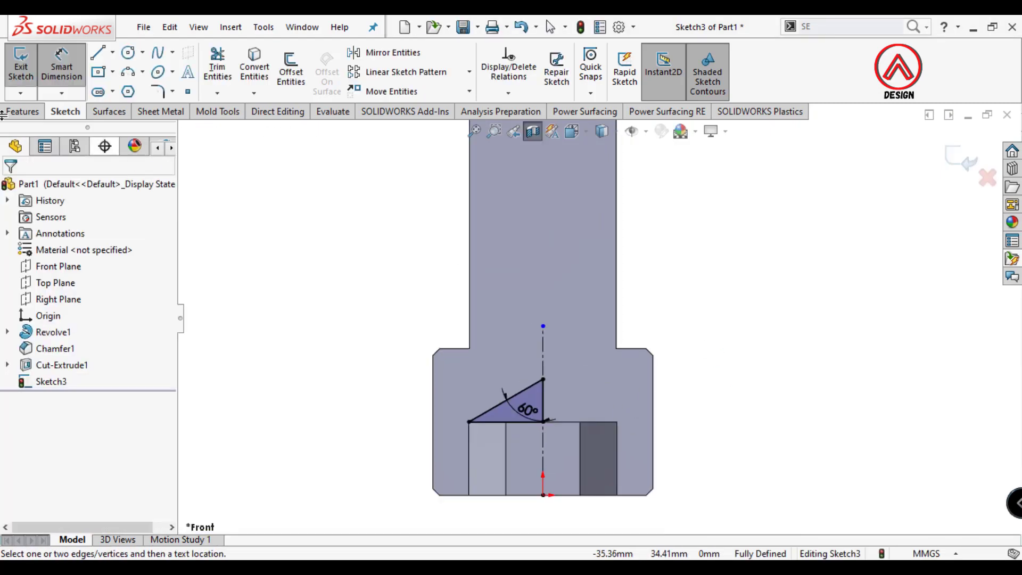
# - Cut-revolve the triangle 360 degrees about the vertical centerline to form a conical socket bottom
pyautogui.click(22, 112)
pyautogui.click(296, 80)
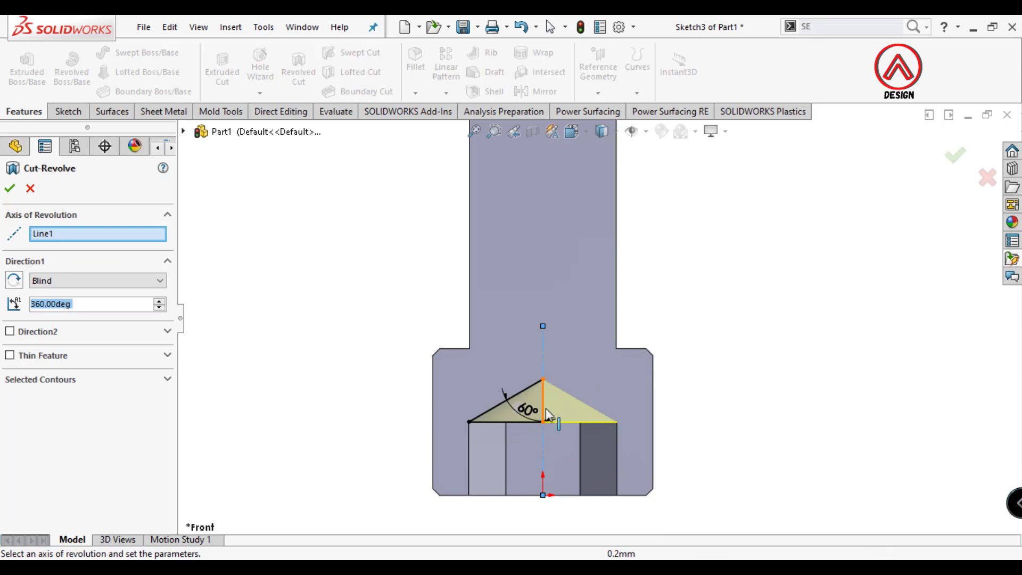
pyautogui.click(9, 188)
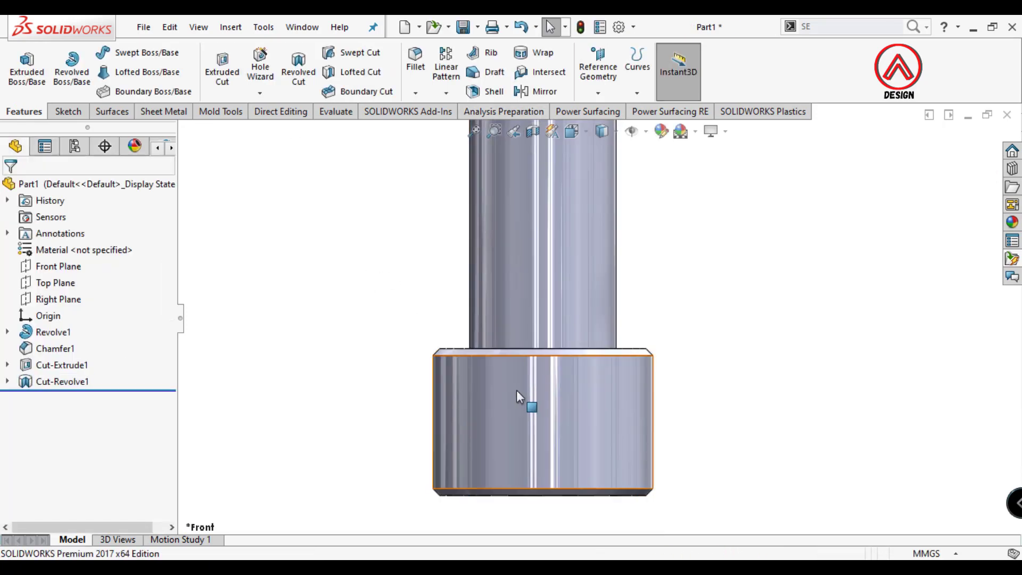
# - Examine the conical cut at the socket's floor corners with a temporary Front Plane section view
pyautogui.moveTo(520, 396); pyautogui.dragTo(639, 280, button='middle')
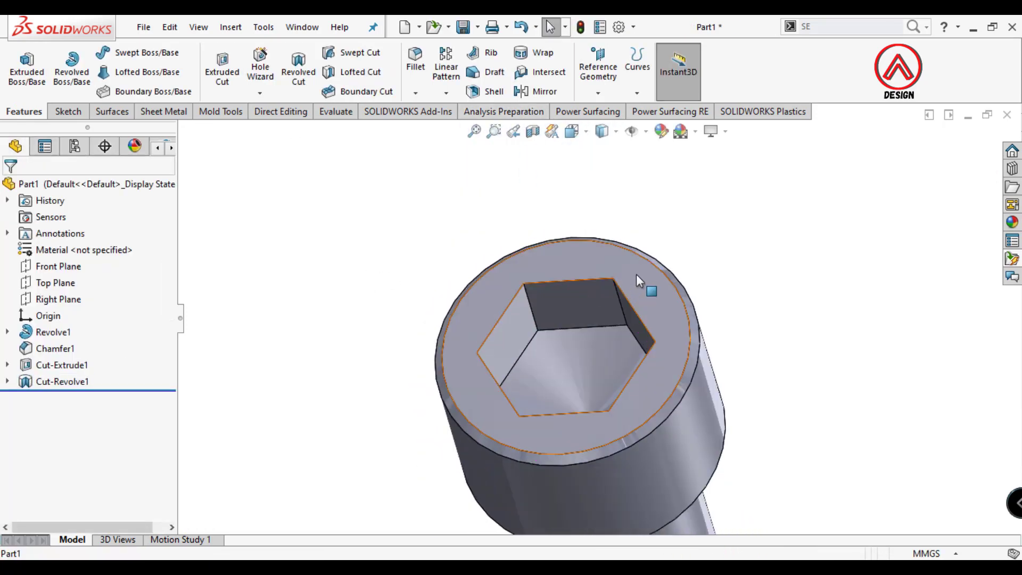
pyautogui.click(637, 274)
pyautogui.click(532, 131)
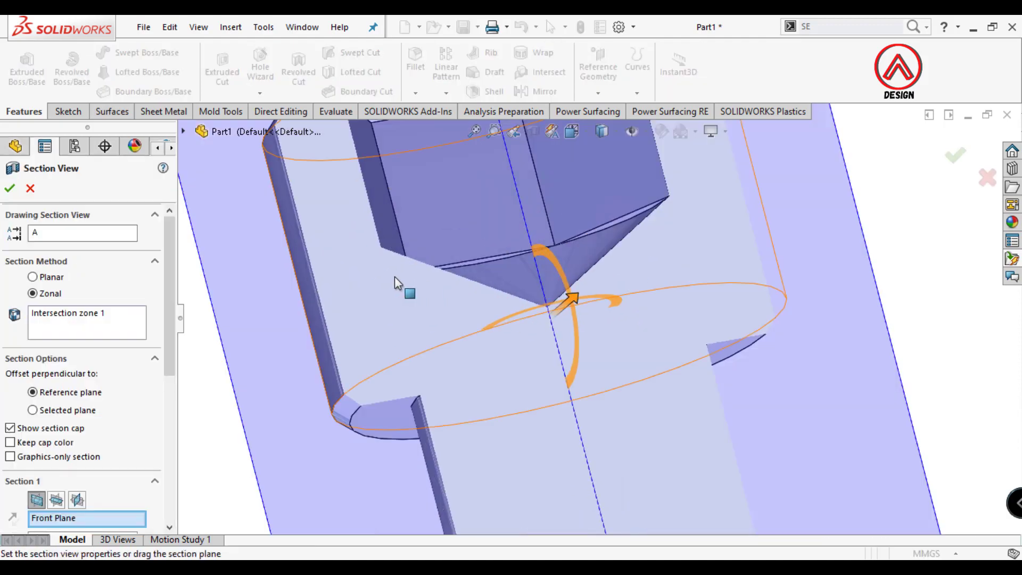
pyautogui.scroll(-8, 395, 277)
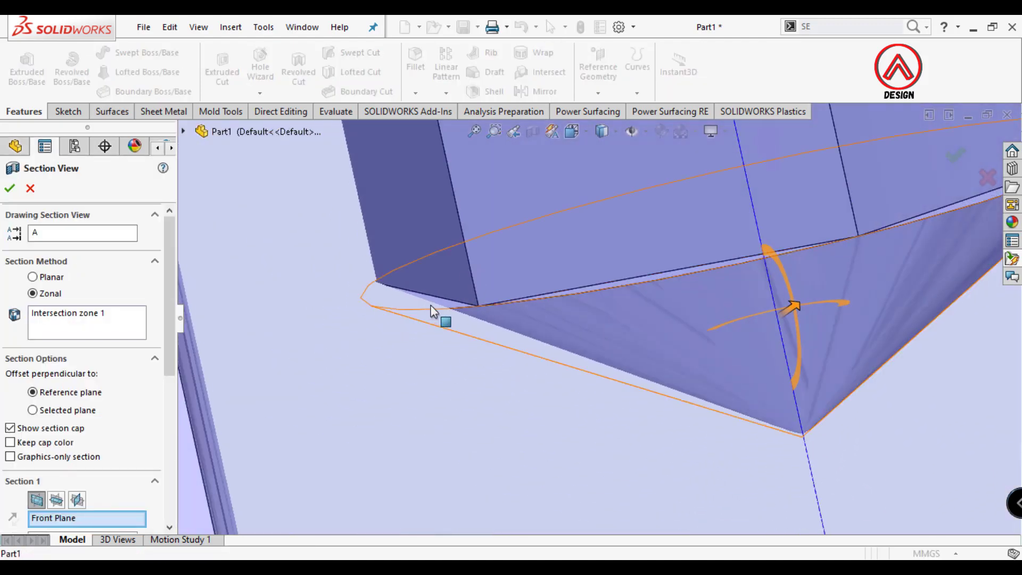
pyautogui.scroll(1, 431, 306)
pyautogui.click(30, 188)
pyautogui.scroll(8, 423, 273)
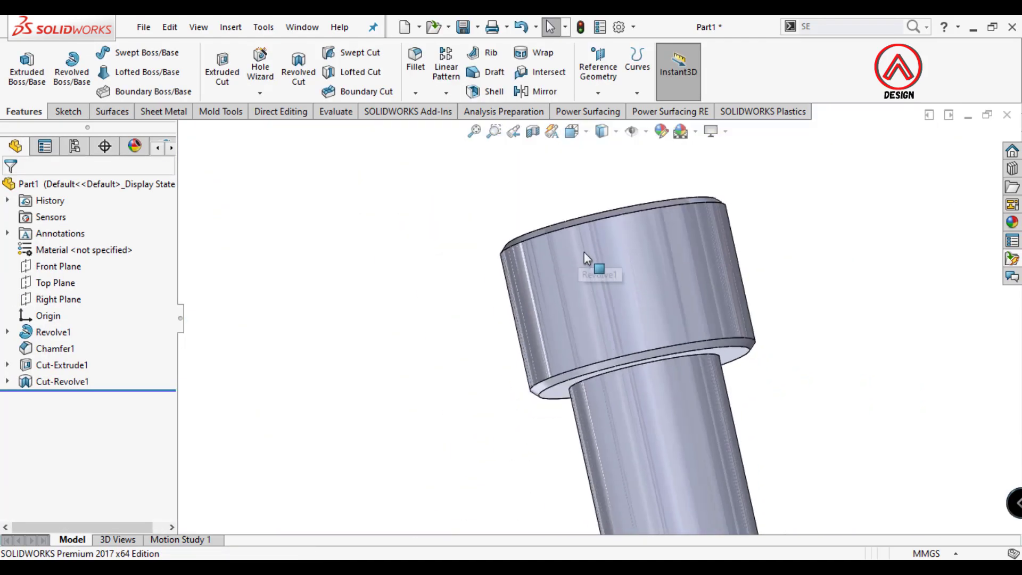
# - Examine the shaft's shoulders and hexagonal socket from several angles, including a view normal to the stepped end
pyautogui.moveTo(584, 251); pyautogui.dragTo(660, 152, button='middle')
pyautogui.click(660, 152)
pyautogui.press('Escape')
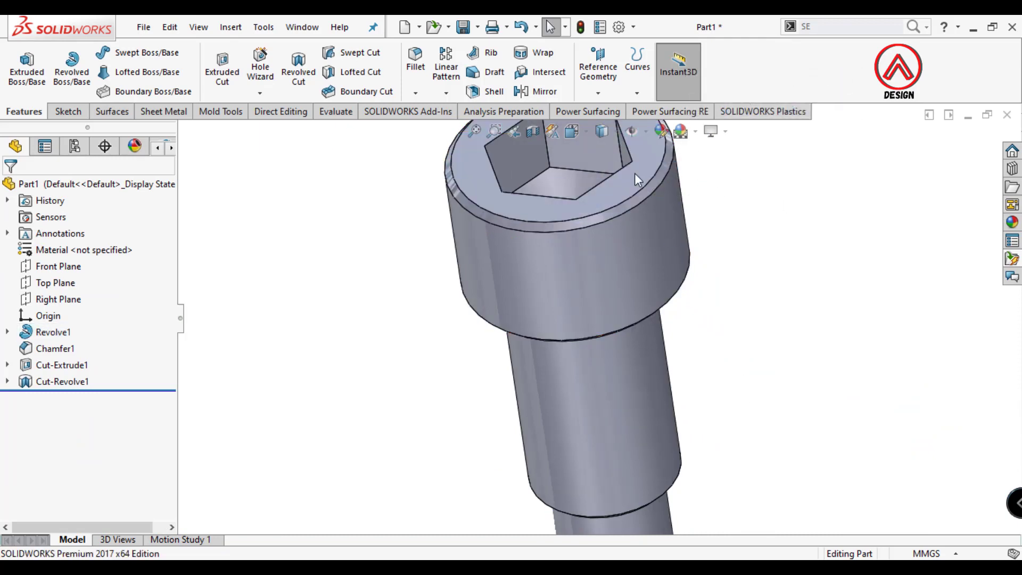
pyautogui.click(597, 159)
pyautogui.click(674, 276)
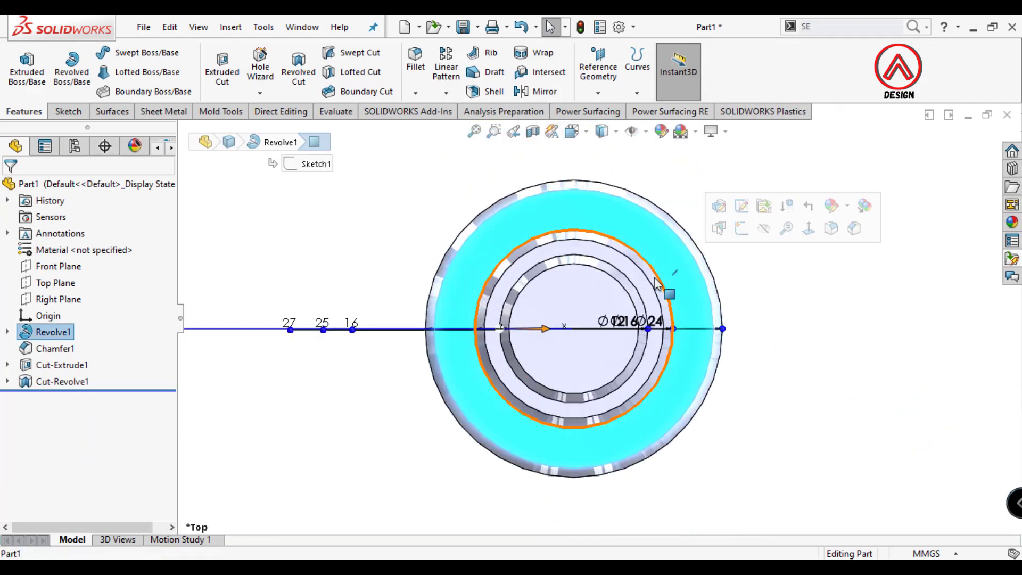
pyautogui.moveTo(661, 282); pyautogui.dragTo(544, 308, button='middle')
pyautogui.click(519, 212)
pyautogui.scroll(2, 576, 325)
pyautogui.moveTo(863, 287); pyautogui.dragTo(747, 277, button='middle')
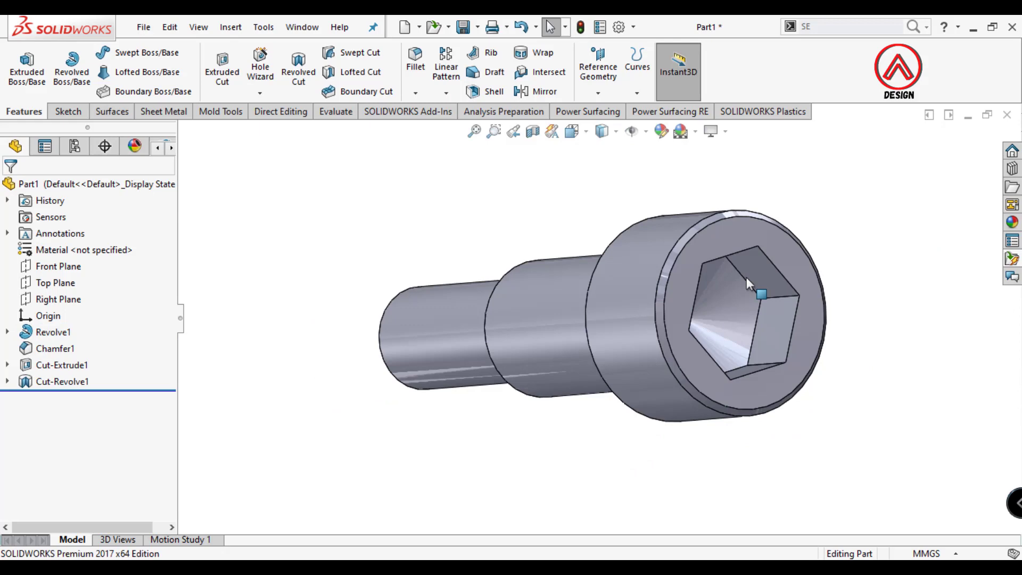
# - View the base's socket face straight on and show the hexagon sketch belonging to the extruded cut
pyautogui.click(743, 240)
pyautogui.click(884, 198)
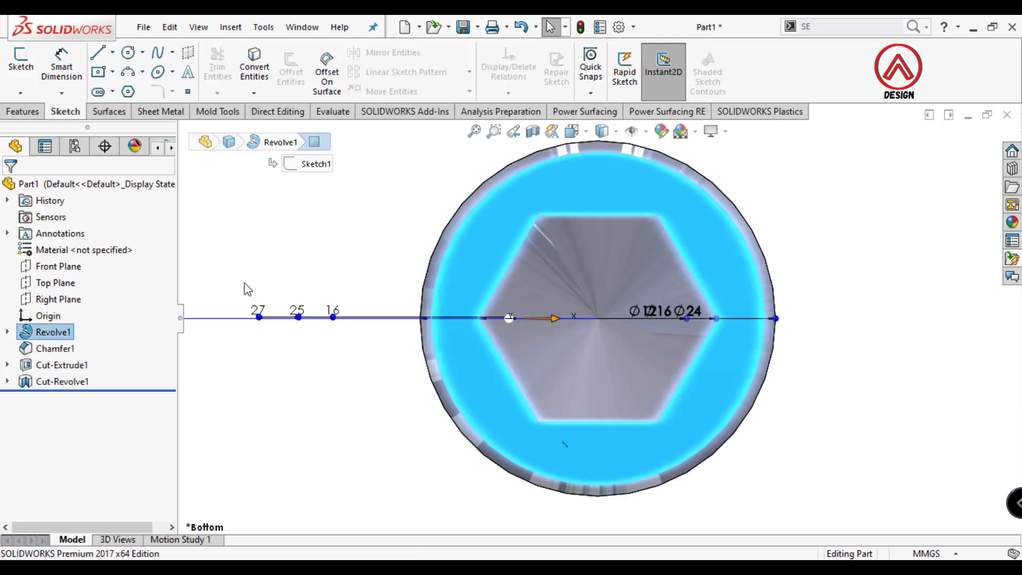
pyautogui.click(7, 381)
pyautogui.click(55, 401)
pyautogui.click(69, 383)
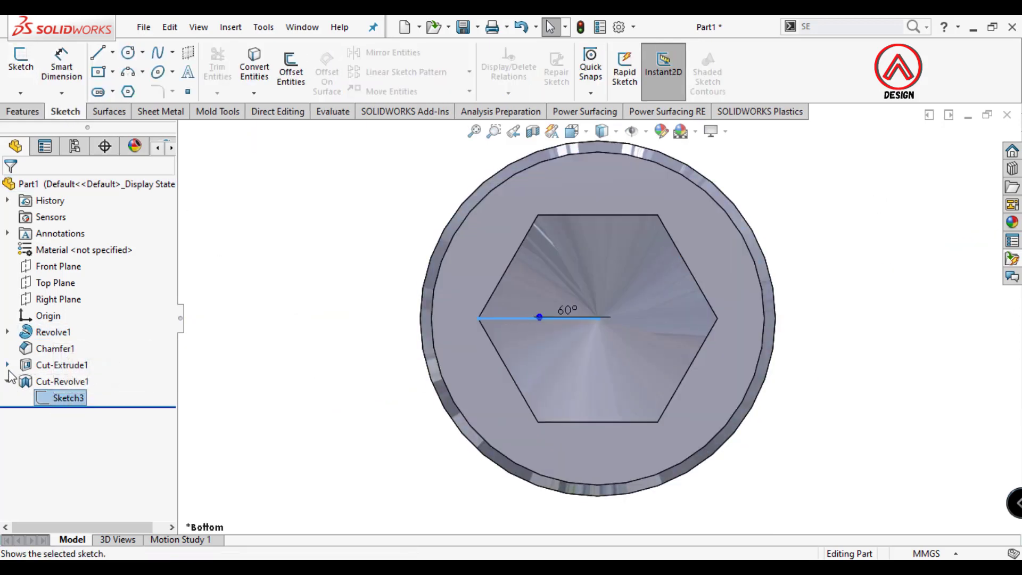
pyautogui.click(7, 381)
pyautogui.click(7, 365)
pyautogui.click(68, 381)
pyautogui.click(299, 269)
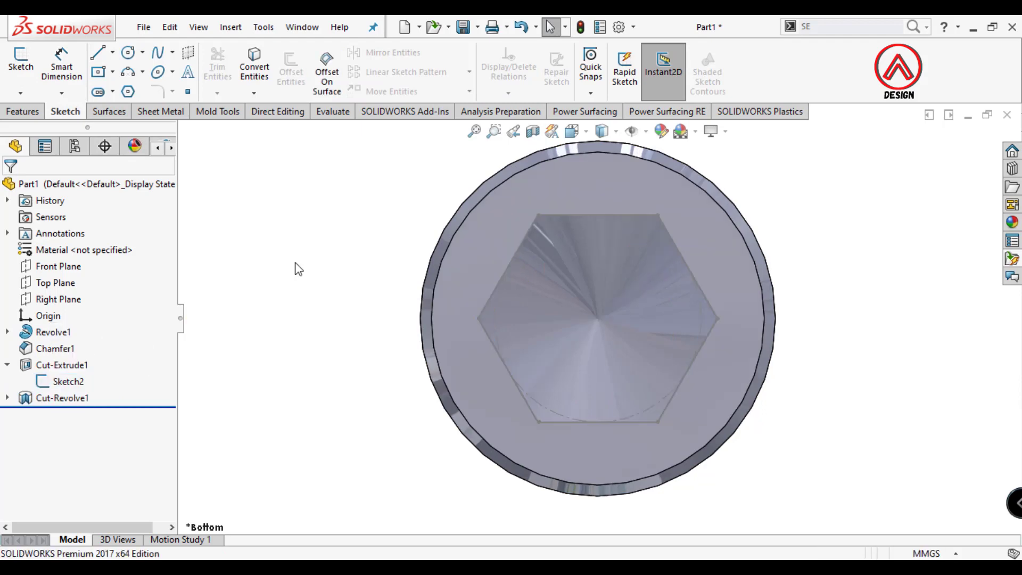
# - Start a sketch on the base's flat socket face and convert the hexagonal opening's edge chain into sketch lines
pyautogui.click(488, 238)
pyautogui.click(11, 72)
pyautogui.click(314, 212)
pyautogui.click(256, 70)
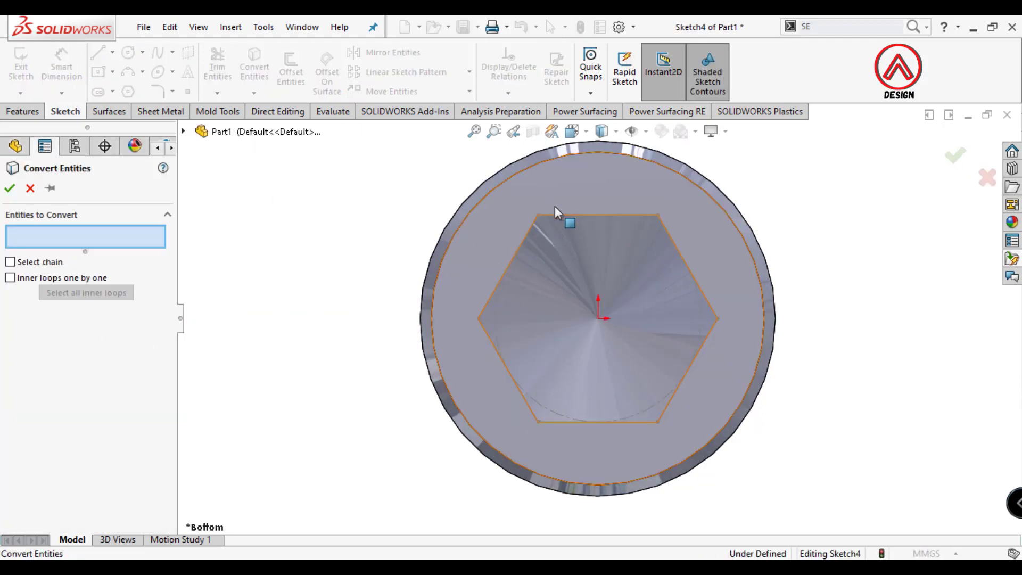
pyautogui.click(552, 216)
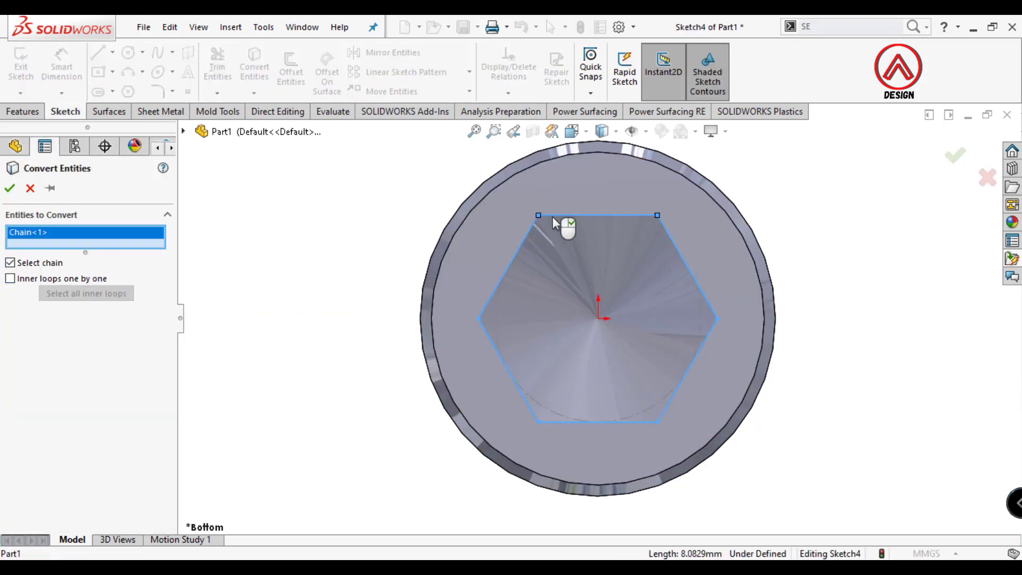
pyautogui.click(9, 188)
# - Draw a circle centred on the origin around the hexagon and display the model with hidden lines visible
pyautogui.click(128, 52)
pyautogui.click(598, 318)
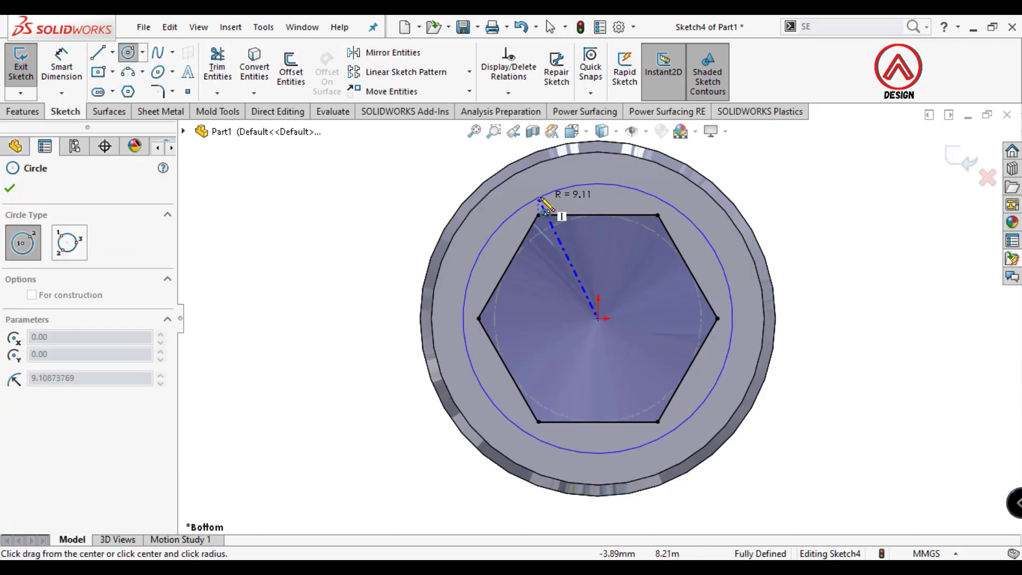
pyautogui.click(543, 191)
pyautogui.click(608, 219)
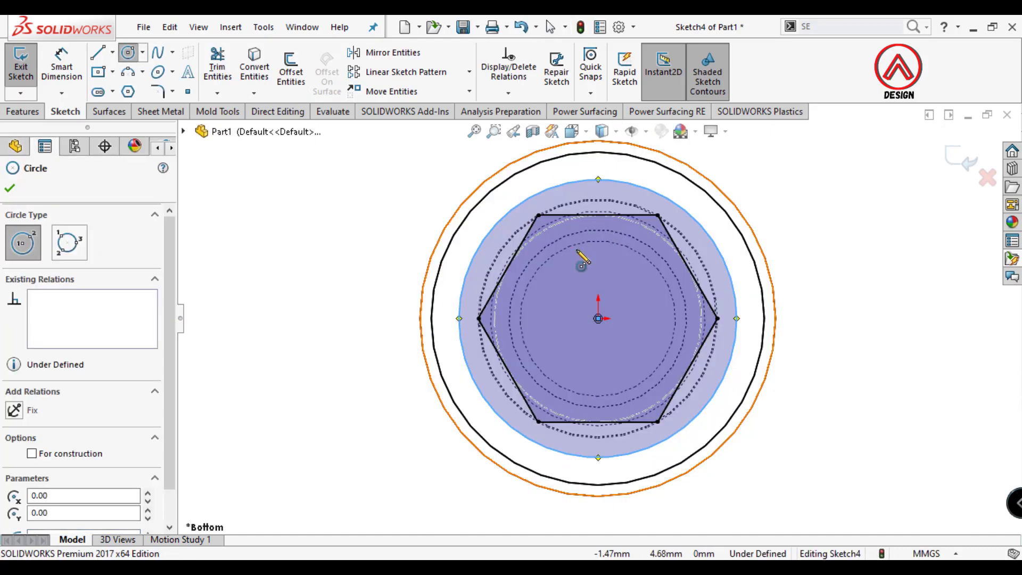
# - Dimension the circle around the hexagonal socket to a diameter of 18 mm
pyautogui.click(45, 81)
pyautogui.click(716, 243)
pyautogui.click(833, 185)
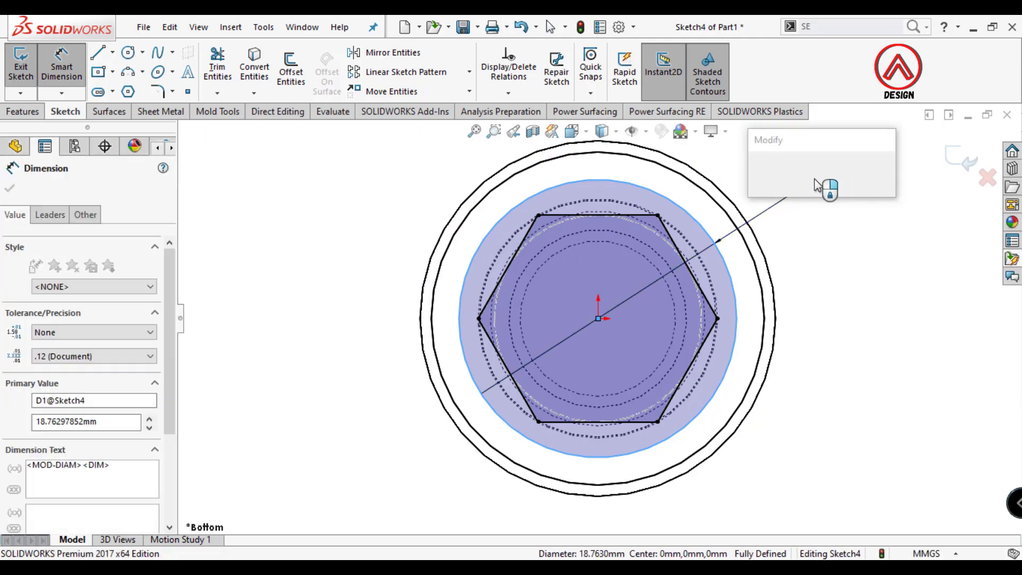
pyautogui.write('10')
pyautogui.press('Return')
pyautogui.scroll(2, 764, 304)
pyautogui.moveTo(735, 299); pyautogui.dragTo(639, 211, button='middle')
pyautogui.scroll(5, 629, 213)
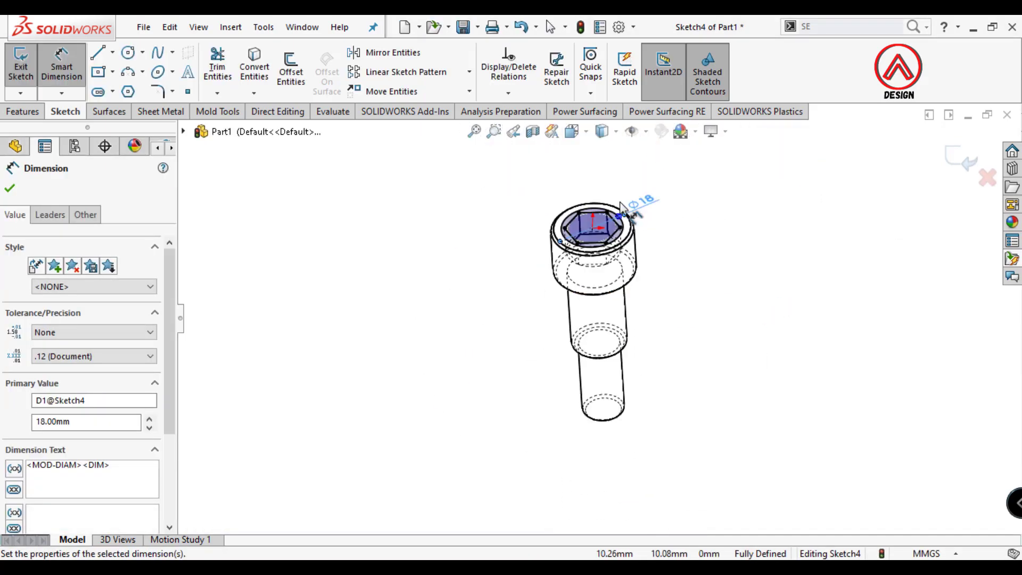
pyautogui.scroll(-3, 619, 178)
# - Extrude the ring between circle and hexagon as a merged boss into the head, reversed and up to the head's underside face
pyautogui.click(24, 112)
pyautogui.click(27, 67)
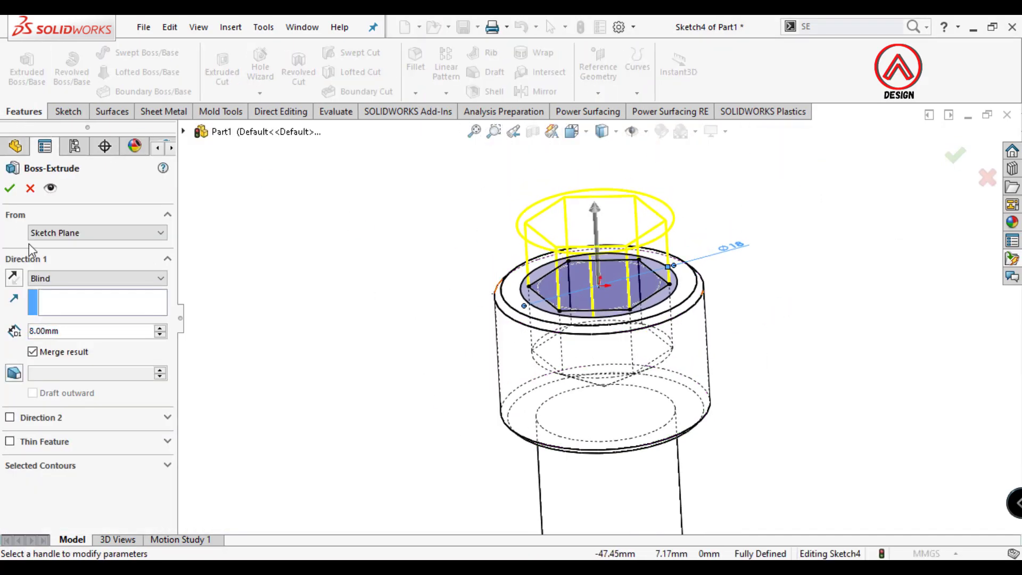
pyautogui.click(14, 279)
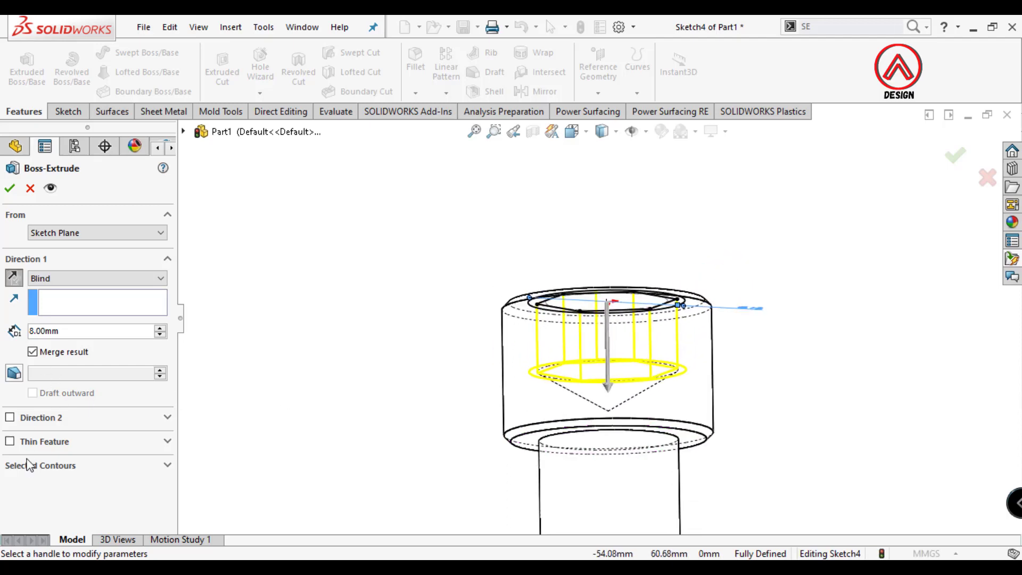
pyautogui.click(80, 278)
pyautogui.click(54, 327)
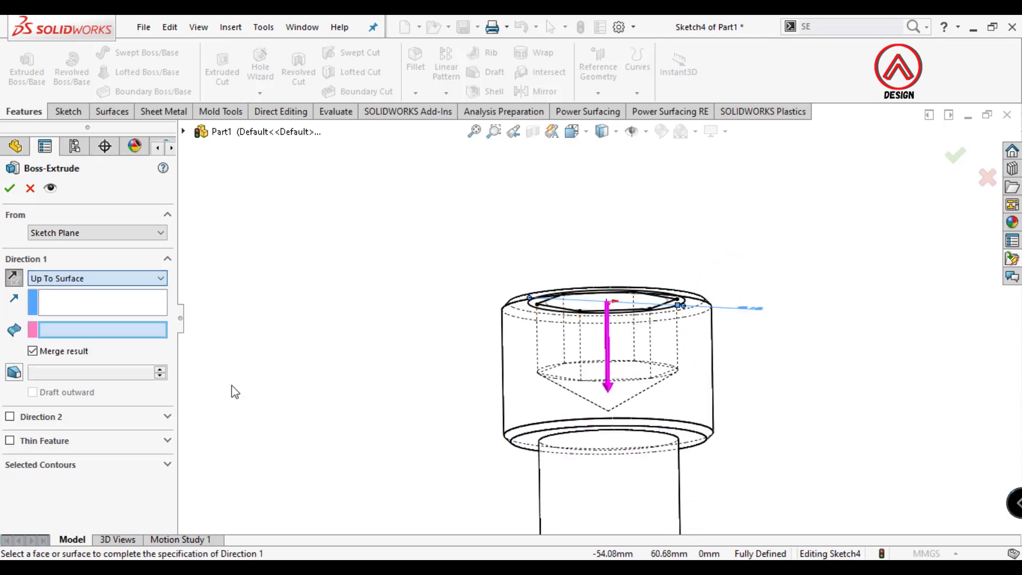
pyautogui.click(508, 413)
pyautogui.moveTo(506, 406); pyautogui.dragTo(477, 481, button='middle')
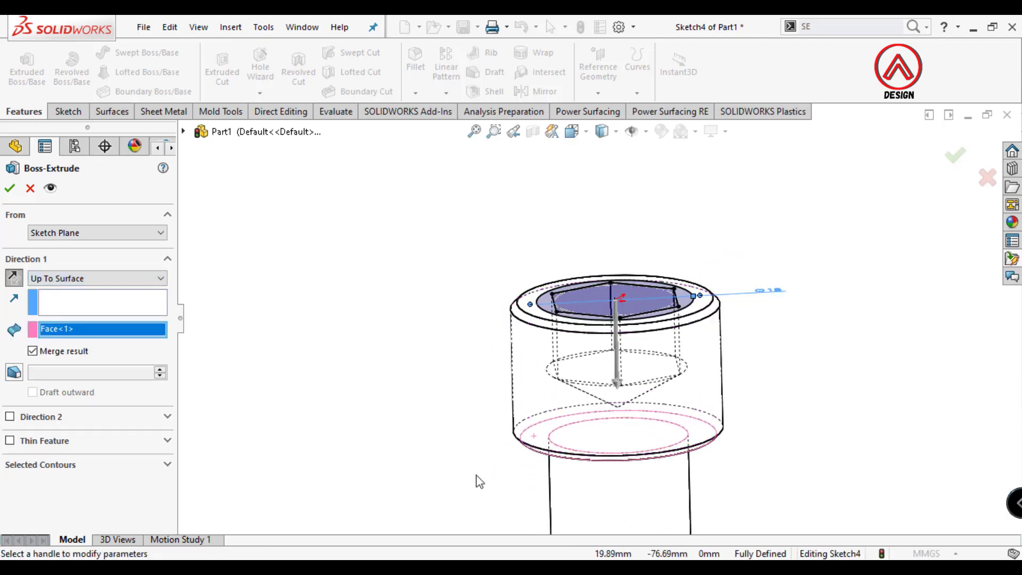
pyautogui.moveTo(528, 439); pyautogui.dragTo(511, 442, button='middle')
pyautogui.click(10, 189)
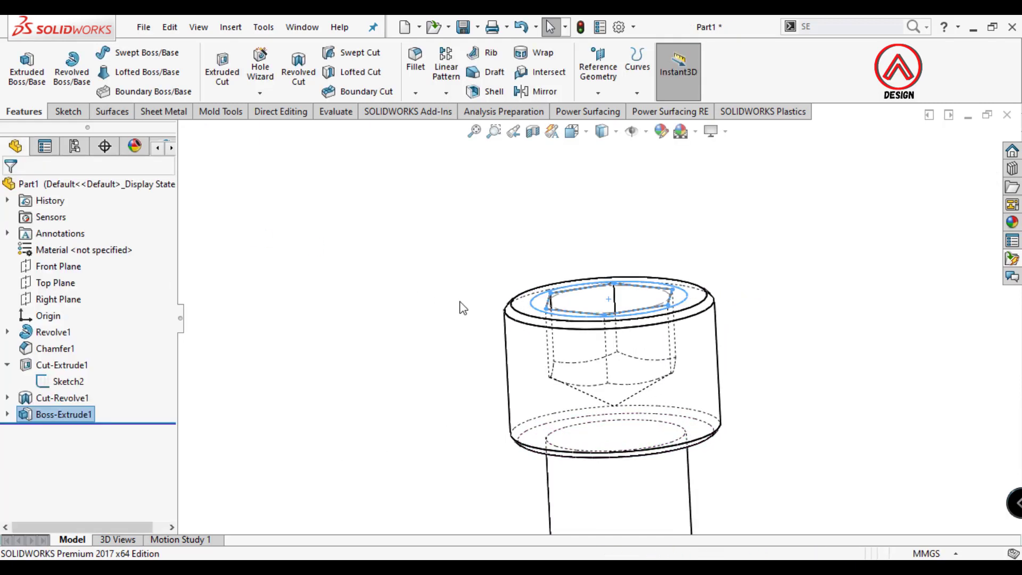
# - Display the model shaded with edges and hide the hexagon sketch of the socket cut
pyautogui.moveTo(575, 381)
pyautogui.mouseDown(button='middle')
pyautogui.moveTo(545, 388)
pyautogui.moveTo(534, 377)
pyautogui.moveTo(546, 388)
pyautogui.mouseUp(button='middle')
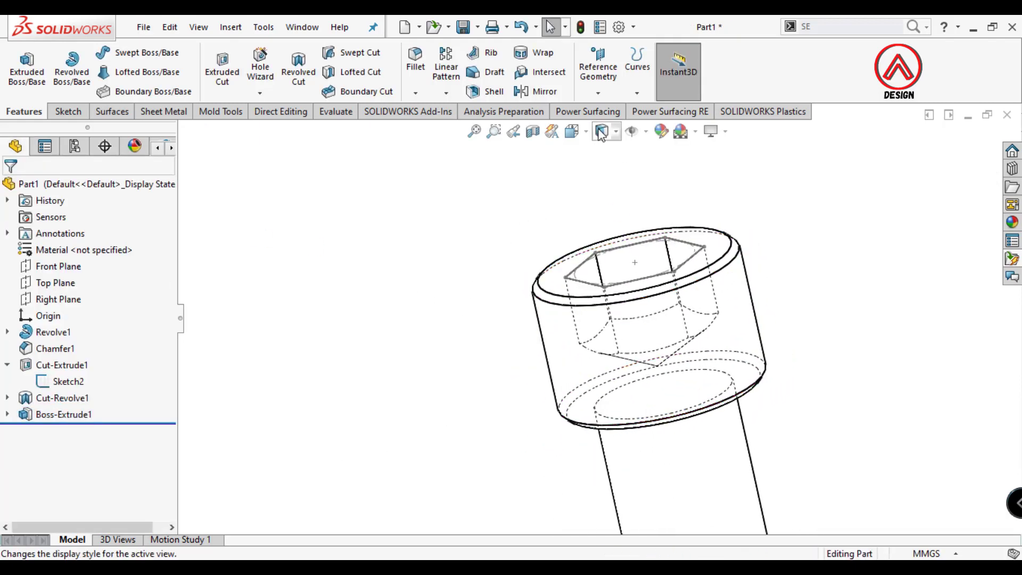
pyautogui.click(603, 131)
pyautogui.click(602, 154)
pyautogui.scroll(-2, 653, 230)
pyautogui.click(642, 244)
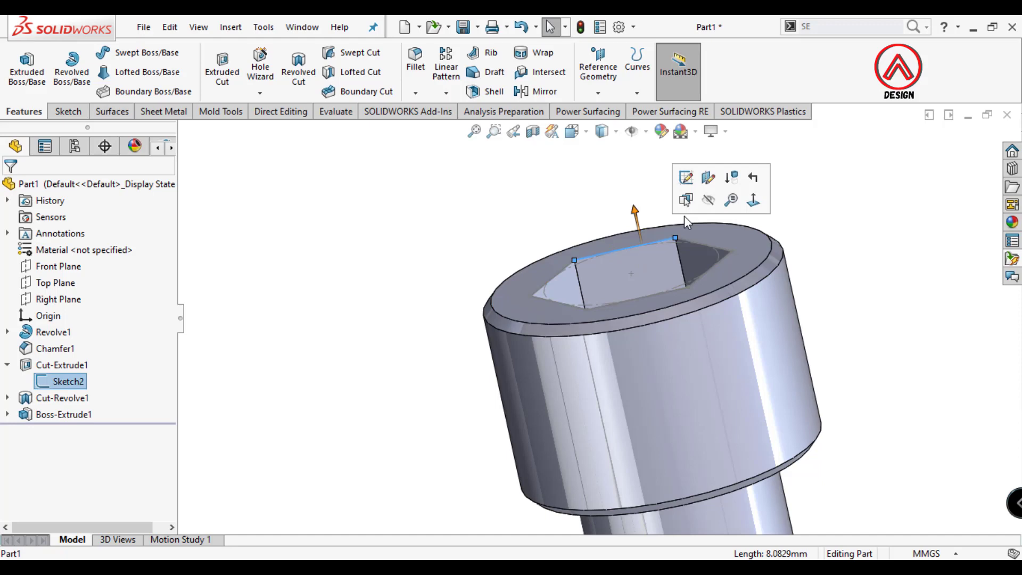
pyautogui.click(644, 201)
# - Chamfer all six edges of the hexagonal socket opening by 0.5 mm at 45 degrees
pyautogui.click(416, 93)
pyautogui.click(436, 127)
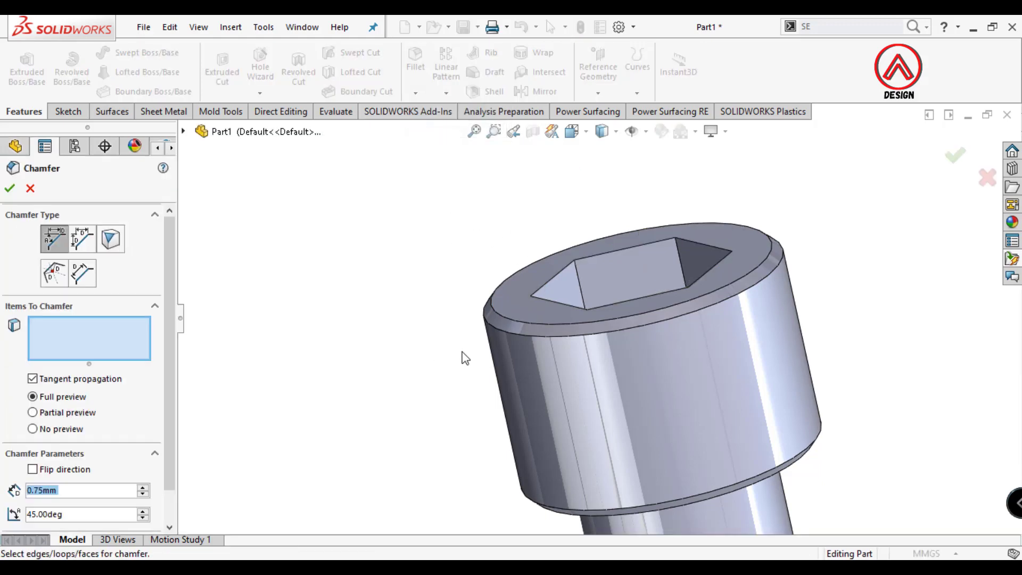
pyautogui.write('0.5')
pyautogui.click(644, 245)
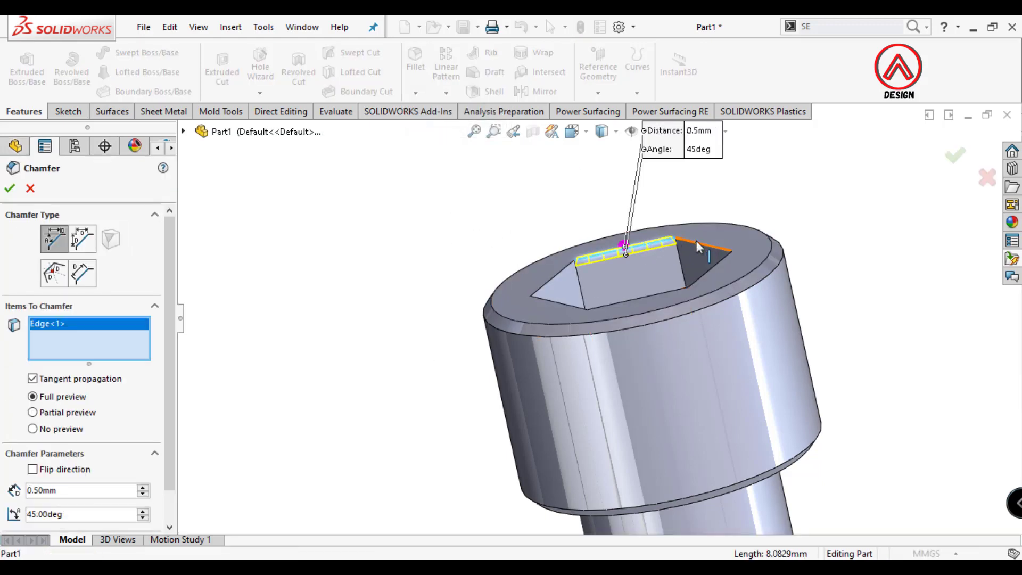
pyautogui.click(696, 242)
pyautogui.click(564, 271)
pyautogui.click(557, 301)
pyautogui.moveTo(557, 301)
pyautogui.mouseDown(button='middle')
pyautogui.moveTo(702, 358)
pyautogui.moveTo(553, 289)
pyautogui.mouseUp(button='middle')
pyautogui.click(554, 283)
pyautogui.click(500, 240)
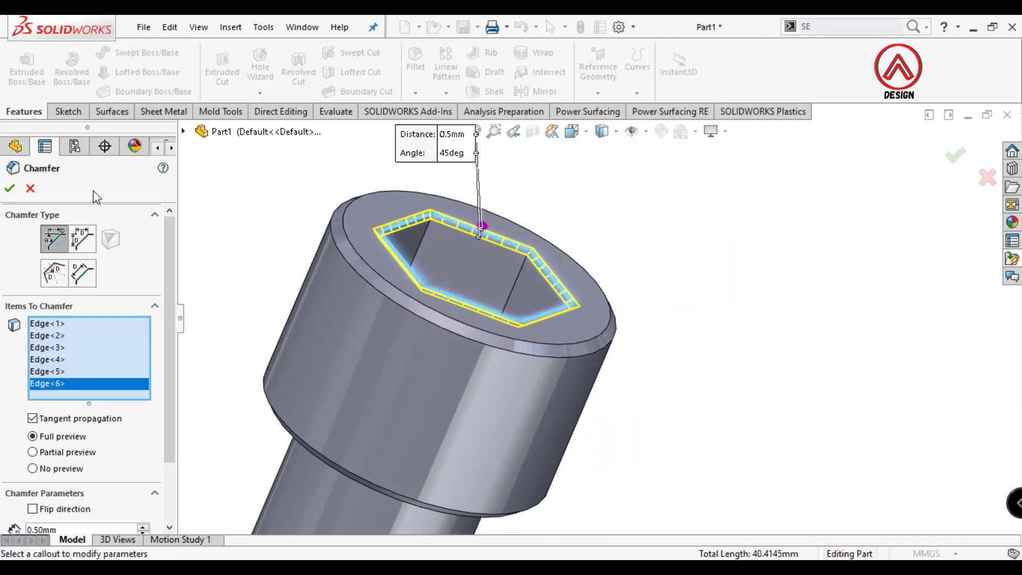
pyautogui.click(9, 188)
# - Start a thread from the circular edge at the narrow shaft end, with a start offset of 1 mm in the reversed direction
pyautogui.moveTo(634, 288); pyautogui.dragTo(693, 331, button='middle')
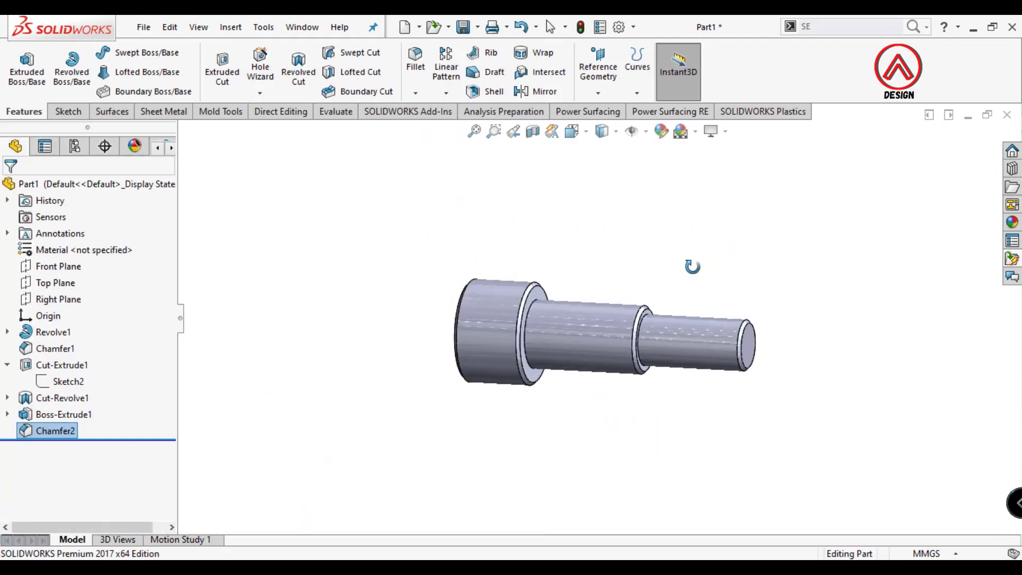
pyautogui.scroll(-5, 696, 330)
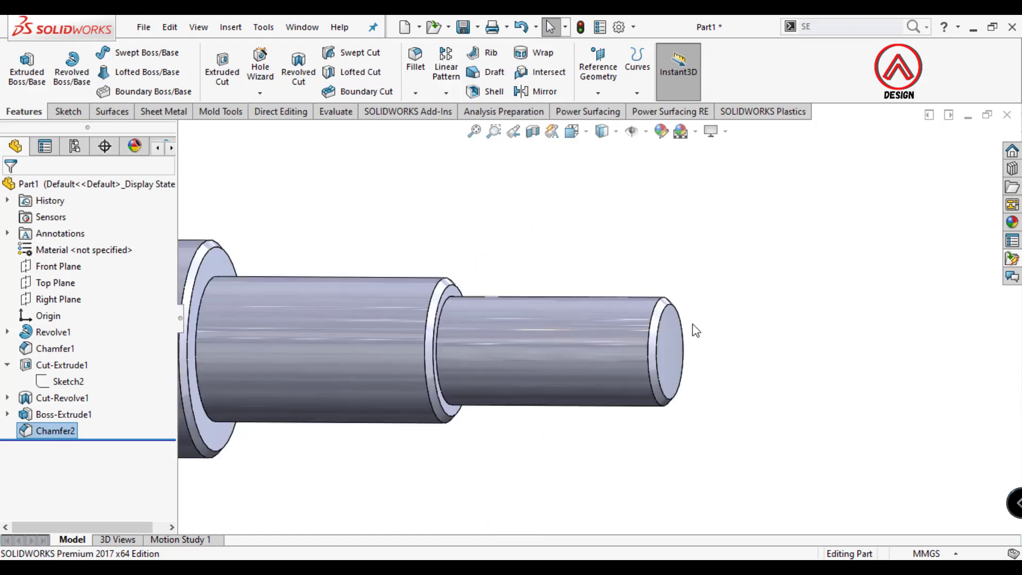
pyautogui.click(259, 95)
pyautogui.click(266, 146)
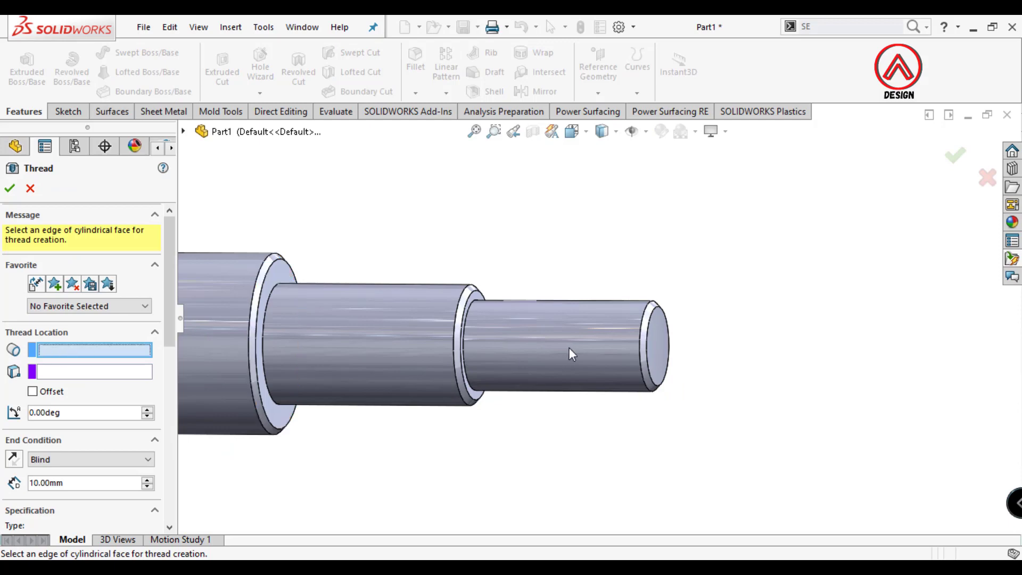
pyautogui.click(646, 333)
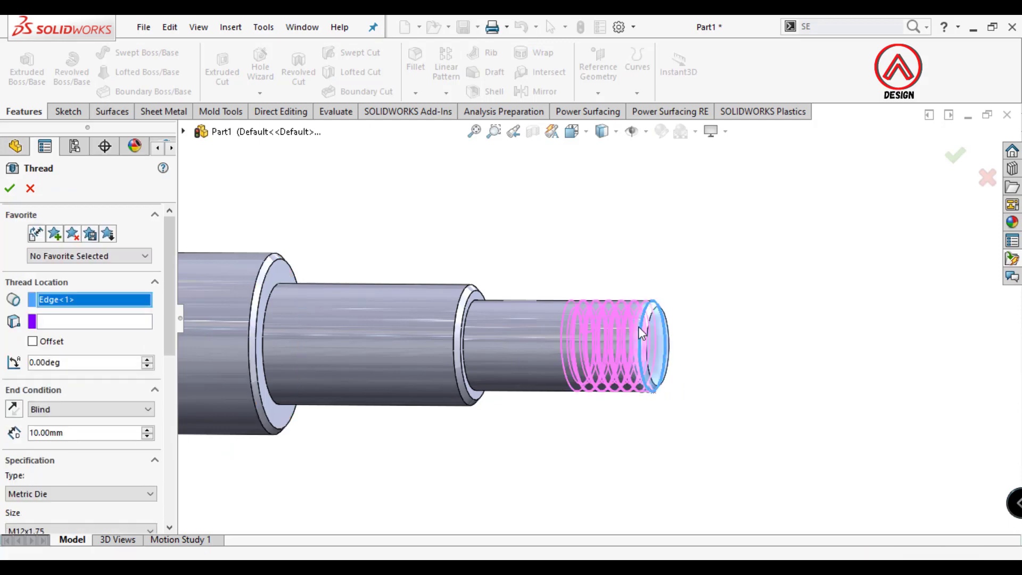
pyautogui.click(52, 342)
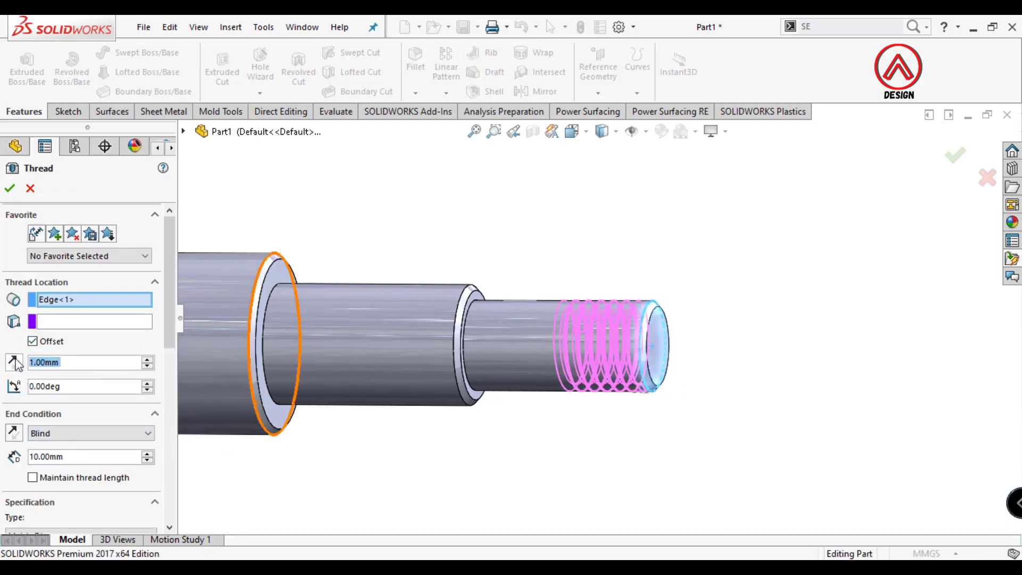
pyautogui.click(15, 363)
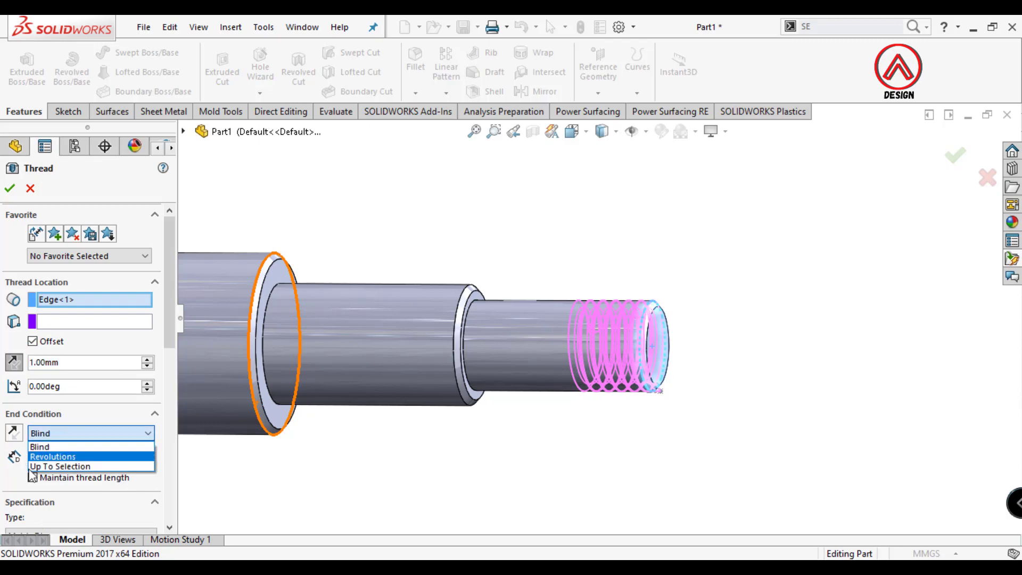
# - Give the thread a blind end condition, trying a depth of 24 mm and settling on 23 mm
pyautogui.click(39, 447)
pyautogui.write('24')
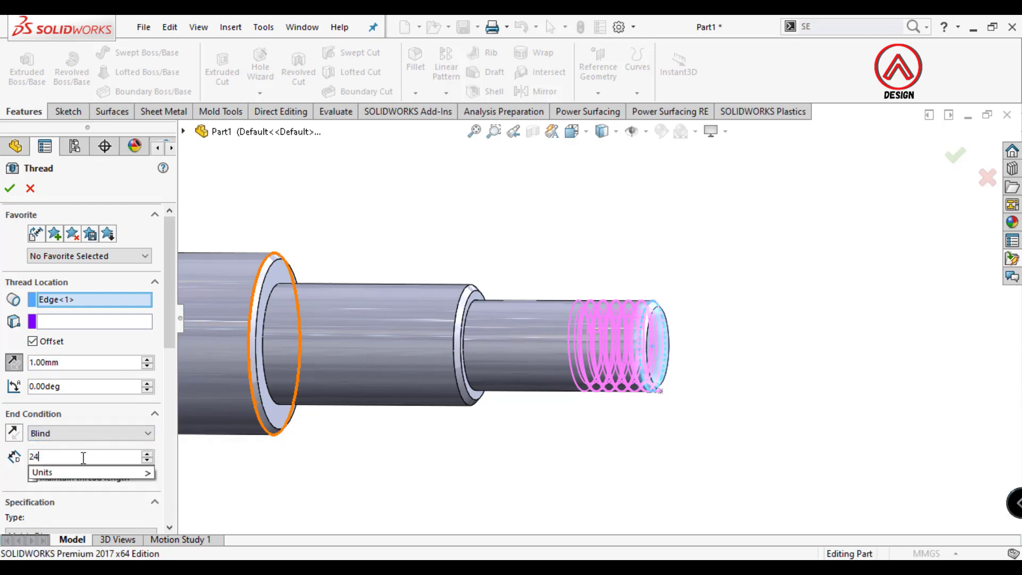
pyautogui.press('Return')
pyautogui.moveTo(309, 415); pyautogui.dragTo(309, 511, button='middle')
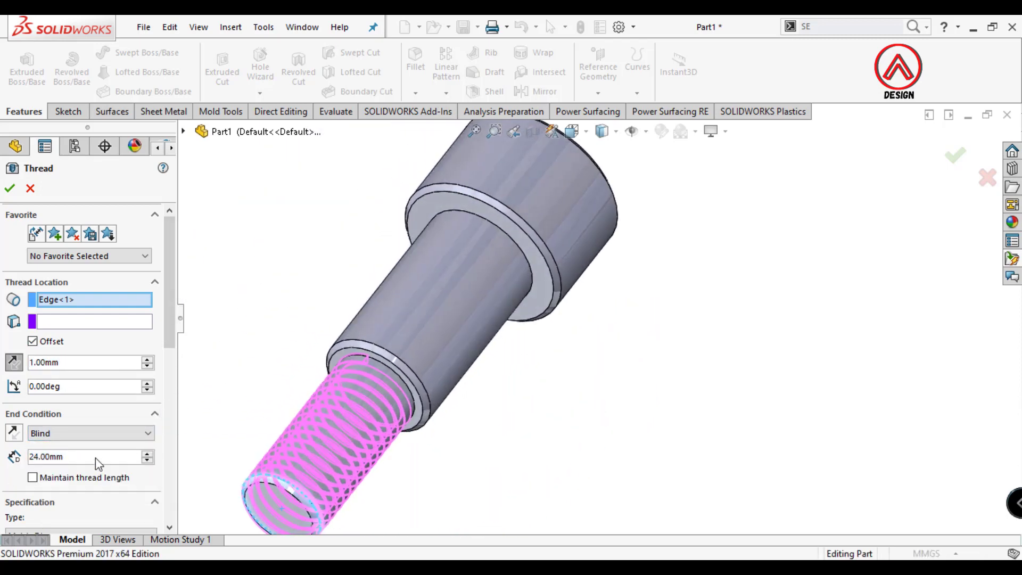
# - Set the thread to Metric Die size M12x1.75 and create it as a cut thread
pyautogui.moveTo(175, 339); pyautogui.dragTo(165, 419)
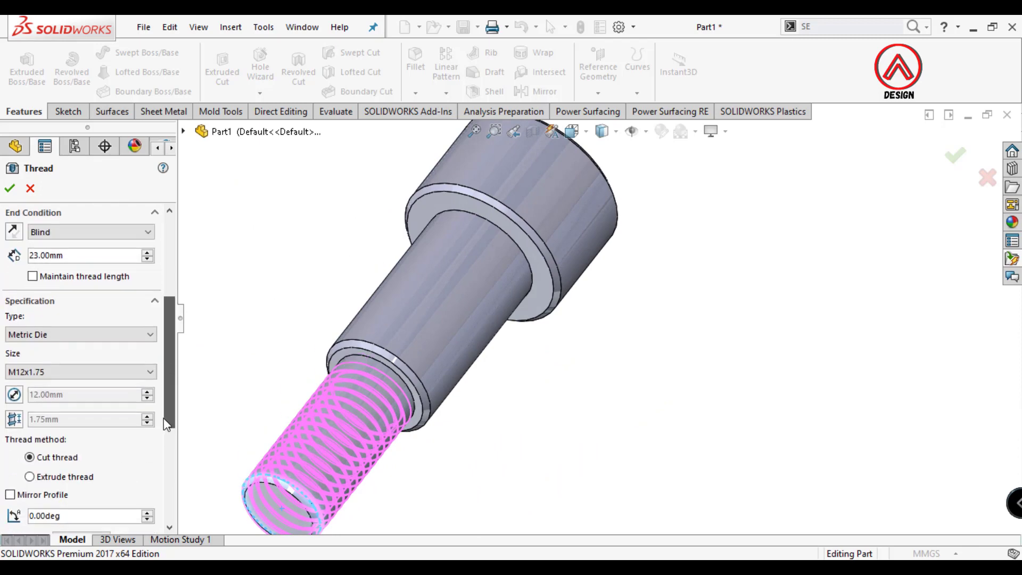
pyautogui.click(47, 373)
pyautogui.scroll(2, 40, 138)
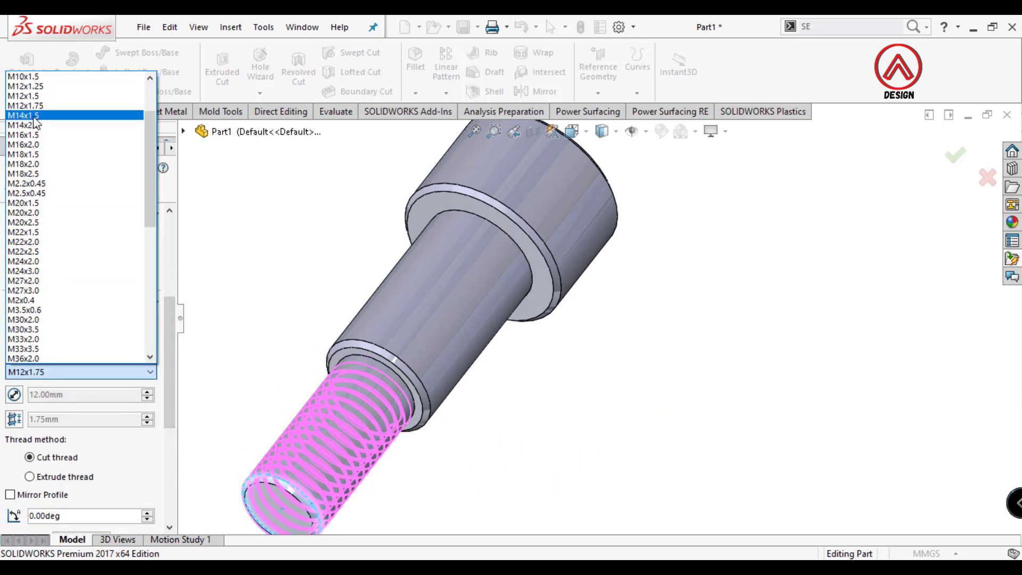
pyautogui.click(24, 105)
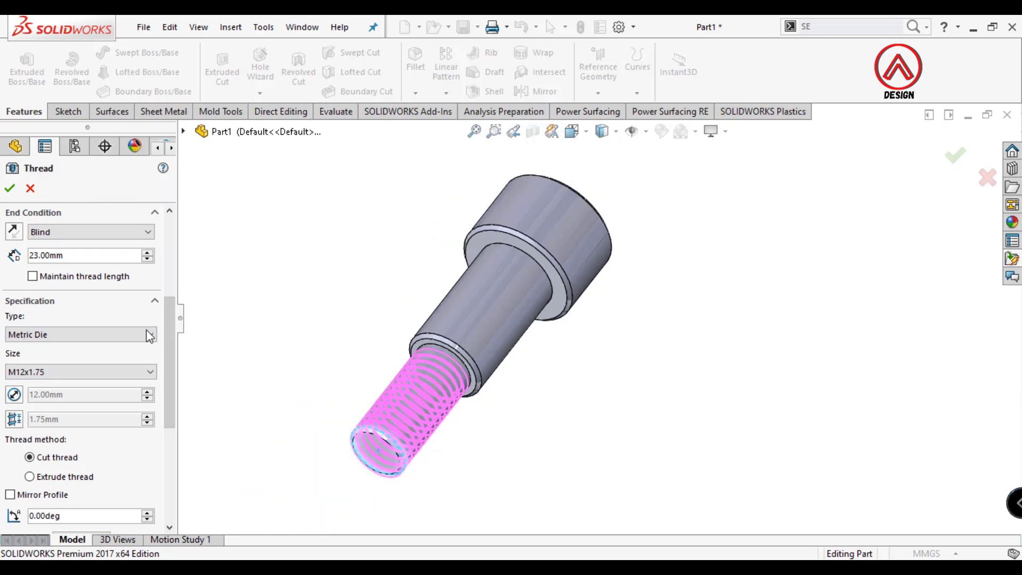
pyautogui.click(11, 189)
# - Start a sketch on the small flat face where the thread ends below the shoulder and convert its outline into sketch lines
pyautogui.scroll(-5, 535, 426)
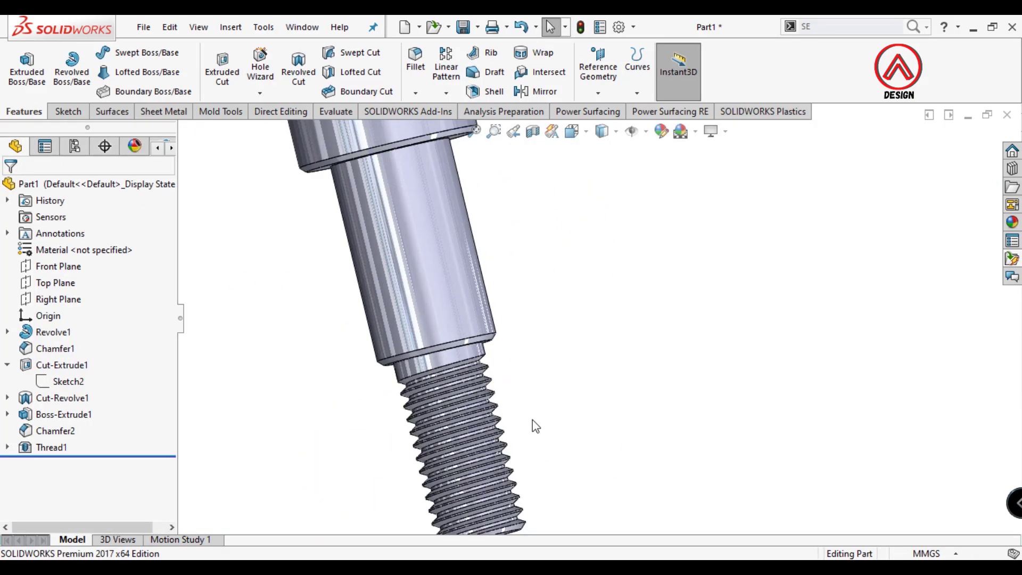
pyautogui.scroll(-3, 481, 330)
pyautogui.click(490, 312)
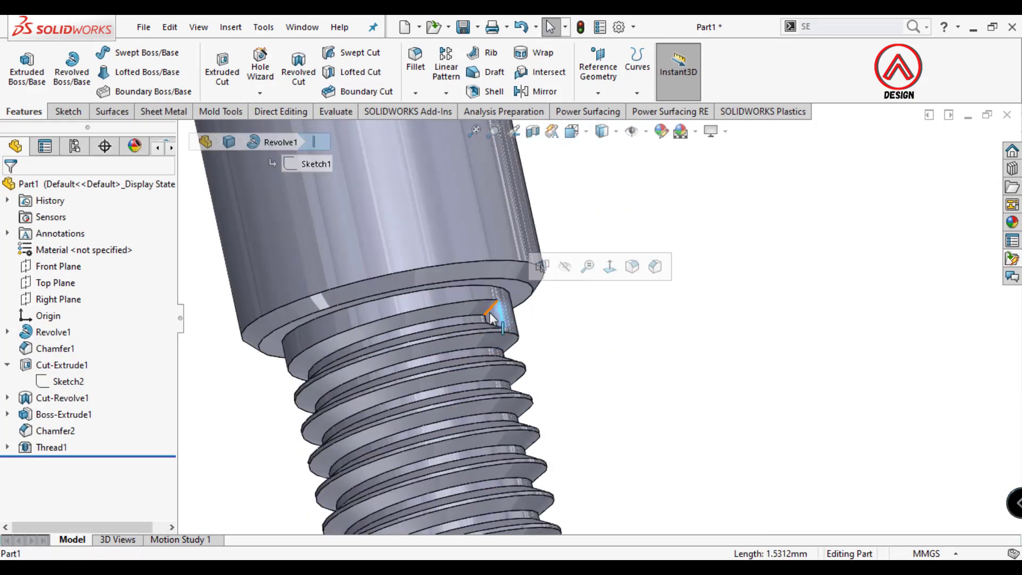
pyautogui.click(68, 108)
pyautogui.click(22, 68)
pyautogui.click(262, 66)
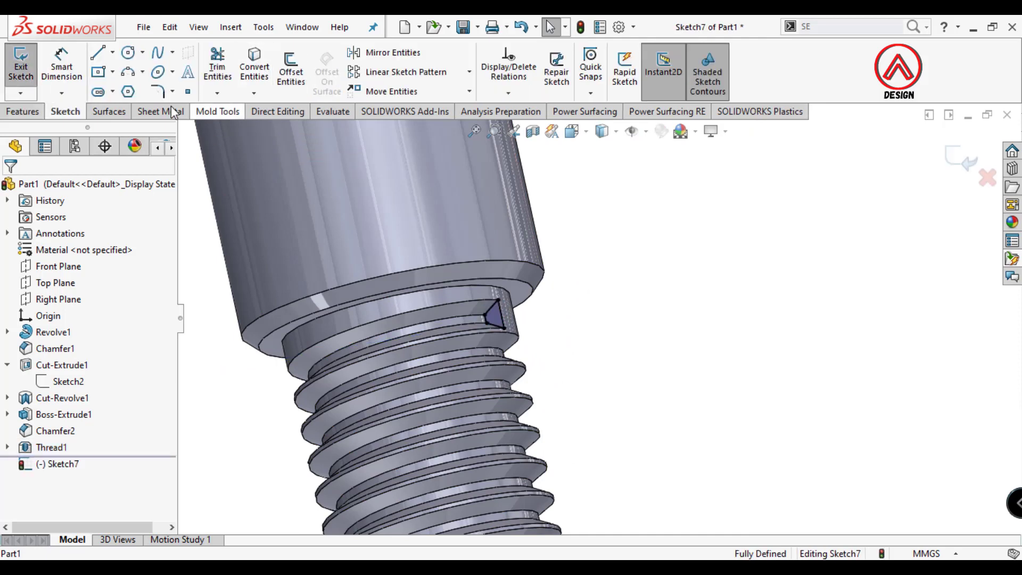
# - Cut-extrude the converted thread profile outward, blind to 8 mm, to run the thread out of the shaft
pyautogui.click(24, 109)
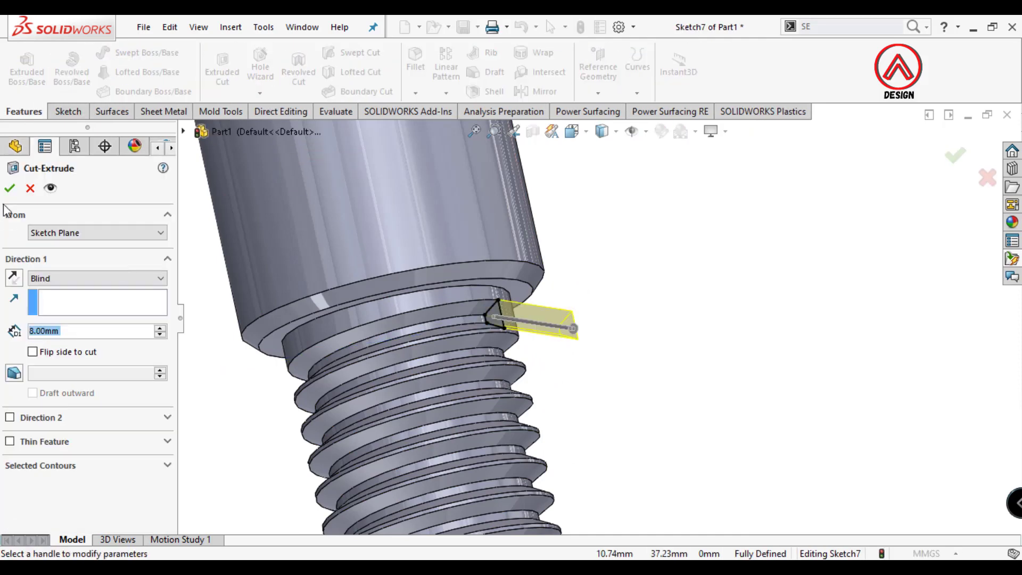
pyautogui.click(11, 188)
pyautogui.click(648, 292)
pyautogui.scroll(8, 598, 318)
pyautogui.moveTo(641, 332); pyautogui.dragTo(668, 279, button='middle')
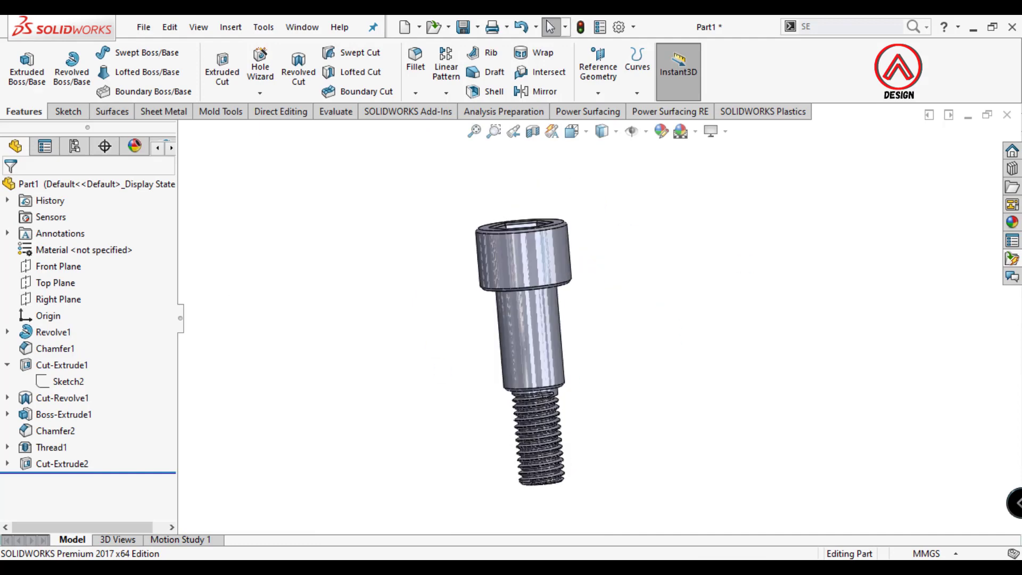
# - Apply an appearance from the Metal category to the bolt
pyautogui.click(1012, 223)
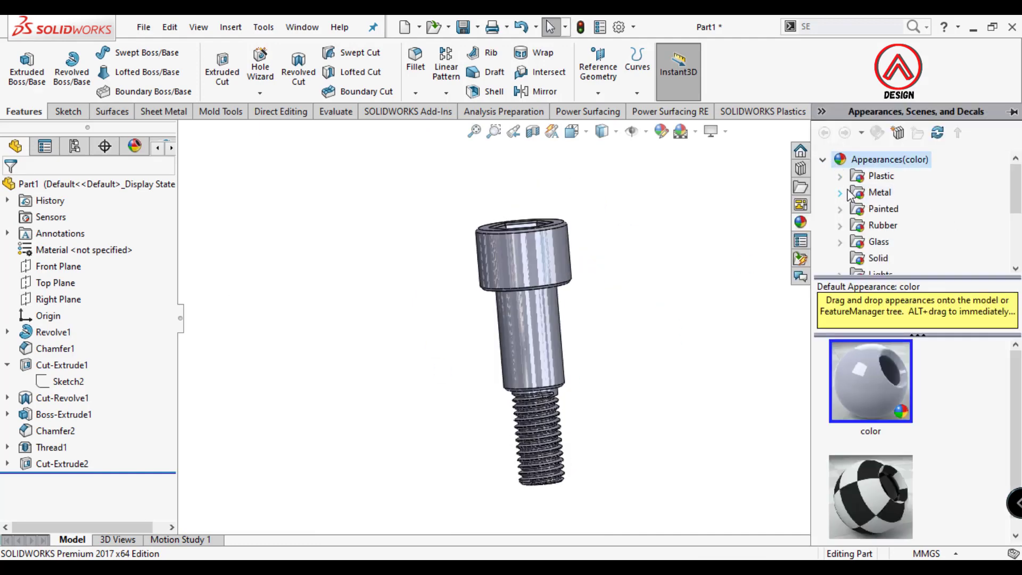
pyautogui.click(847, 192)
pyautogui.moveTo(877, 455); pyautogui.dragTo(538, 276)
pyautogui.click(547, 281)
pyautogui.moveTo(707, 349); pyautogui.dragTo(698, 372, button='middle')
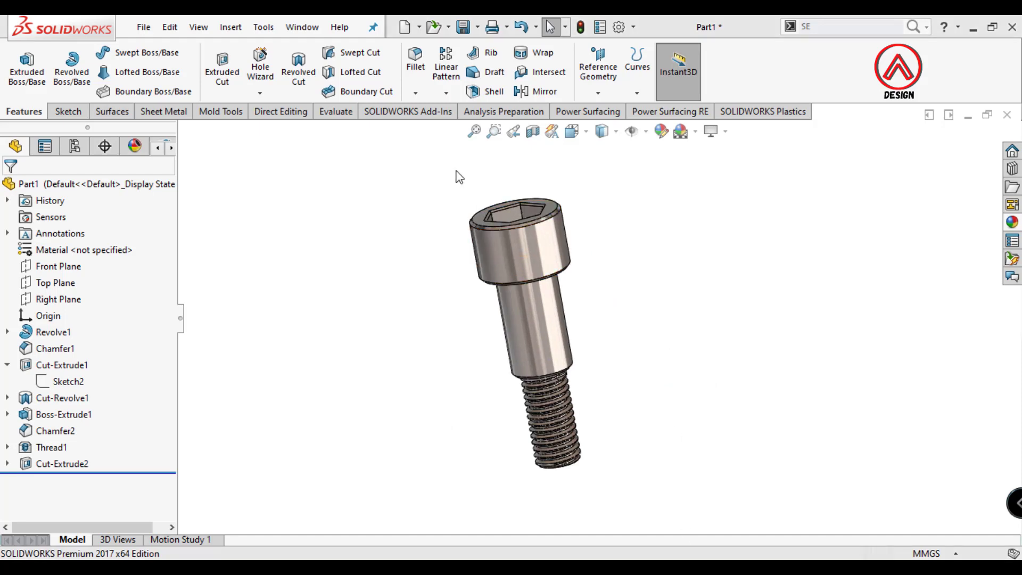
pyautogui.moveTo(641, 281); pyautogui.dragTo(594, 312, button='middle')
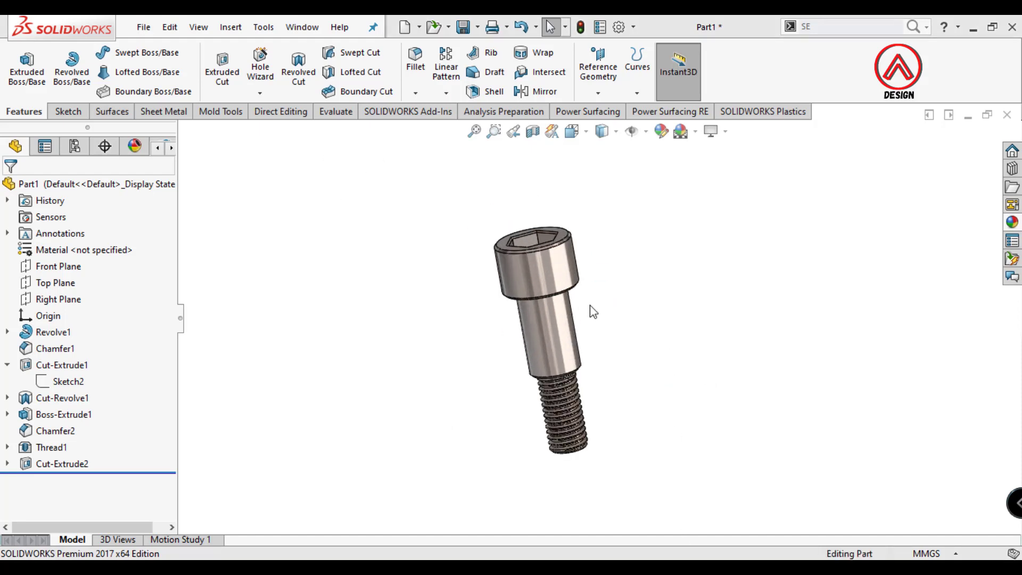
# - Save the part as STOPPER BOLT in the stopper bolt subfolder of the mold project
pyautogui.click(463, 27)
pyautogui.click(582, 108)
pyautogui.click(582, 108)
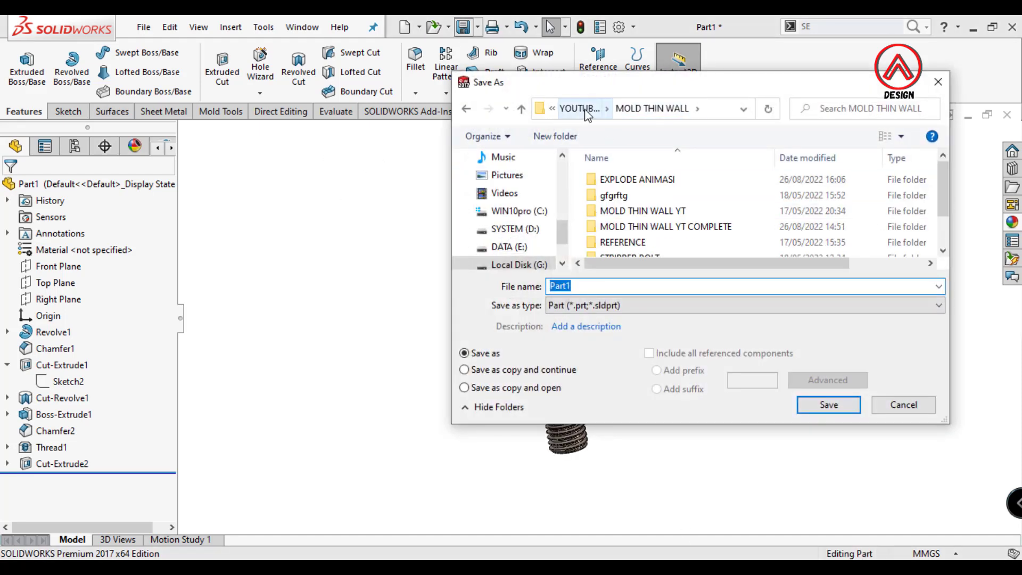
pyautogui.click(587, 108)
pyautogui.scroll(-10, 666, 229)
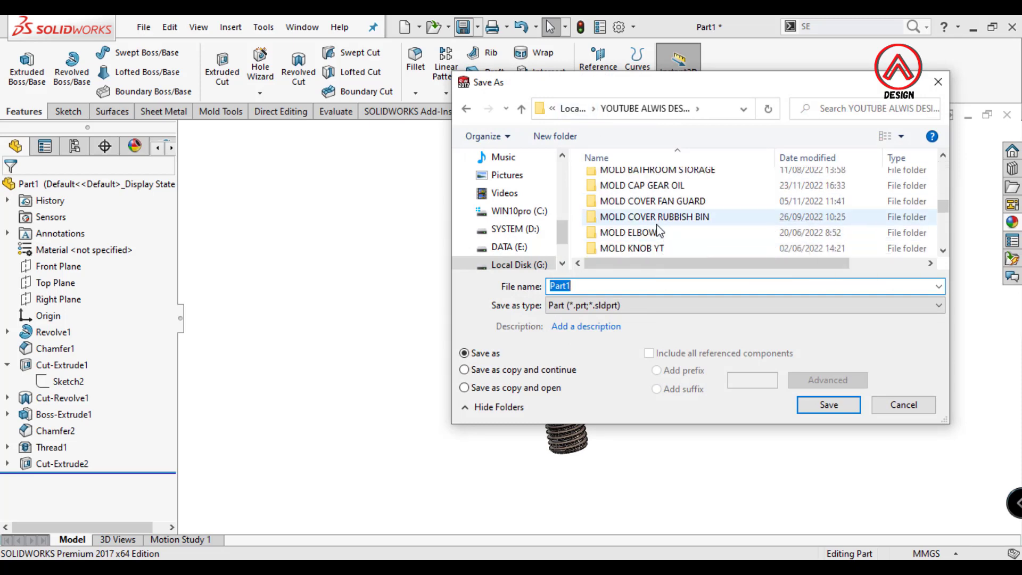
pyautogui.scroll(1, 650, 226)
pyautogui.doubleClick(643, 223)
pyautogui.doubleClick(639, 228)
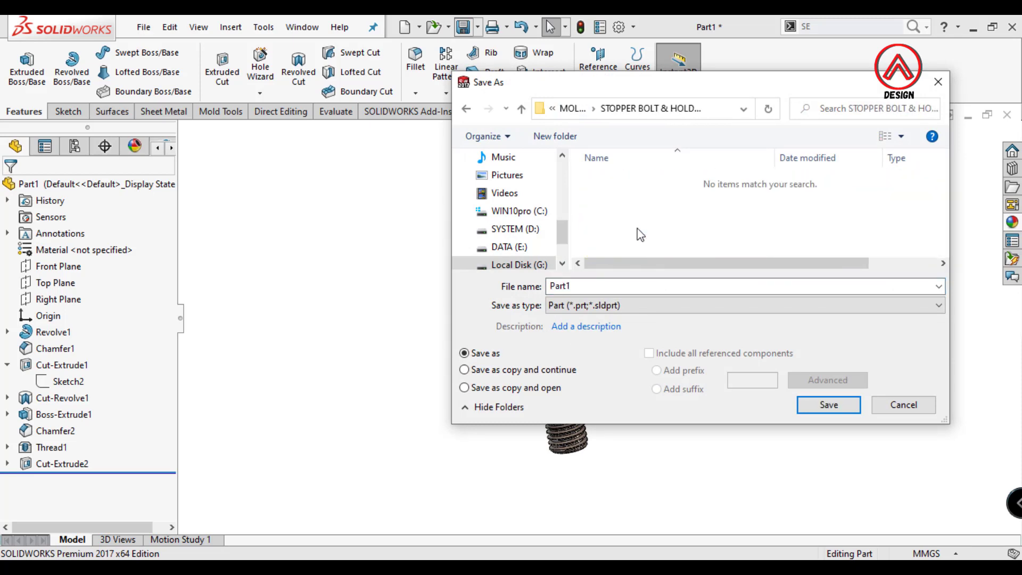
pyautogui.click(815, 404)
pyautogui.moveTo(583, 362); pyautogui.dragTo(554, 306, button='middle')
pyautogui.scroll(-3, 598, 257)
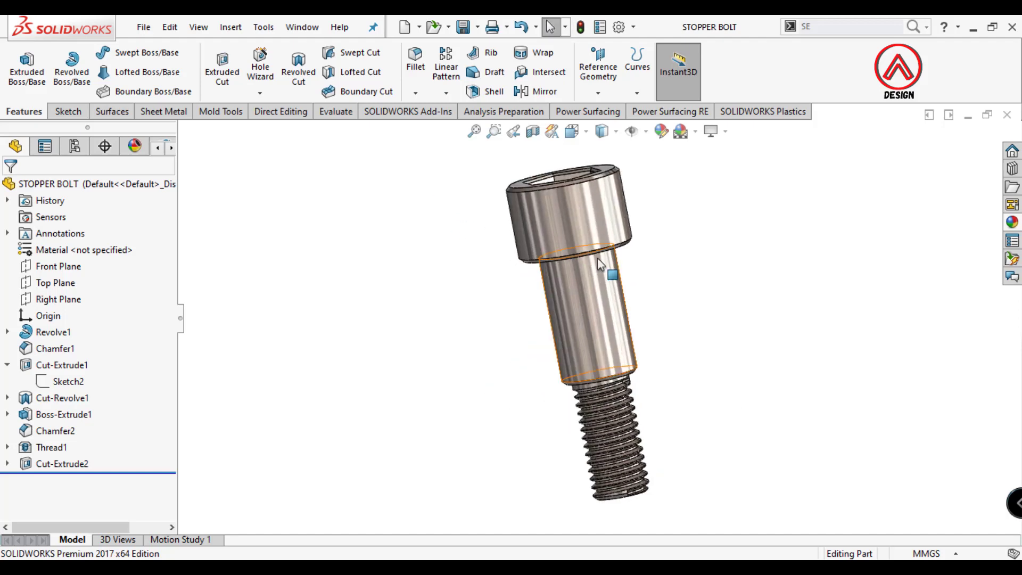
# - Create a new part document and apply the Plain White scene to its background
pyautogui.scroll(2, 586, 273)
pyautogui.scroll(2, 700, 302)
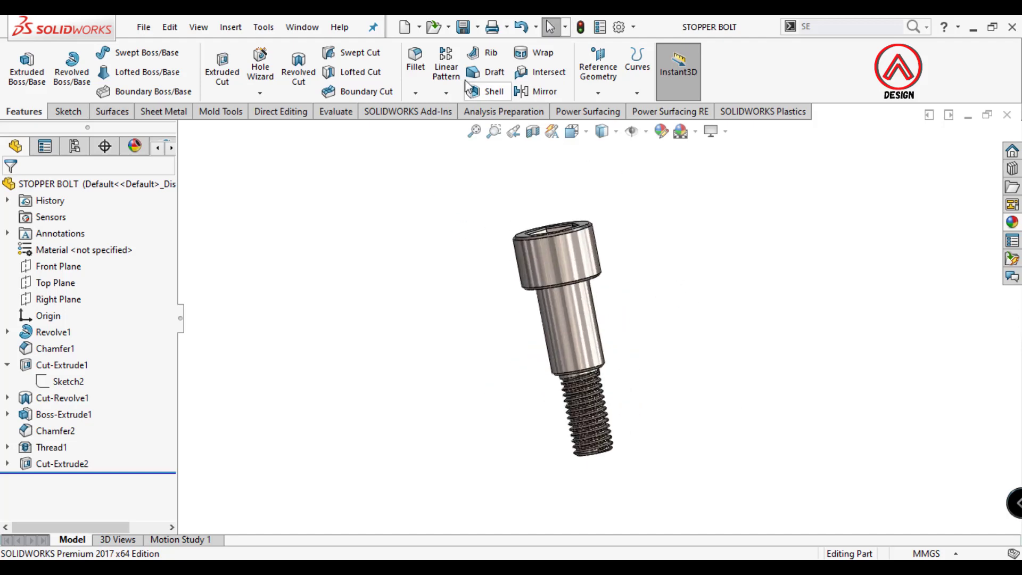
pyautogui.click(405, 27)
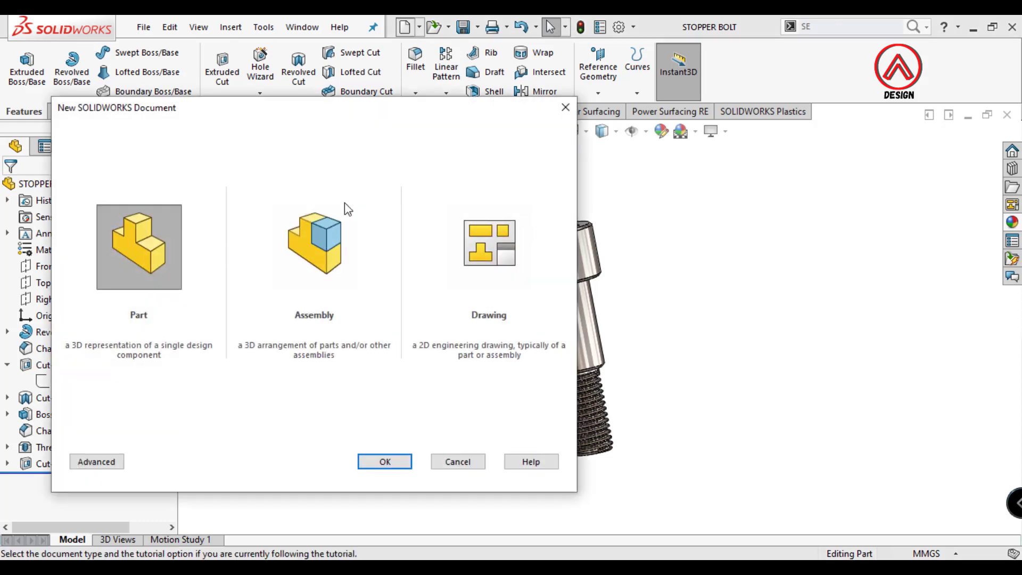
pyautogui.click(375, 464)
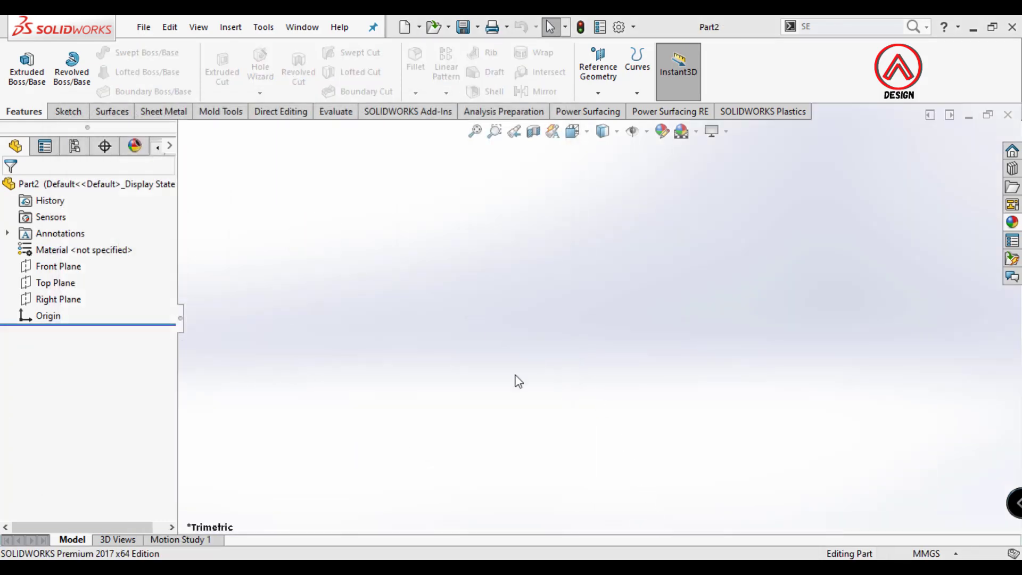
pyautogui.click(681, 133)
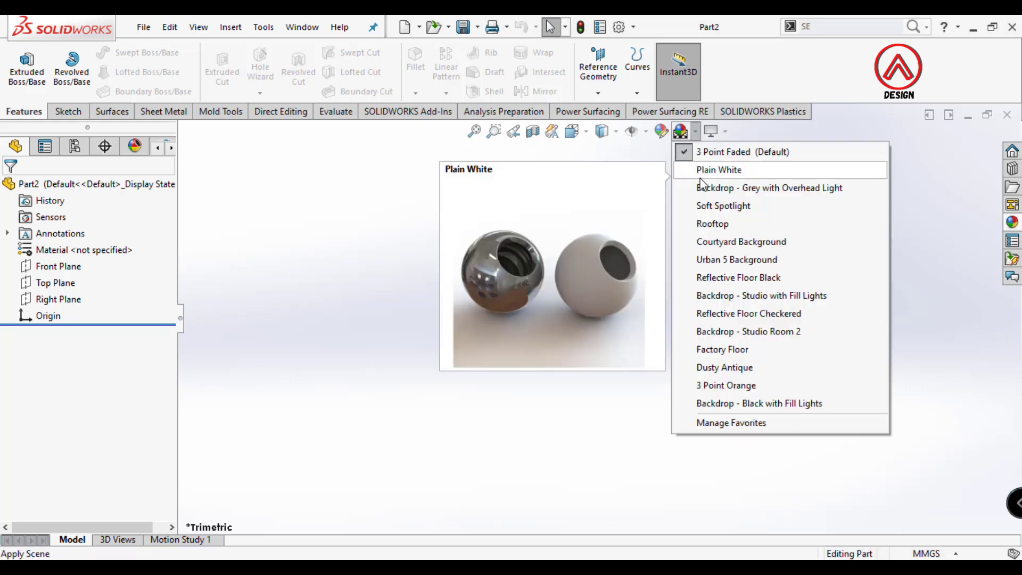
pyautogui.click(714, 169)
# - Start a sketch on the Front Plane and draw a vertical centerline upward from the origin
pyautogui.click(38, 268)
pyautogui.click(50, 243)
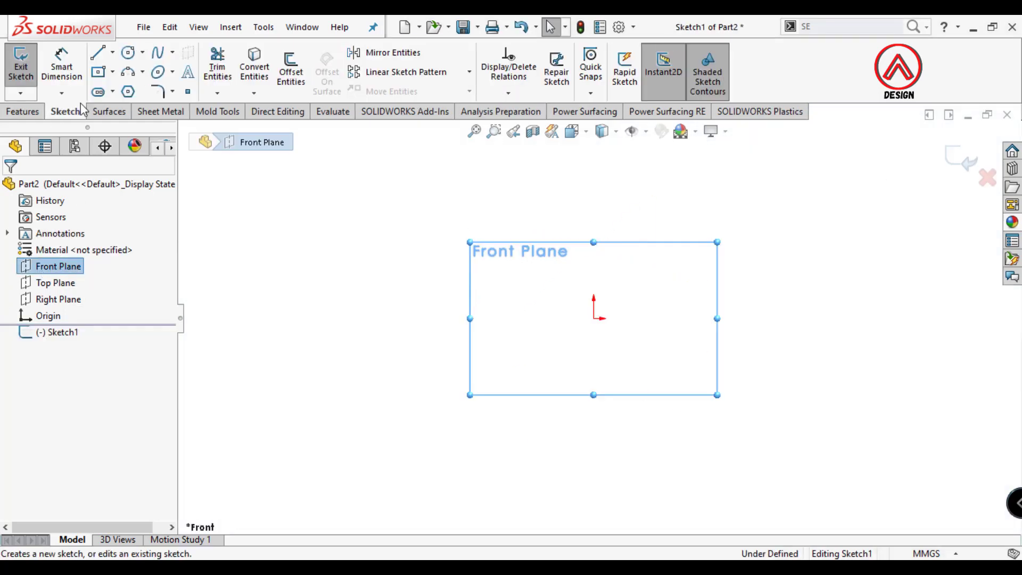
pyautogui.click(112, 52)
pyautogui.click(134, 88)
pyautogui.click(594, 318)
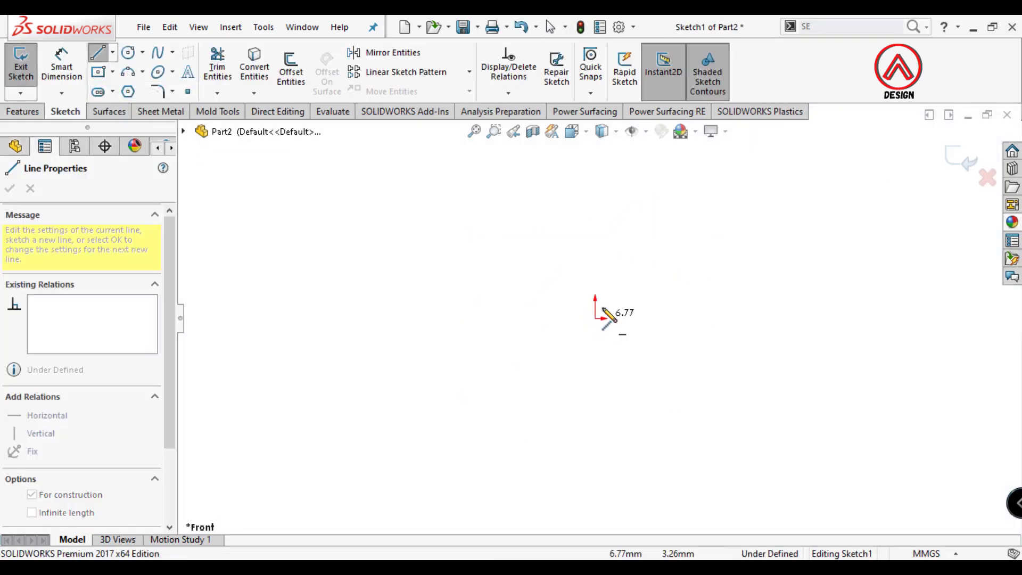
pyautogui.press('Escape')
pyautogui.scroll(3, 630, 260)
pyautogui.scroll(-5, 616, 279)
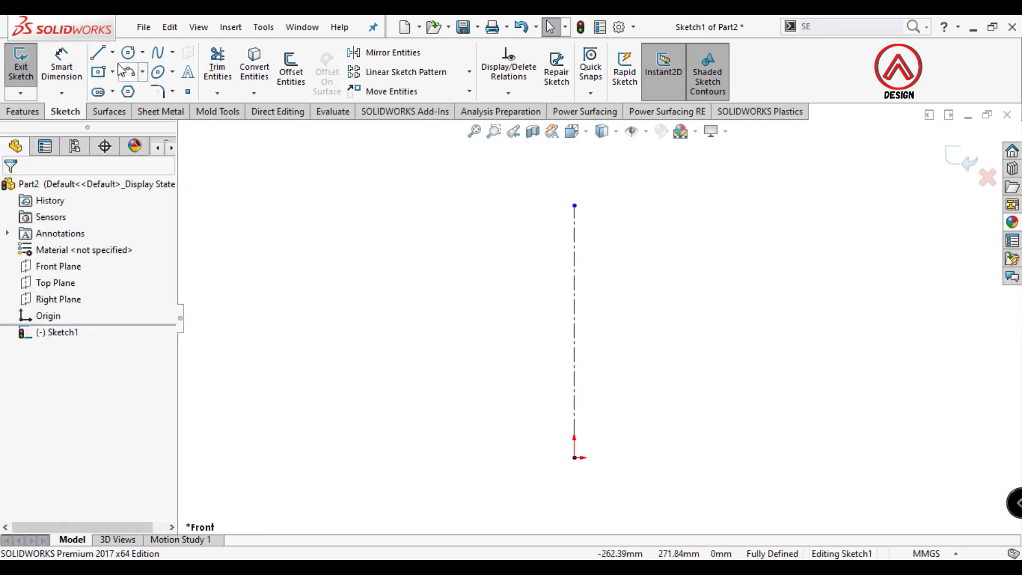
# - Sketch a closed stepped half-profile from the origin along the centerline, lower section about 55 mm wide and 116 mm high, with a step about 20 mm wide
pyautogui.click(99, 55)
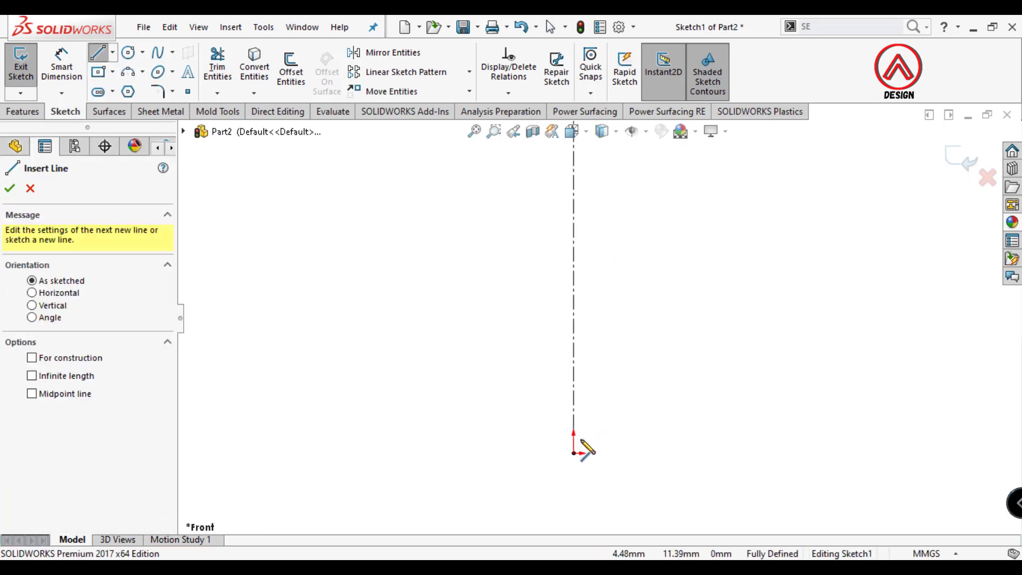
pyautogui.click(574, 454)
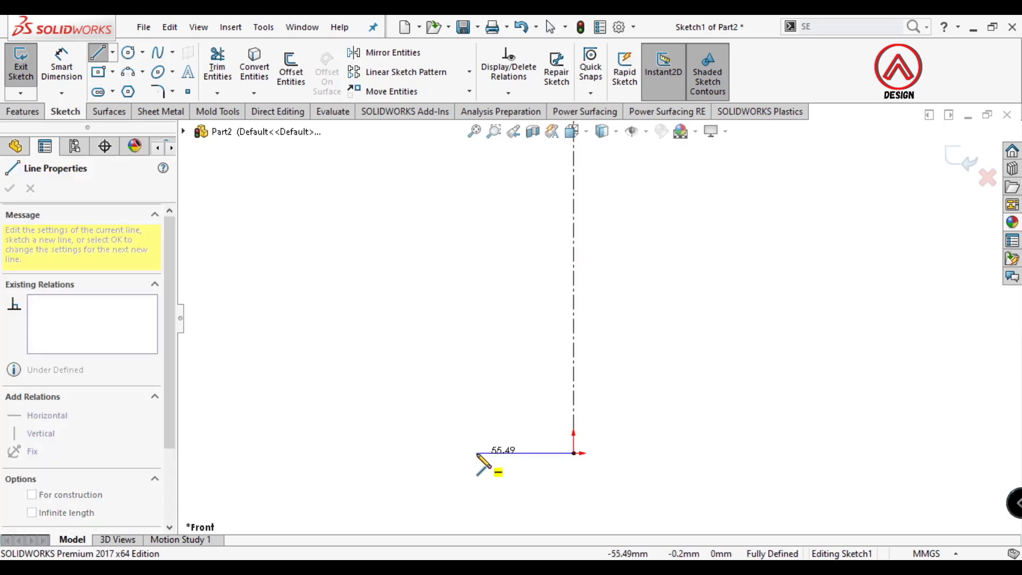
pyautogui.click(477, 453)
pyautogui.scroll(1, 520, 297)
pyautogui.click(538, 278)
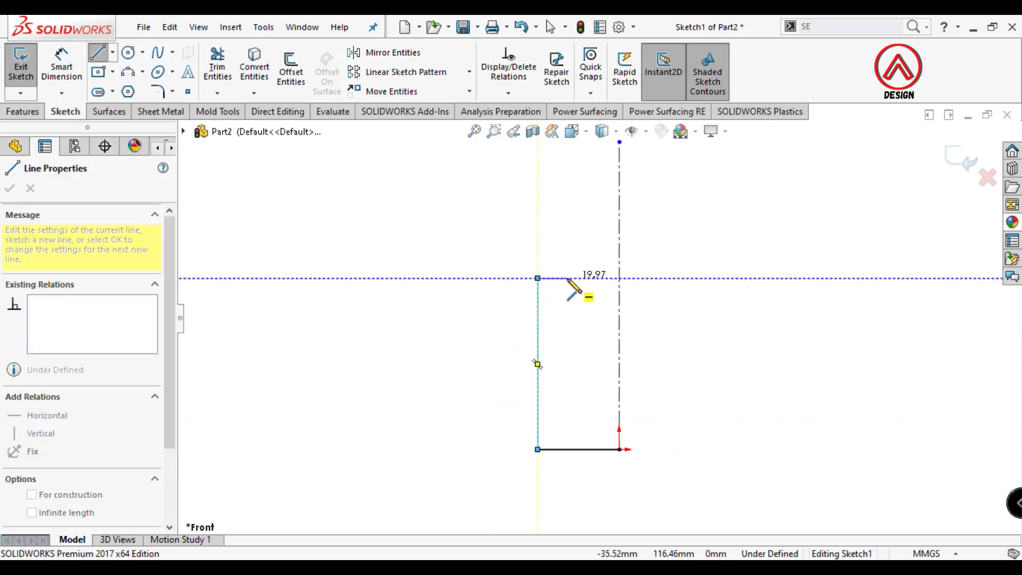
pyautogui.click(568, 278)
pyautogui.click(568, 193)
pyautogui.click(619, 193)
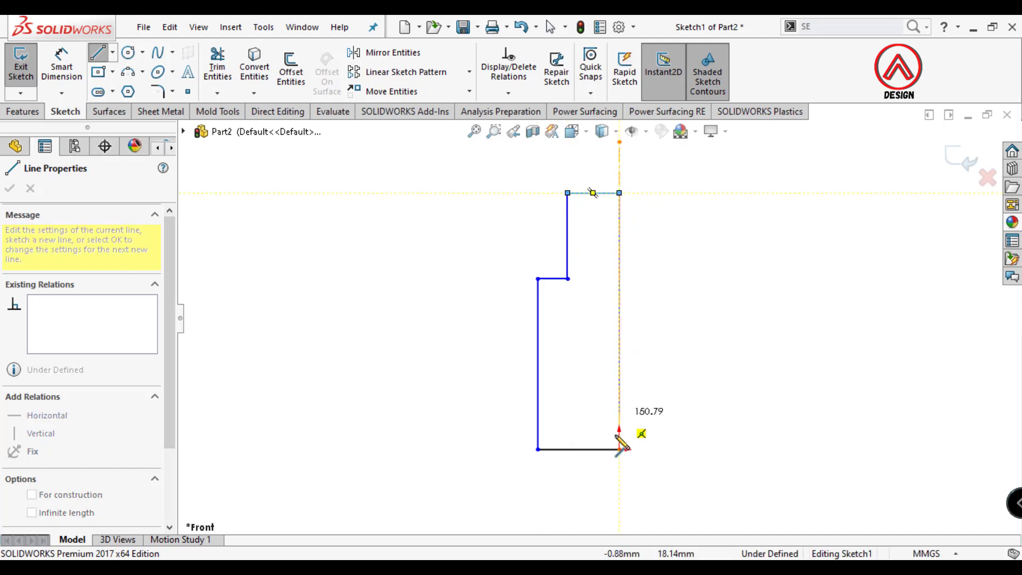
pyautogui.click(619, 449)
# - Dimension the lower section of the profile to a 20 mm diameter about the centerline and a height of 39 mm
pyautogui.click(62, 67)
pyautogui.click(538, 325)
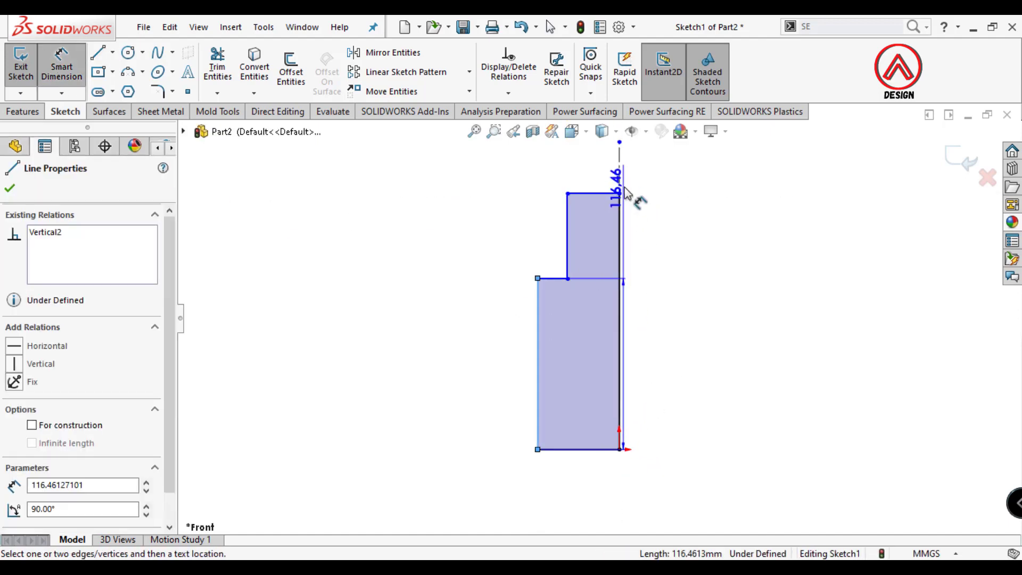
pyautogui.click(619, 175)
pyautogui.click(647, 493)
pyautogui.write('20')
pyautogui.press('Return')
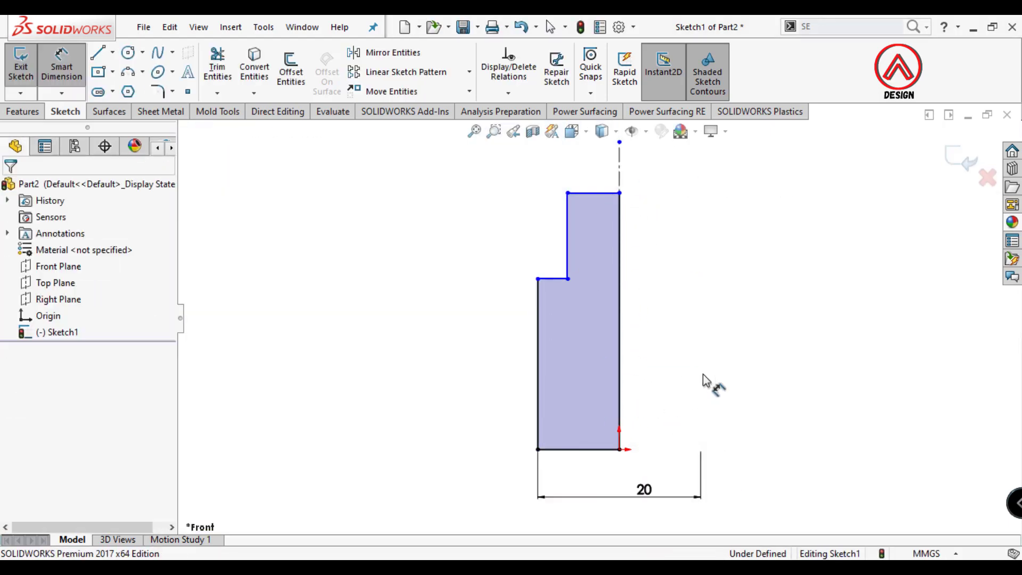
pyautogui.click(539, 369)
pyautogui.click(482, 374)
pyautogui.write('39')
pyautogui.press('Return')
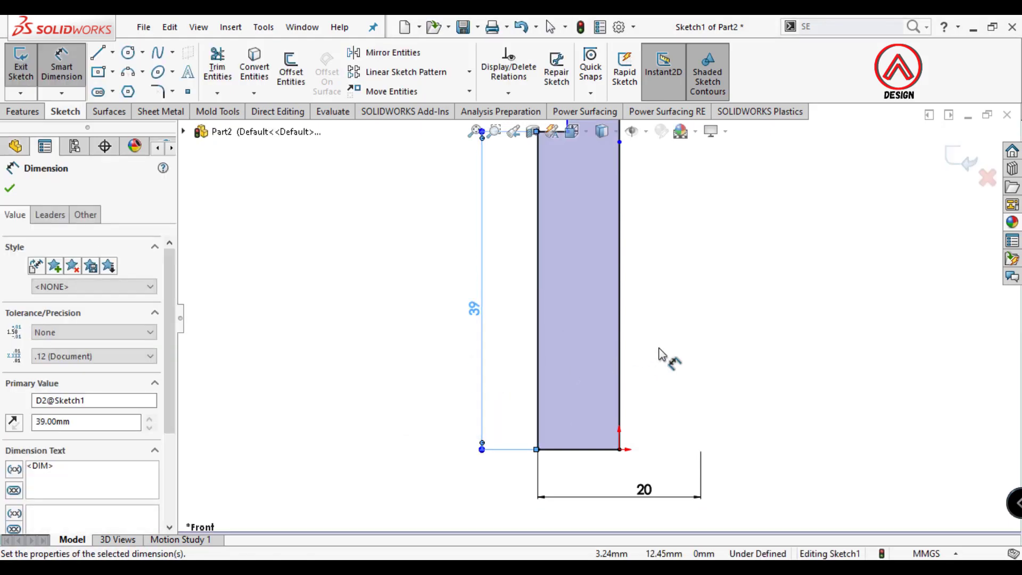
# - Move the centerline's upper endpoint to about 58 mm above the origin
pyautogui.click(658, 272)
pyautogui.scroll(-1, 646, 222)
pyautogui.press('Escape')
pyautogui.moveTo(599, 252); pyautogui.dragTo(599, 172)
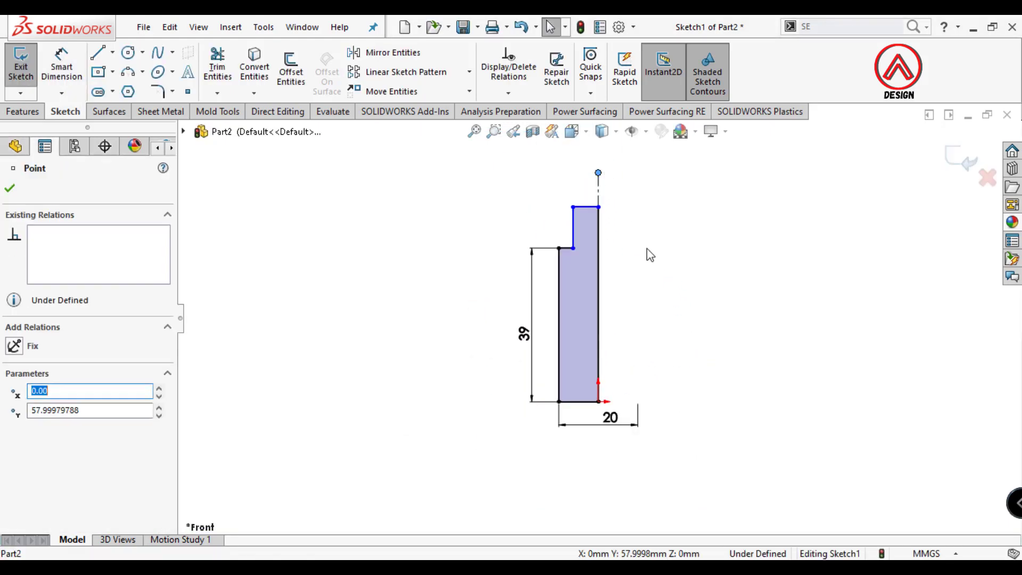
pyautogui.click(648, 251)
# - Dimension the narrow upper section to a 12 mm diameter about the centerline
pyautogui.click(62, 64)
pyautogui.scroll(-1, 555, 173)
pyautogui.click(599, 222)
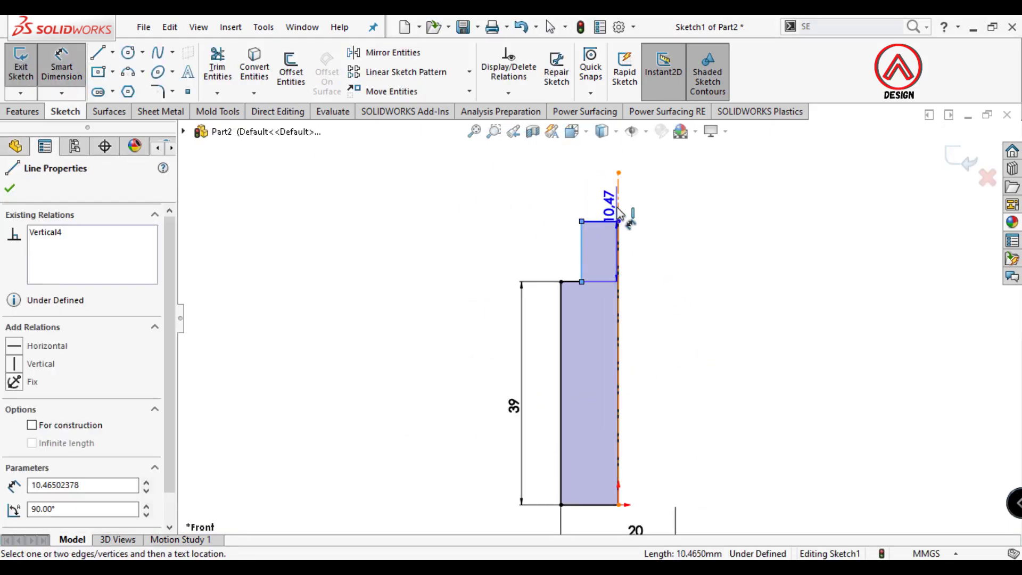
pyautogui.scroll(-2, 649, 222)
pyautogui.click(649, 224)
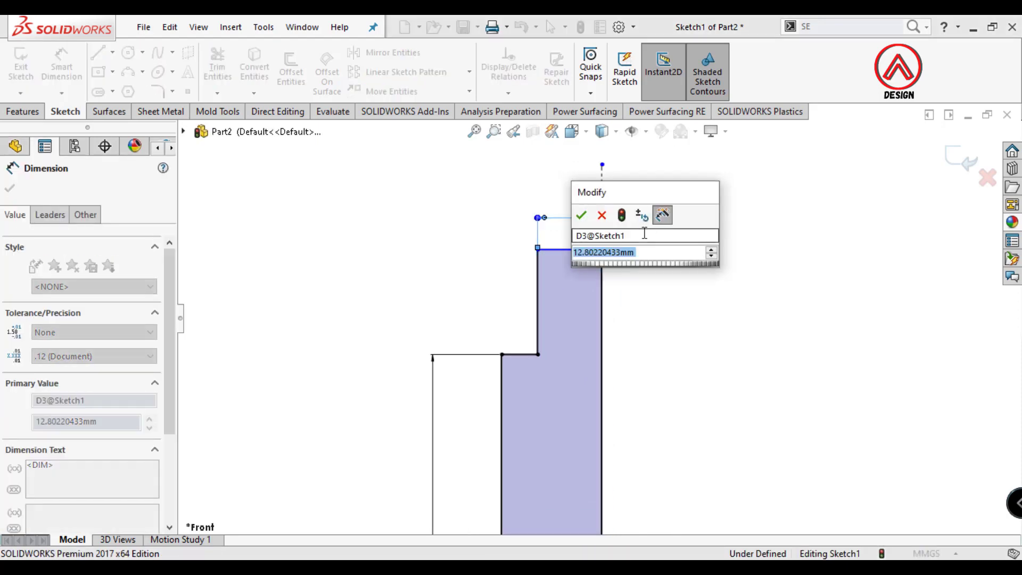
pyautogui.click(459, 228)
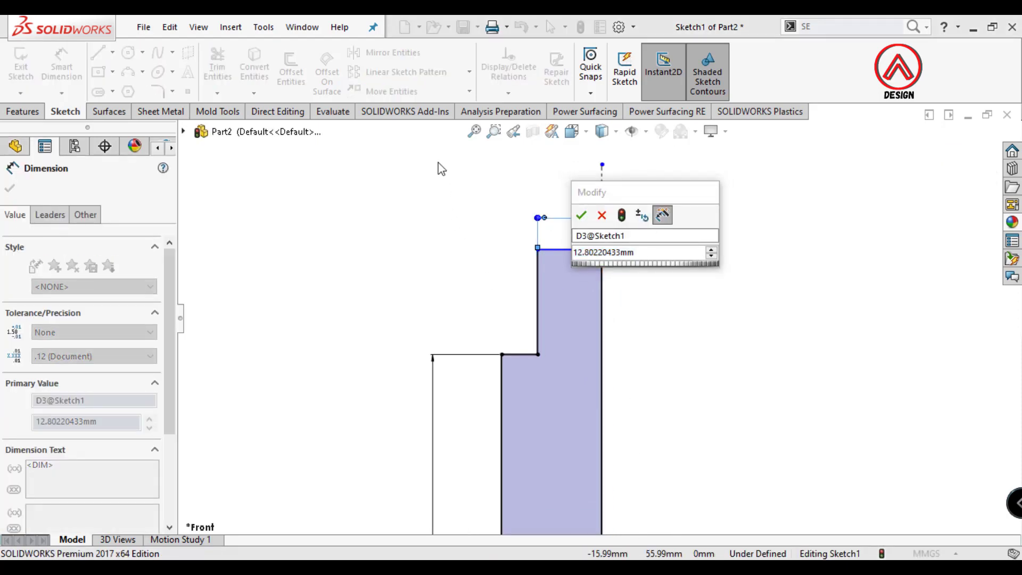
pyautogui.press('Escape')
pyautogui.scroll(-1, 692, 251)
pyautogui.click(634, 209)
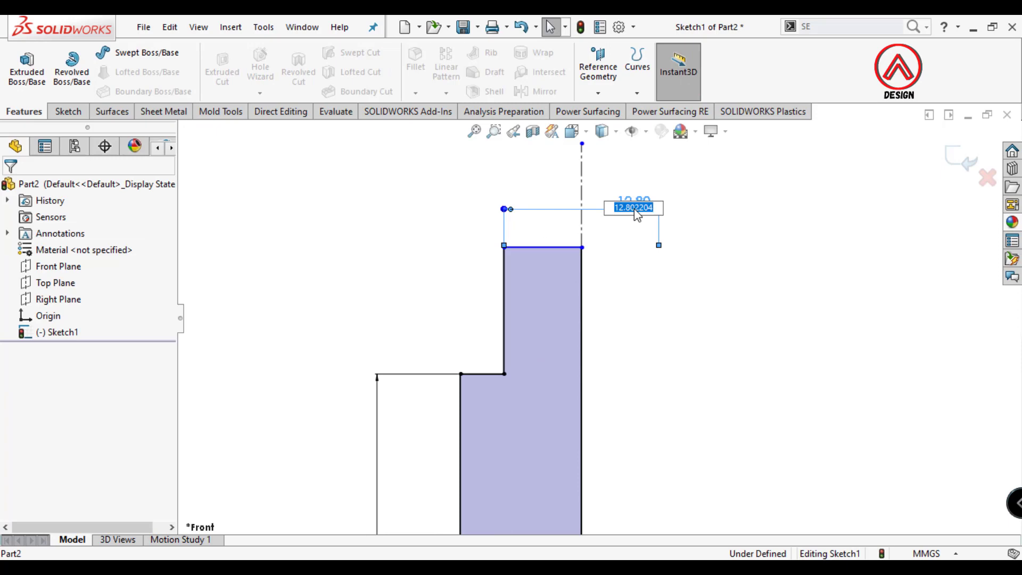
pyautogui.press('Return')
pyautogui.scroll(3, 598, 318)
pyautogui.press('Escape')
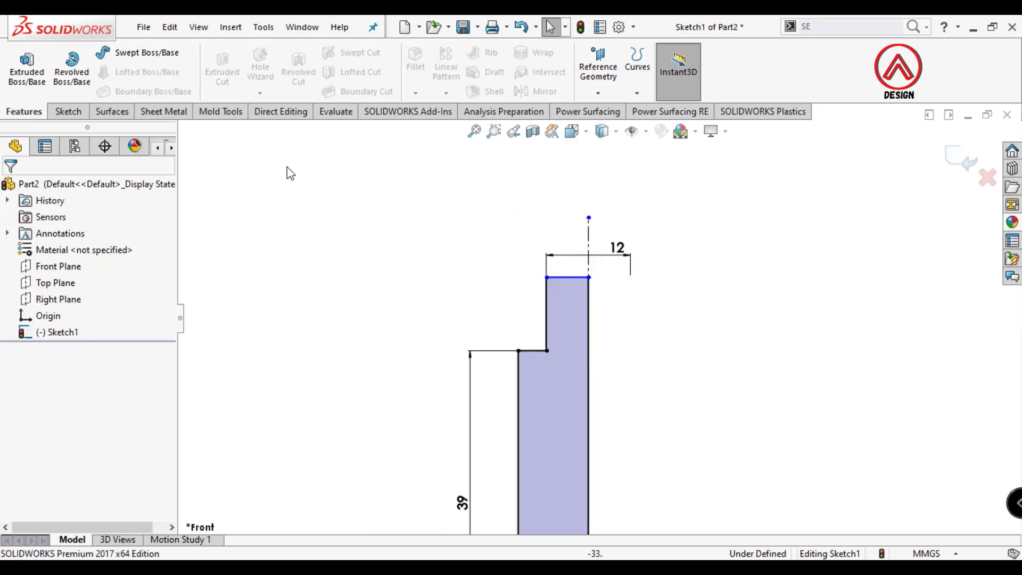
# - Dimension the height of the narrow upper section to 15 mm
pyautogui.click(68, 111)
pyautogui.click(62, 66)
pyautogui.click(547, 309)
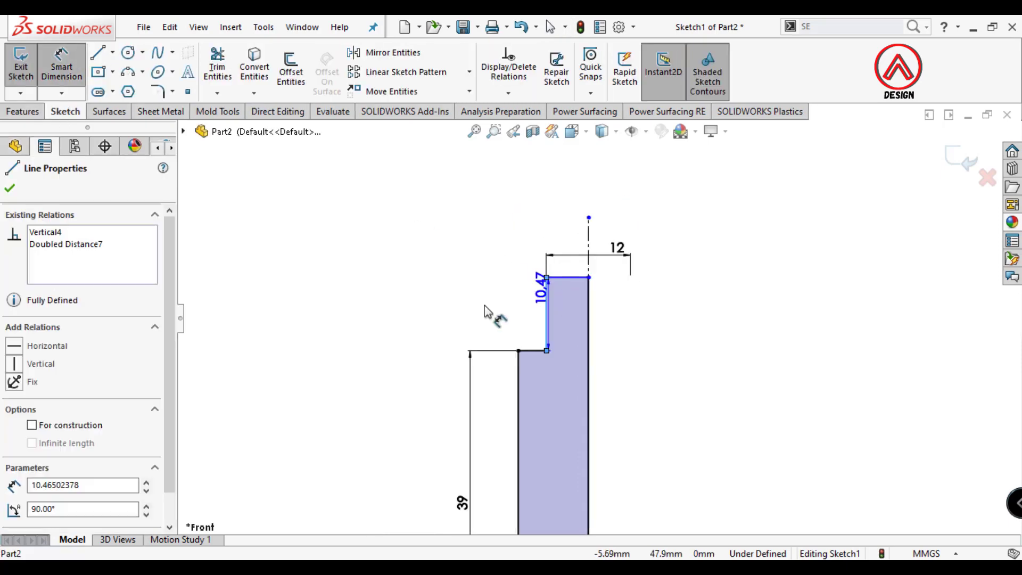
pyautogui.click(442, 320)
pyautogui.write('15')
pyautogui.press('Return')
pyautogui.scroll(3, 662, 319)
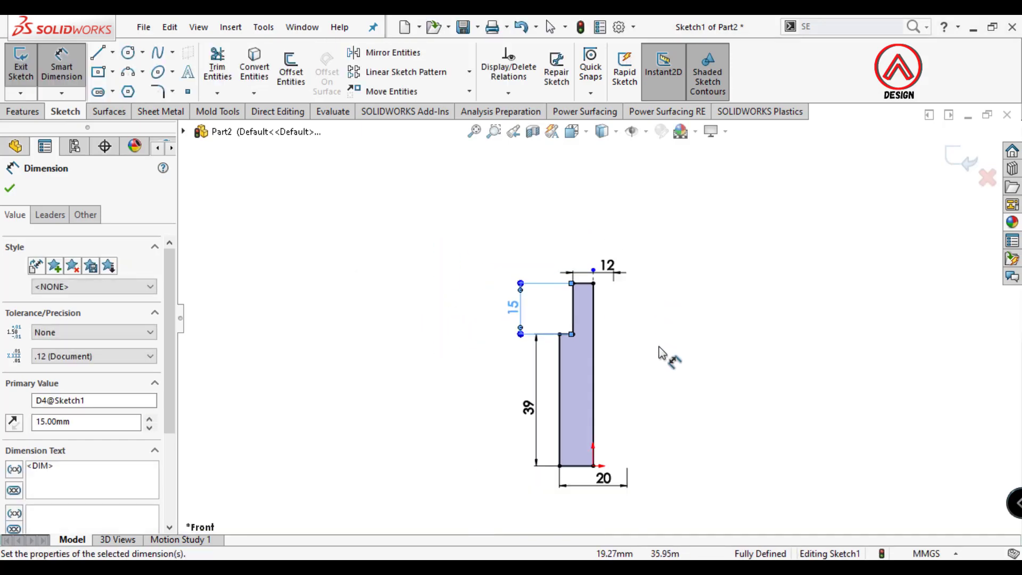
# - Revolve the stepped profile about the centerline into a solid shaft
pyautogui.click(22, 112)
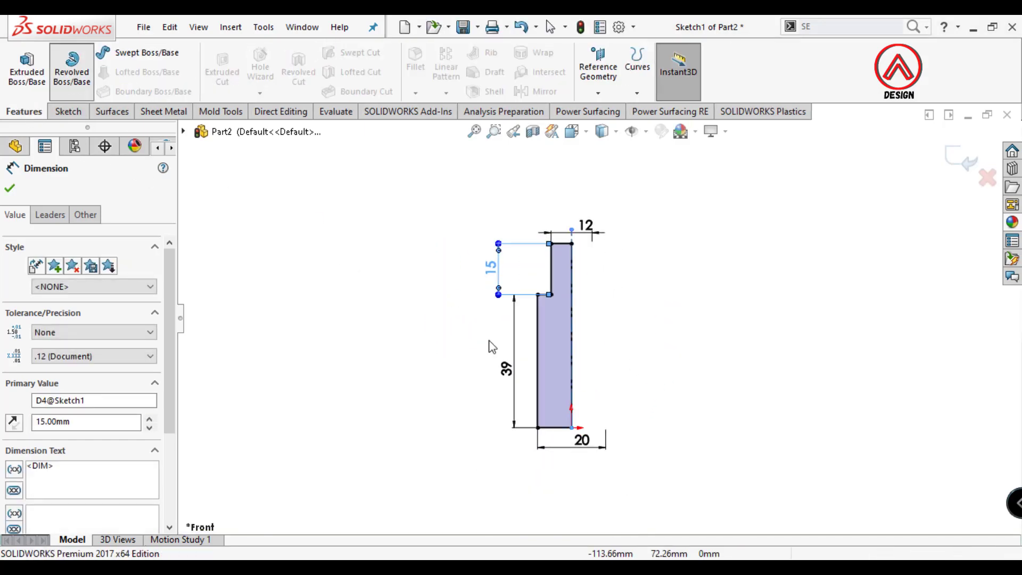
pyautogui.click(72, 72)
pyautogui.click(9, 189)
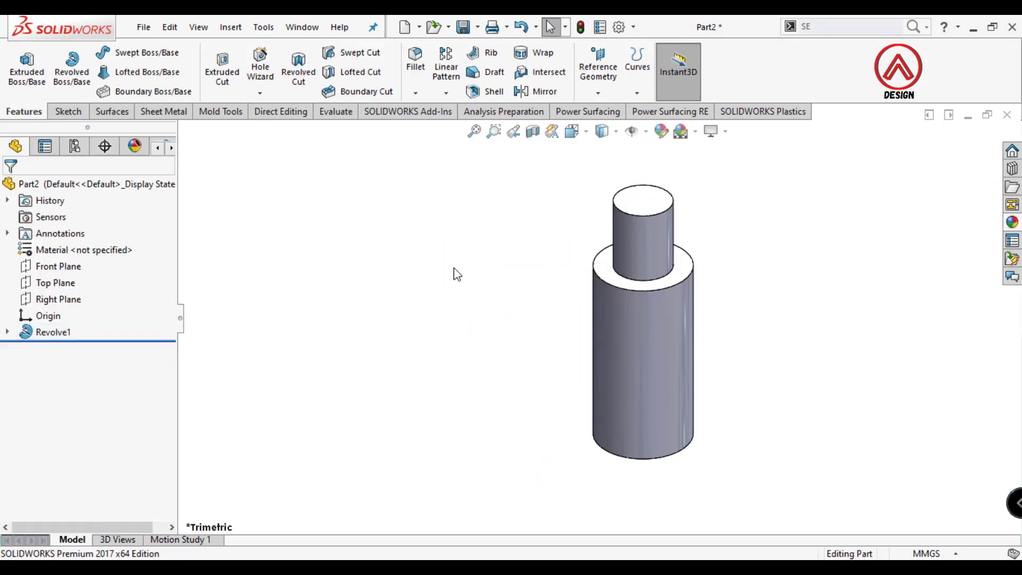
# - Chamfer the narrow section's top edge and both end edges of the wide cylinder by 0.5 mm at 45 degrees
pyautogui.click(415, 93)
pyautogui.click(440, 128)
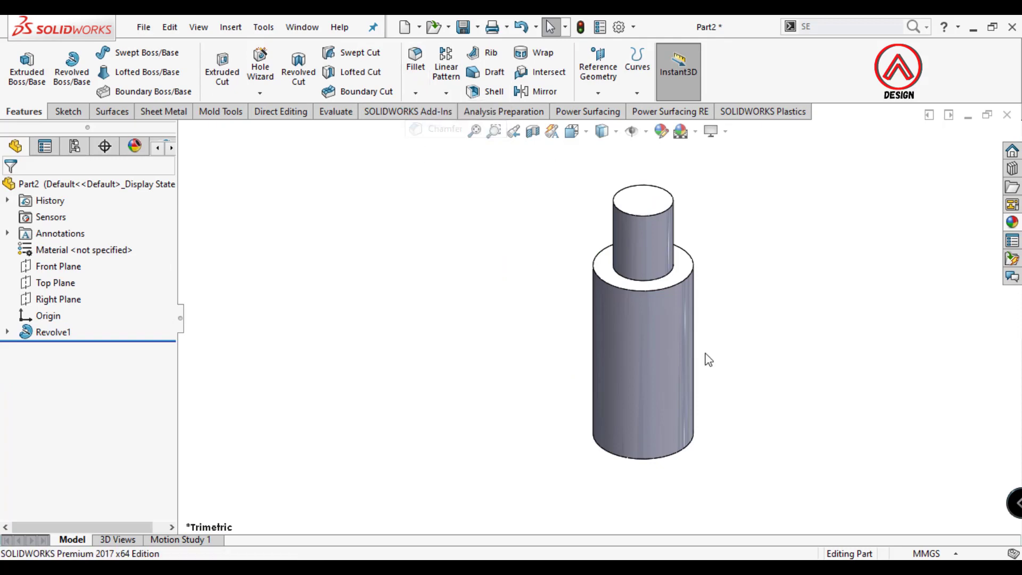
pyautogui.click(658, 214)
pyautogui.click(691, 303)
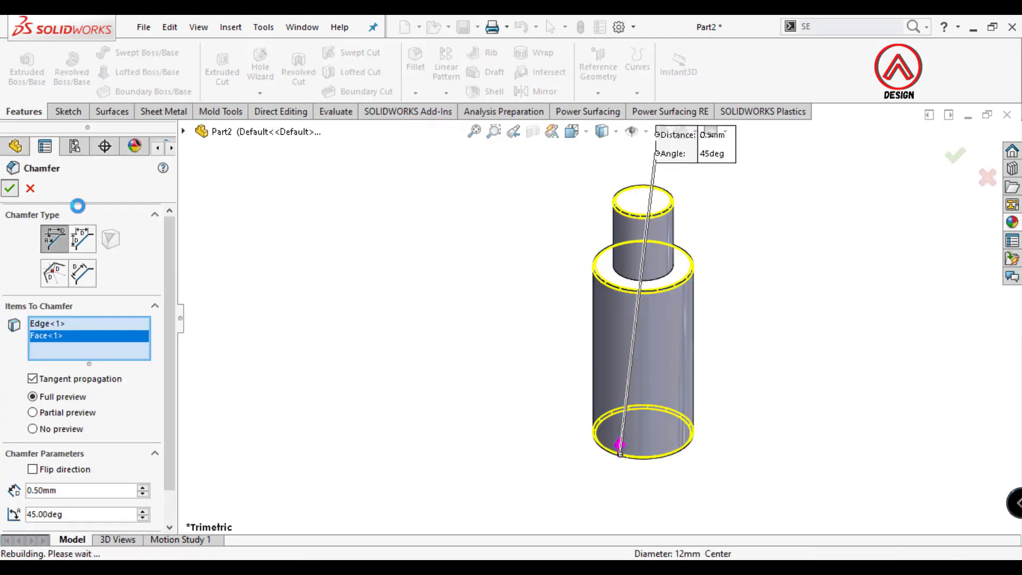
# - Start a thread from the top edge of the narrow section, with a 1 mm start offset reversed to lie beyond the end
pyautogui.scroll(-2, 736, 199)
pyautogui.moveTo(584, 294); pyautogui.dragTo(612, 159, button='middle')
pyautogui.click(263, 95)
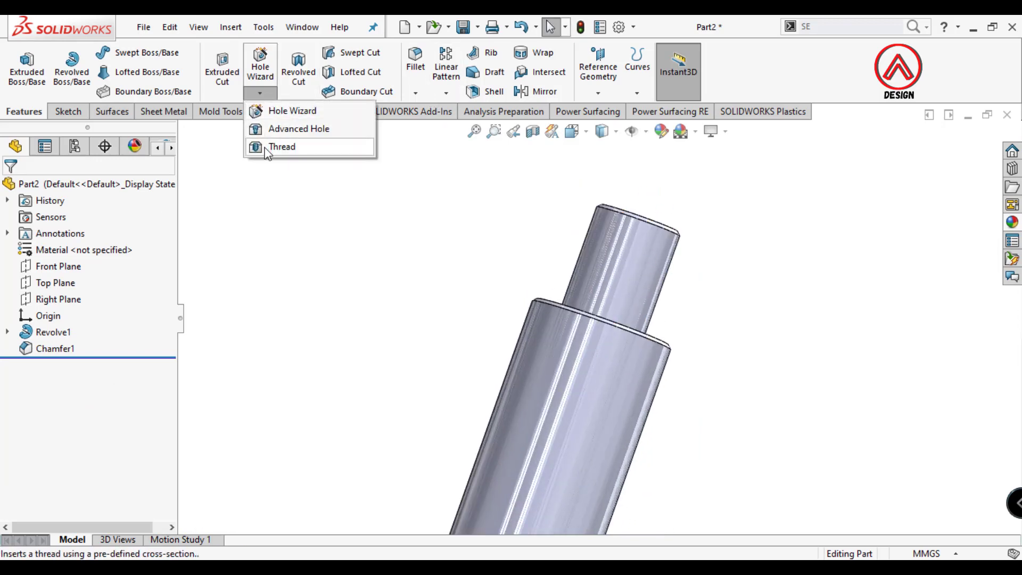
pyautogui.click(277, 146)
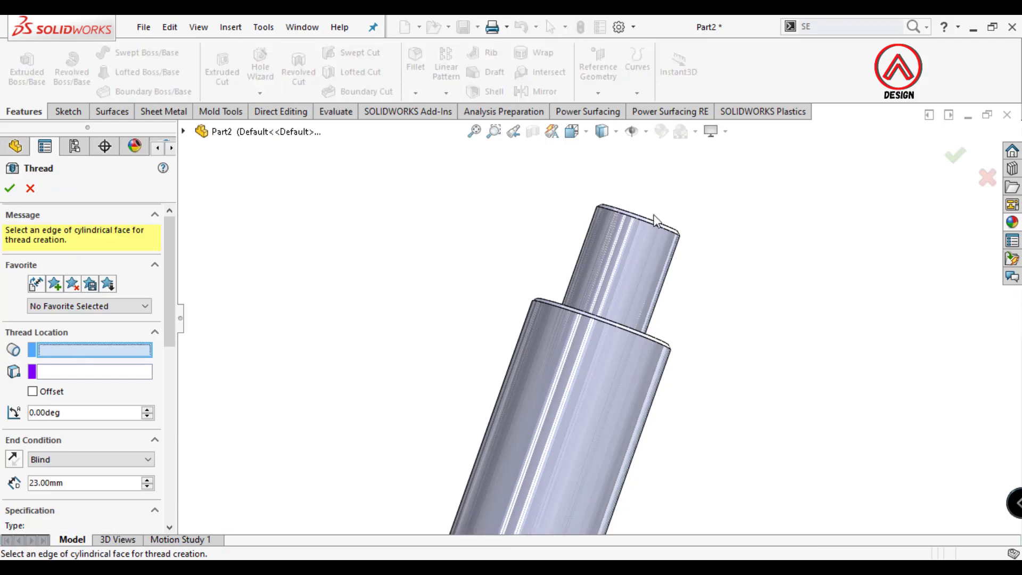
pyautogui.click(636, 223)
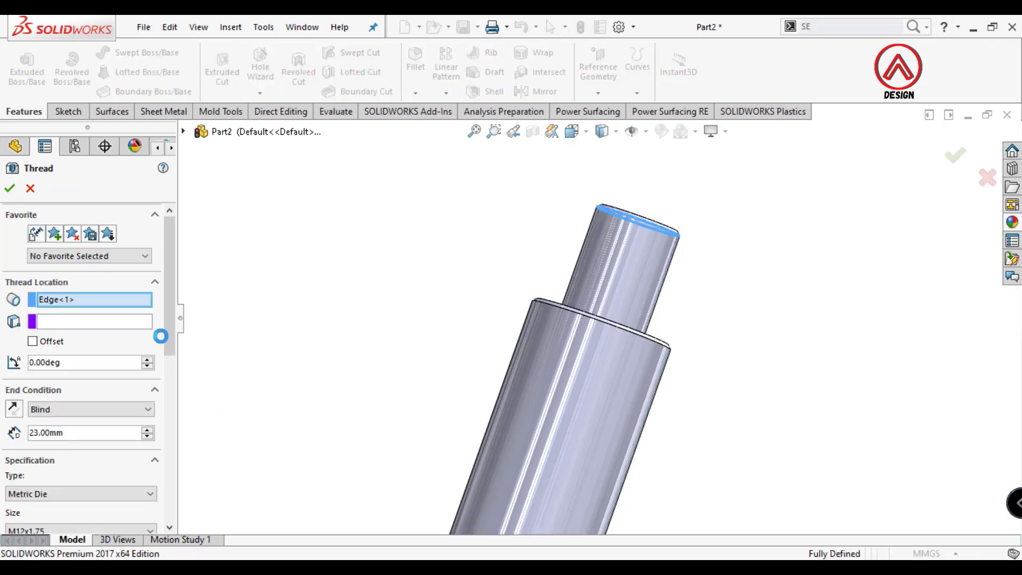
pyautogui.click(42, 342)
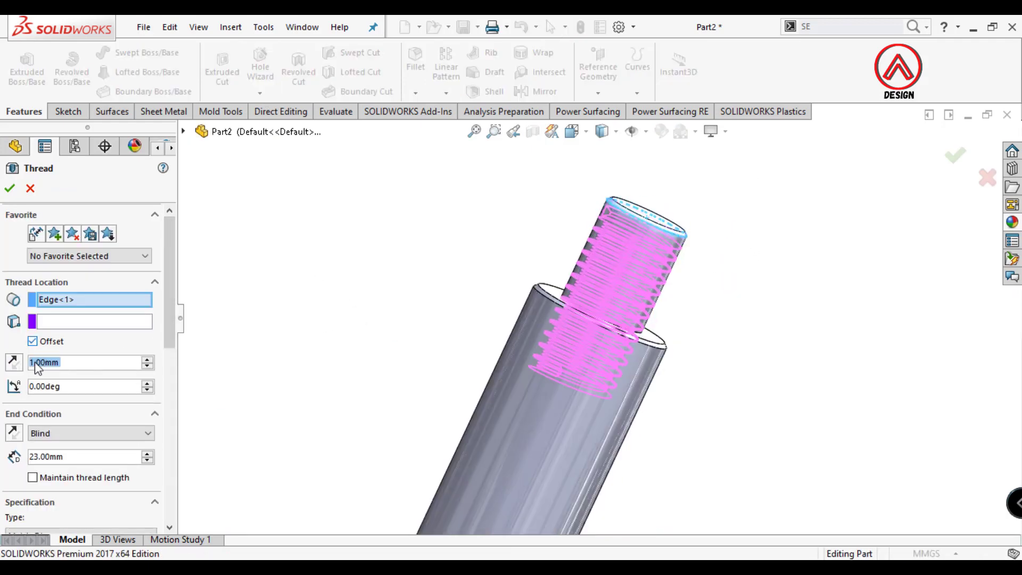
pyautogui.click(14, 364)
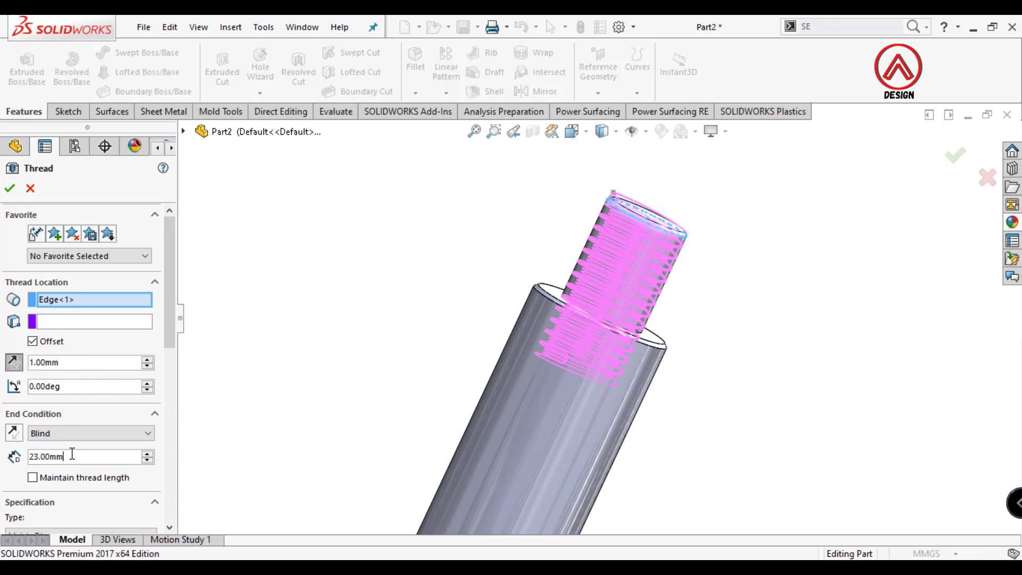
# - Set the thread to a blind depth of 13 mm and Metric Die size M12x1.75, and create it as a cut thread
pyautogui.write('14')
pyautogui.press('Return')
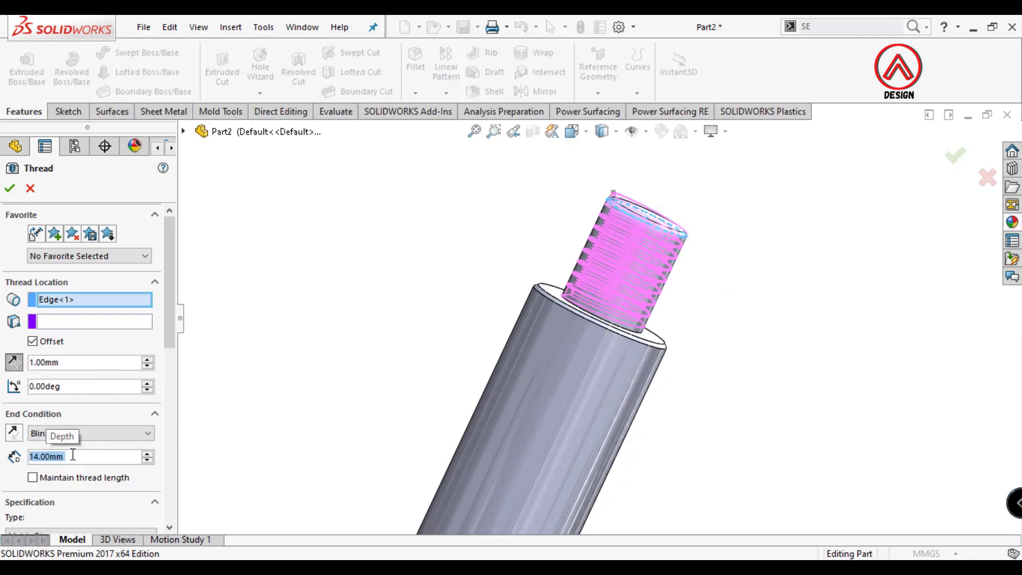
pyautogui.write('13')
pyautogui.press('Return')
pyautogui.moveTo(168, 323); pyautogui.dragTo(166, 395)
pyautogui.click(56, 390)
pyautogui.click(56, 389)
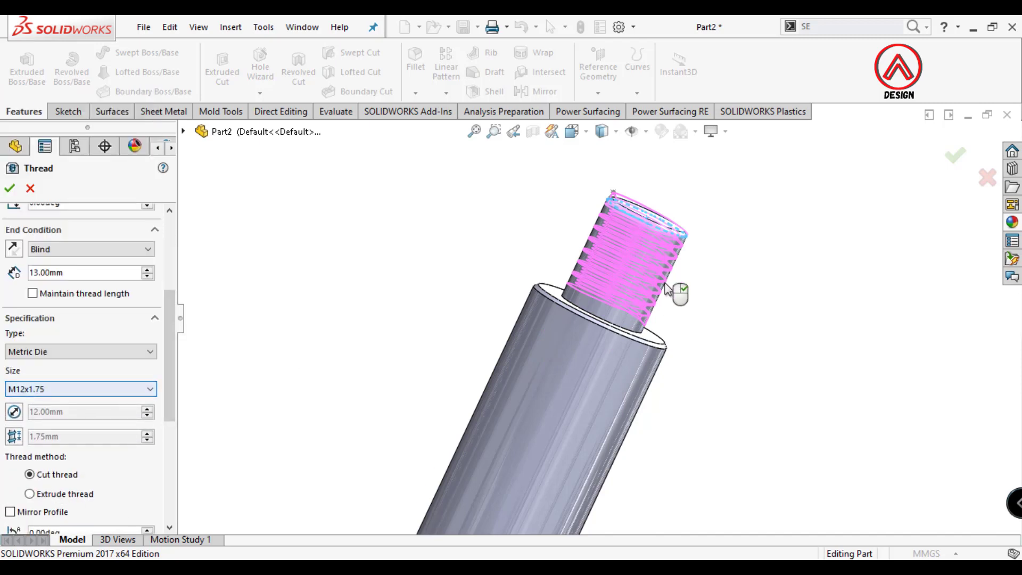
pyautogui.moveTo(665, 287); pyautogui.dragTo(578, 231, button='middle')
pyautogui.click(10, 190)
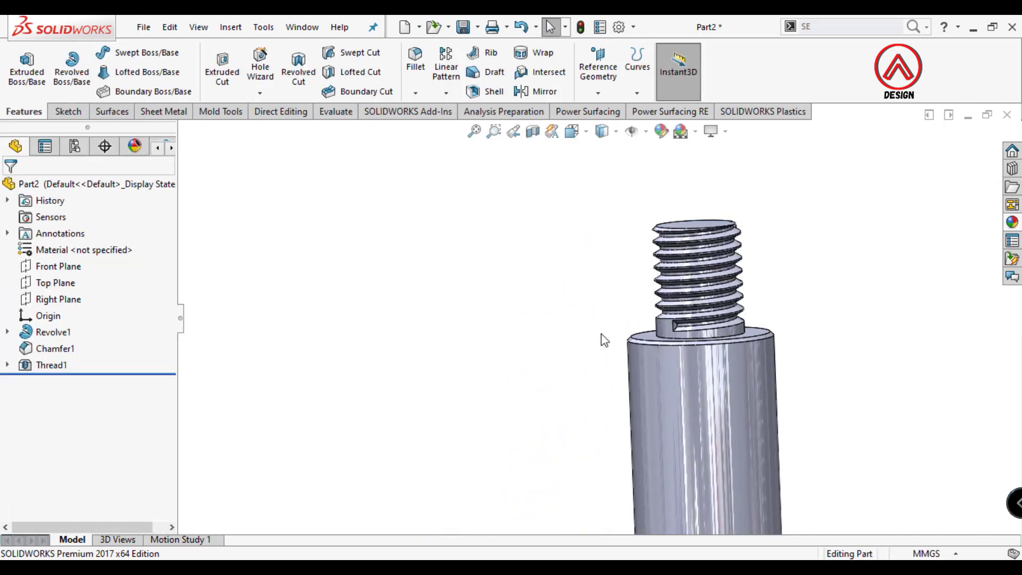
# - Convert the flat end face of the thread groove into a sketch and extrude-cut it out through the narrow section's side
pyautogui.scroll(-6, 567, 321)
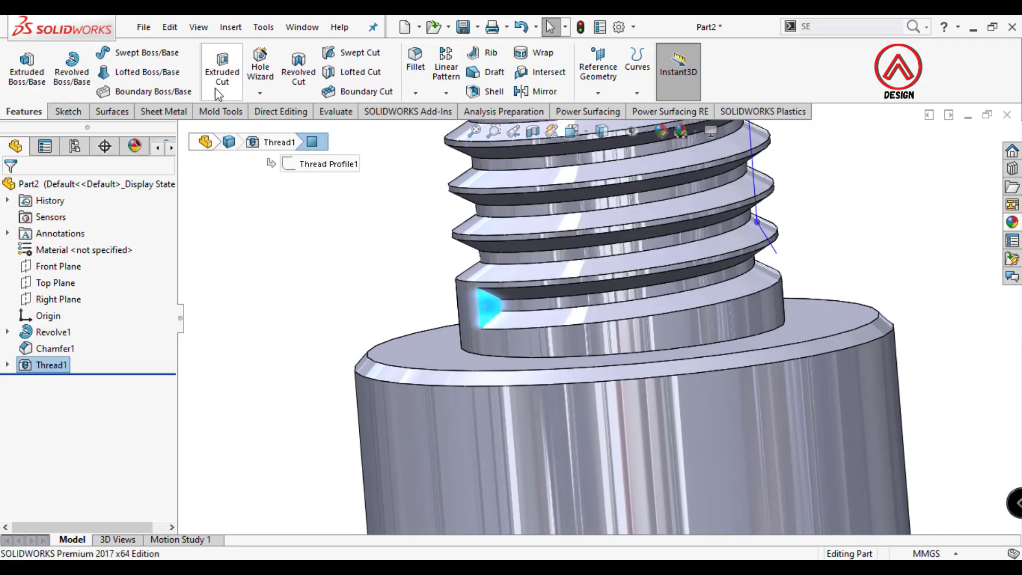
pyautogui.click(68, 112)
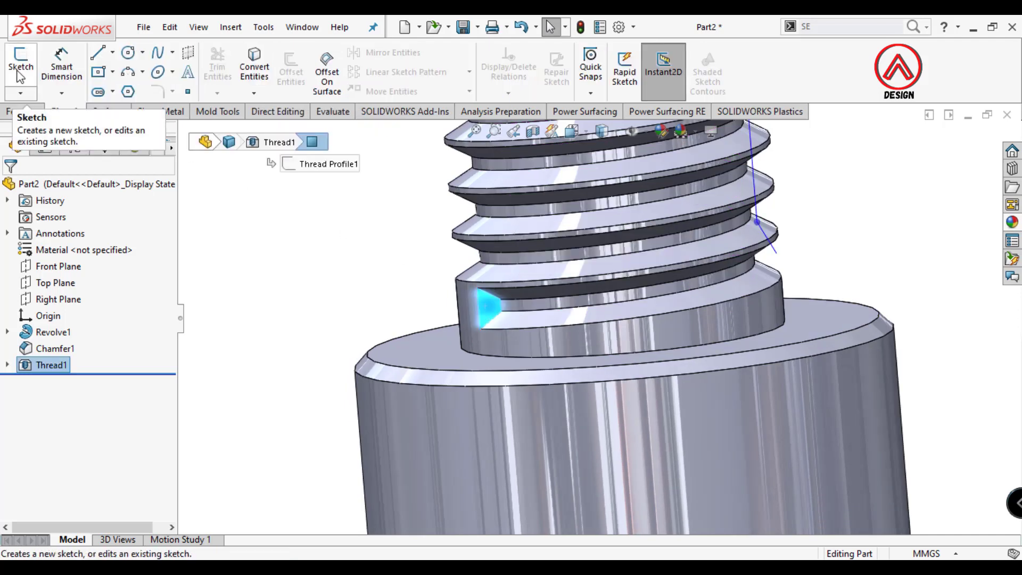
pyautogui.click(20, 69)
pyautogui.click(254, 70)
pyautogui.click(24, 111)
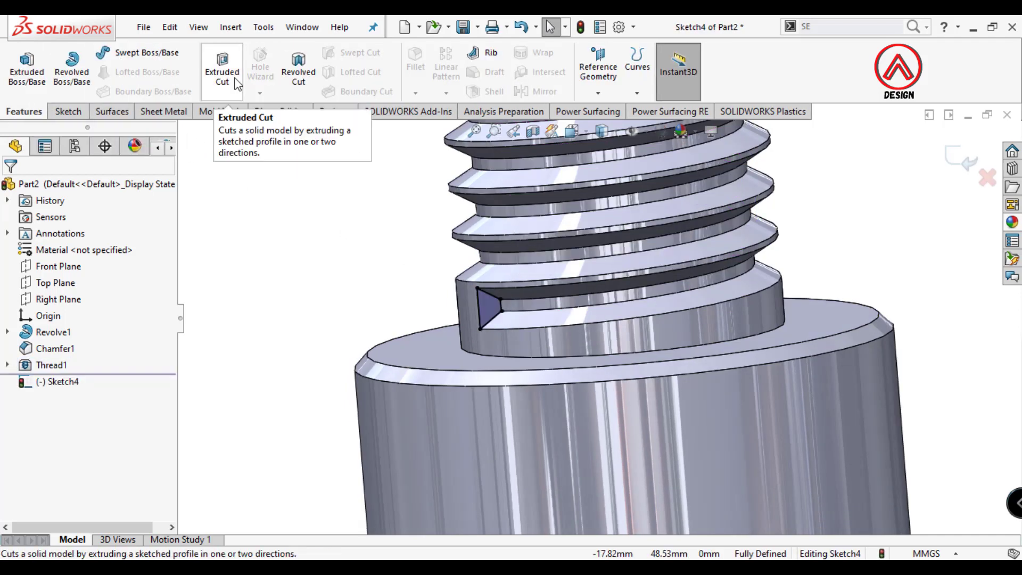
pyautogui.click(237, 84)
pyautogui.press('Return')
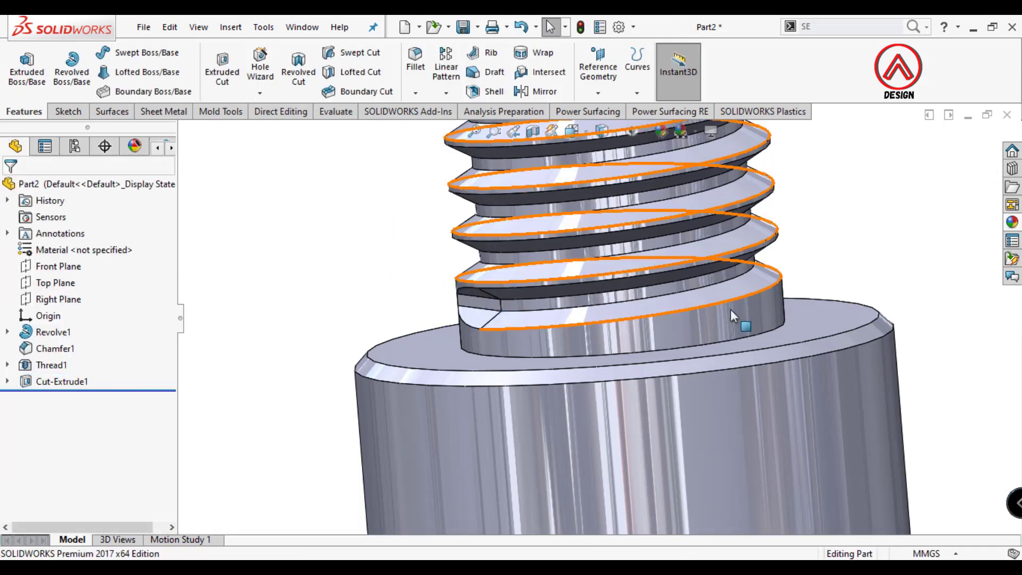
# - In a front view, start a sketch on the Front Plane and draw a vertical centerline up from the origin
pyautogui.scroll(5, 730, 311)
pyautogui.moveTo(731, 311); pyautogui.dragTo(571, 156, button='middle')
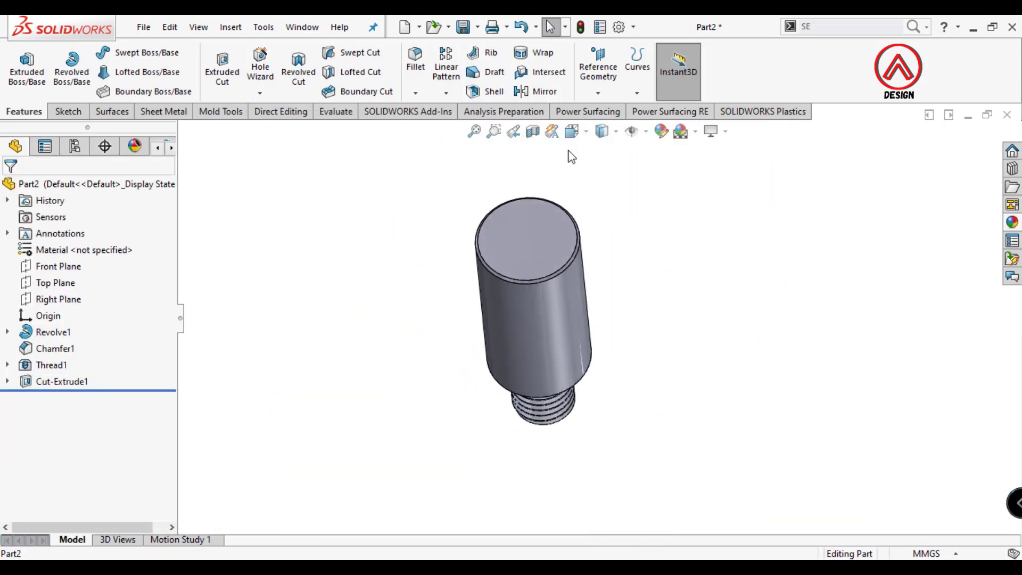
pyautogui.click(572, 131)
pyautogui.click(592, 210)
pyautogui.click(59, 266)
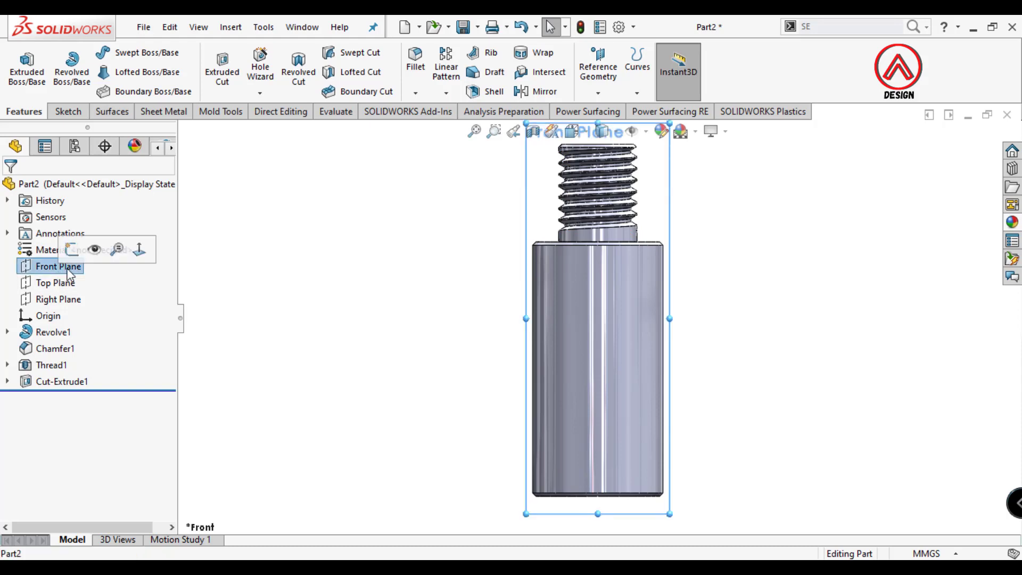
pyautogui.click(72, 250)
pyautogui.click(112, 52)
pyautogui.click(136, 87)
pyautogui.scroll(2, 602, 298)
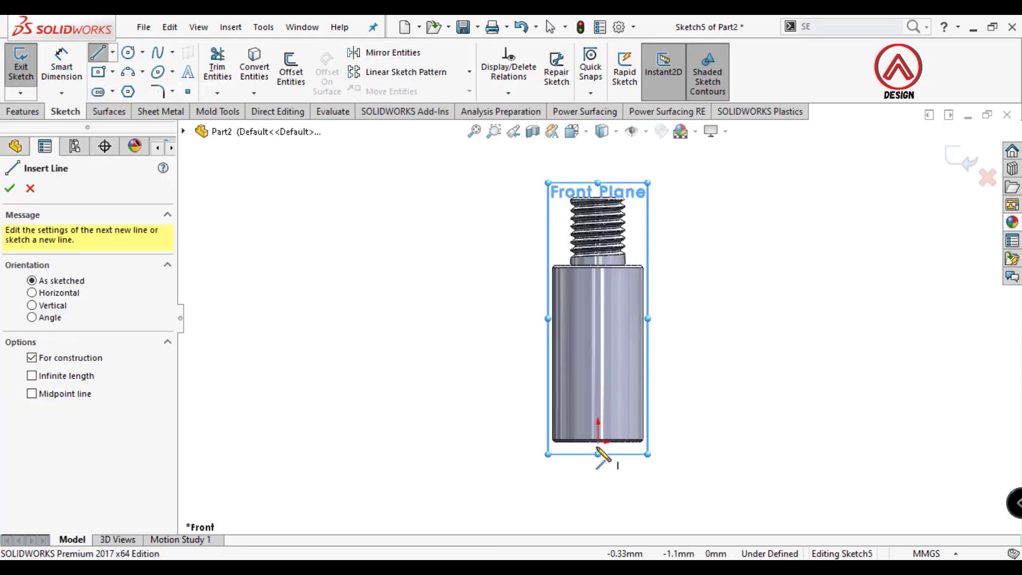
pyautogui.click(600, 441)
pyautogui.click(604, 323)
pyautogui.press('Escape')
# - Sketch a corner rectangle about 15 mm high overlapping the left side of the wide cylinder
pyautogui.click(97, 71)
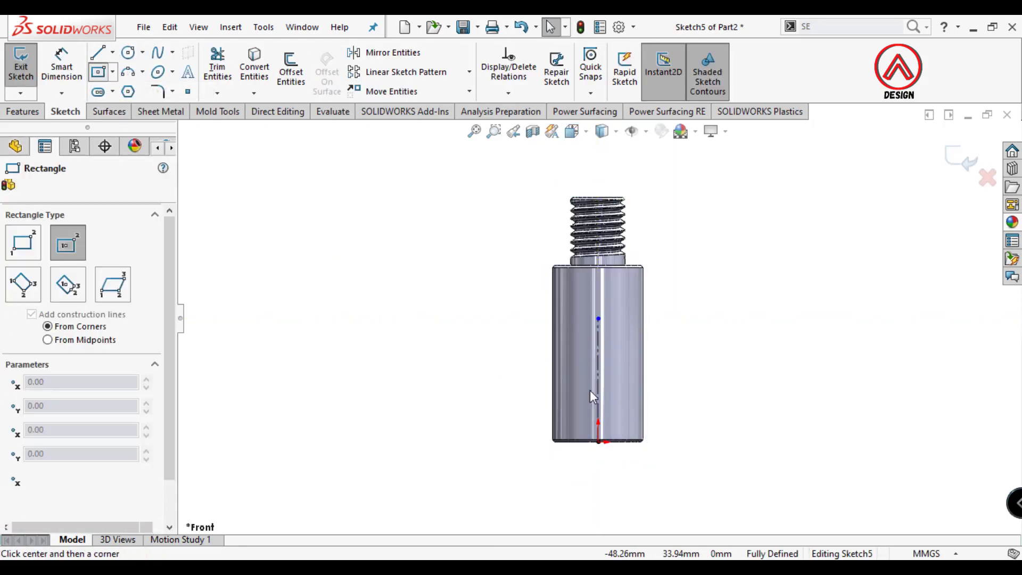
pyautogui.scroll(2, 599, 411)
pyautogui.click(505, 309)
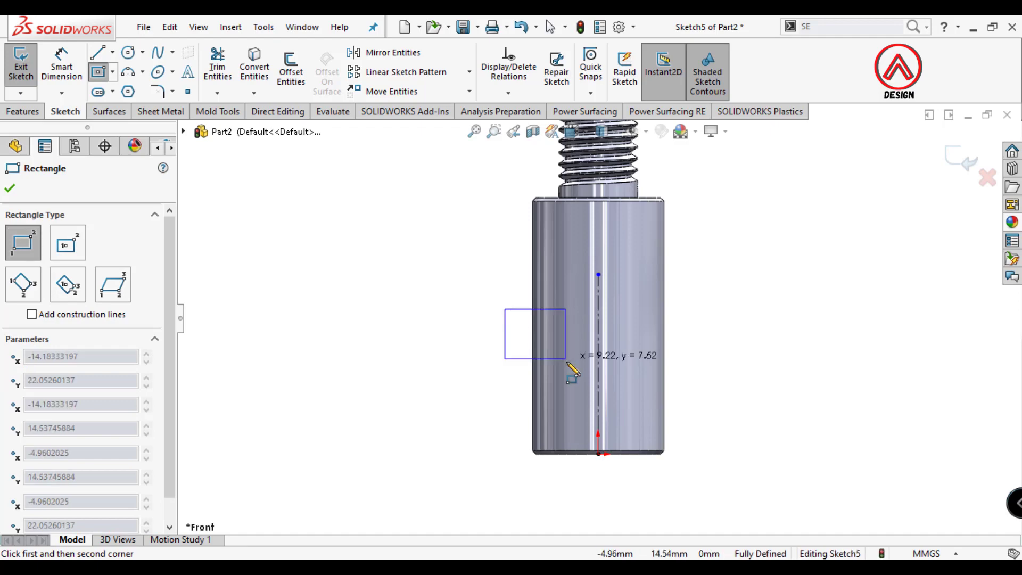
pyautogui.click(549, 411)
# - Mirror the rectangle about the vertical centerline to the cylinder's other side
pyautogui.click(386, 52)
pyautogui.click(132, 388)
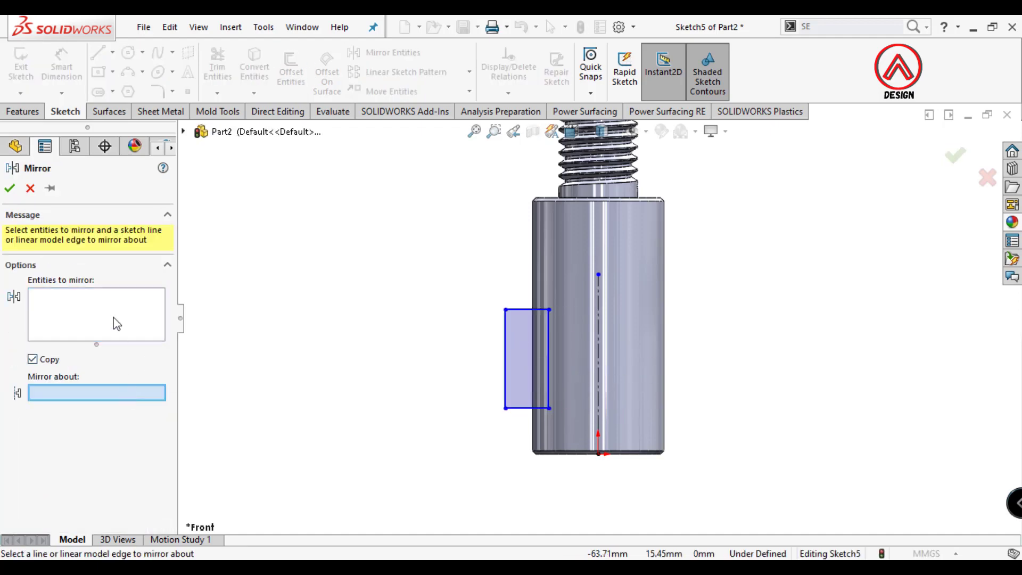
pyautogui.click(114, 323)
pyautogui.click(518, 352)
pyautogui.click(139, 393)
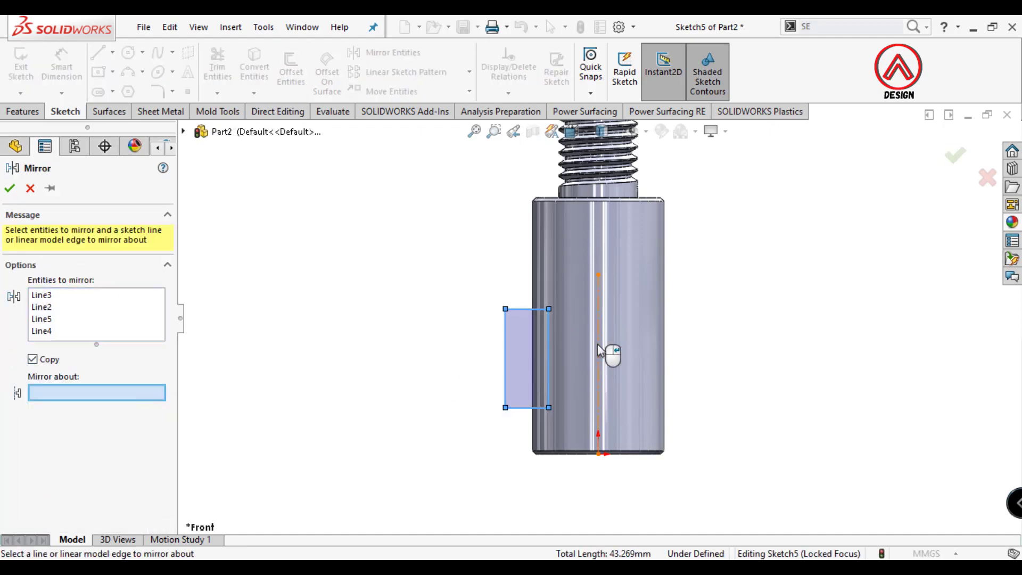
pyautogui.click(598, 346)
pyautogui.press('Return')
# - Dimension the distance between the two rectangles' inner edges to 16 mm
pyautogui.click(549, 391)
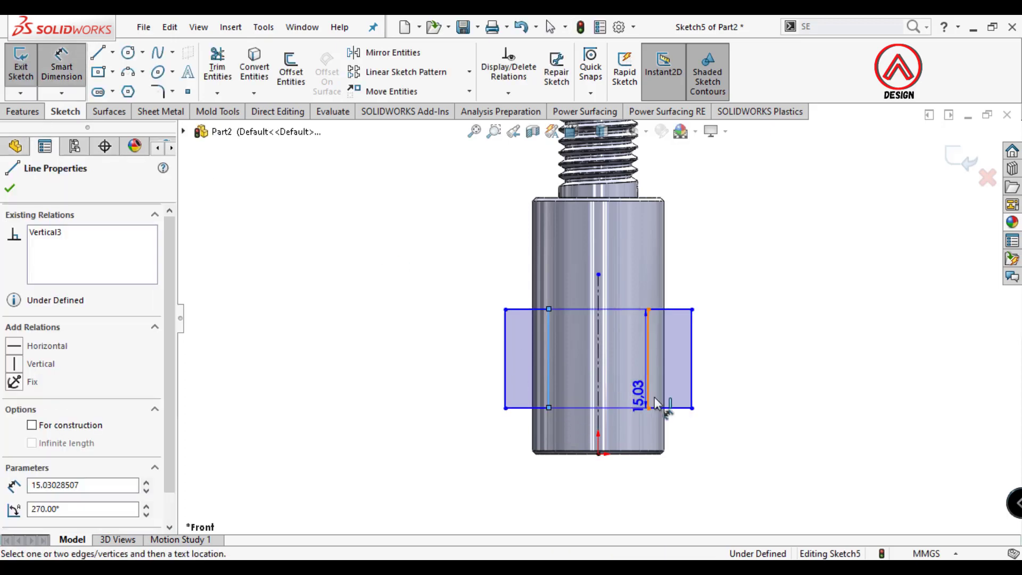
pyautogui.click(650, 398)
pyautogui.click(612, 493)
pyautogui.write('16')
pyautogui.press('Return')
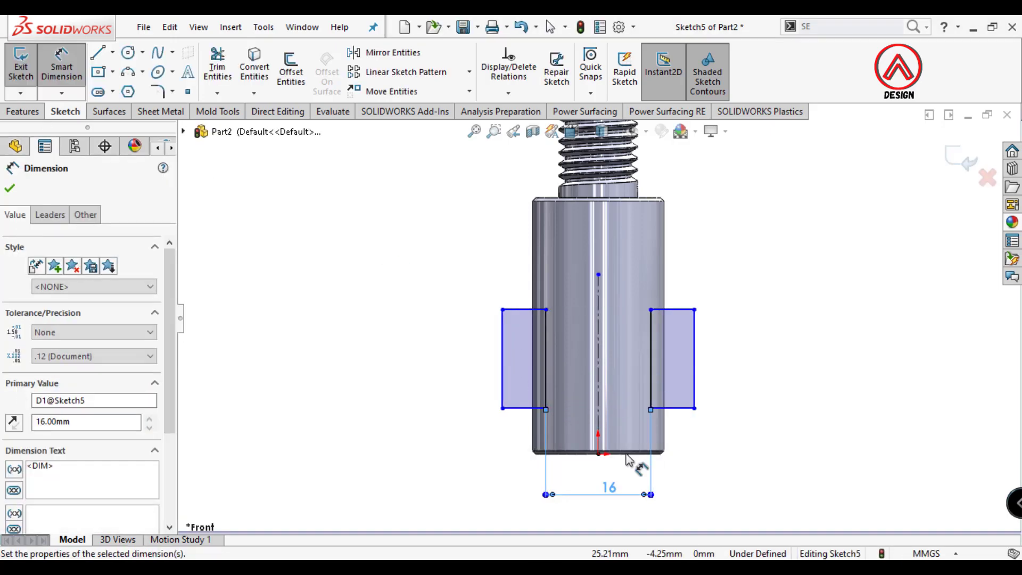
# - Position the rectangles 10 mm above the wide cylinder's bottom edge and set their height to 15 mm
pyautogui.click(530, 409)
pyautogui.click(538, 453)
pyautogui.click(454, 458)
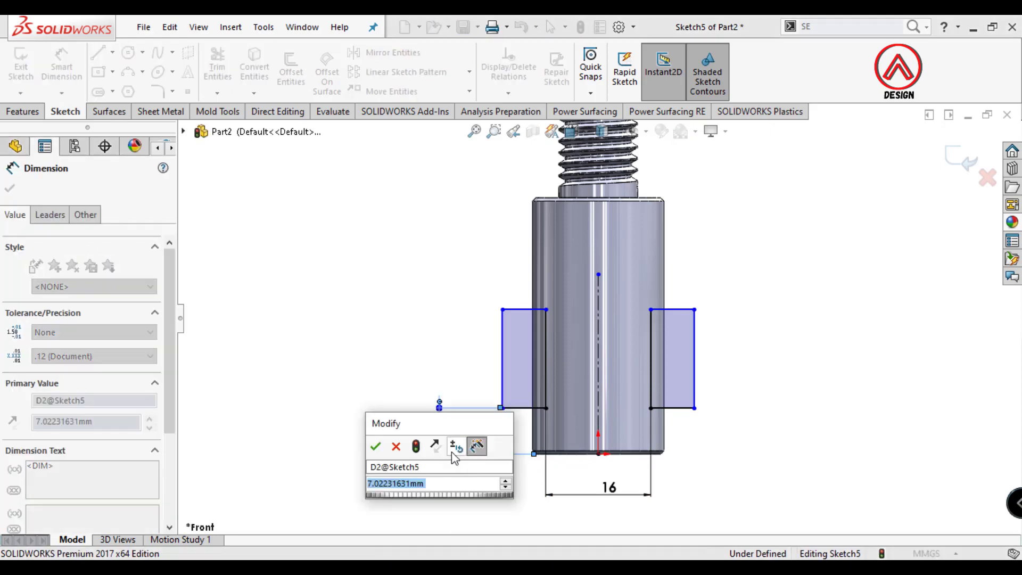
pyautogui.press('Return')
pyautogui.click(498, 353)
pyautogui.click(464, 357)
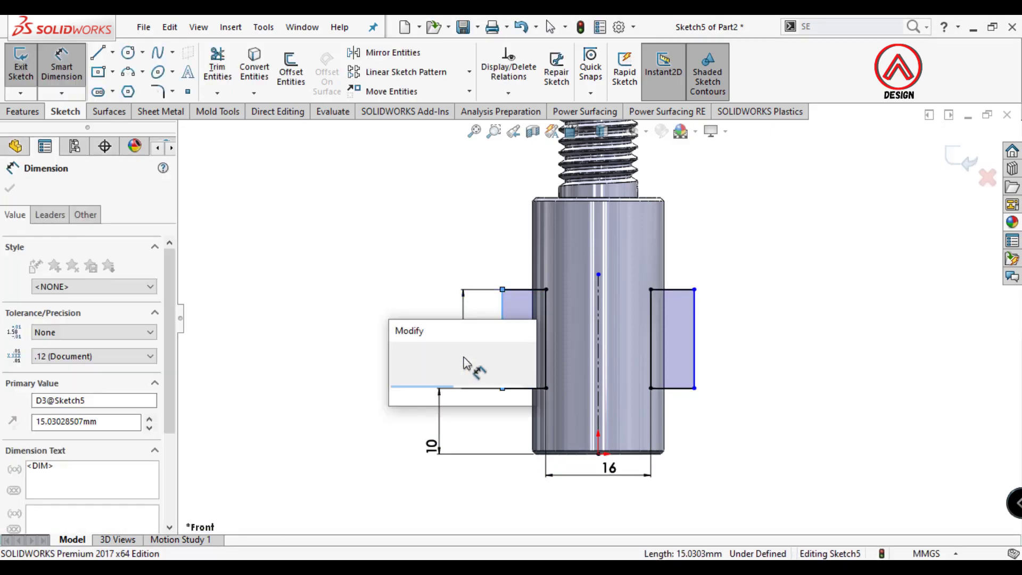
pyautogui.write('15')
pyautogui.press('Return')
# - Extrude-cut both rectangles through the whole cylinder in both directions to form two opposite wrench flats
pyautogui.click(23, 111)
pyautogui.click(222, 66)
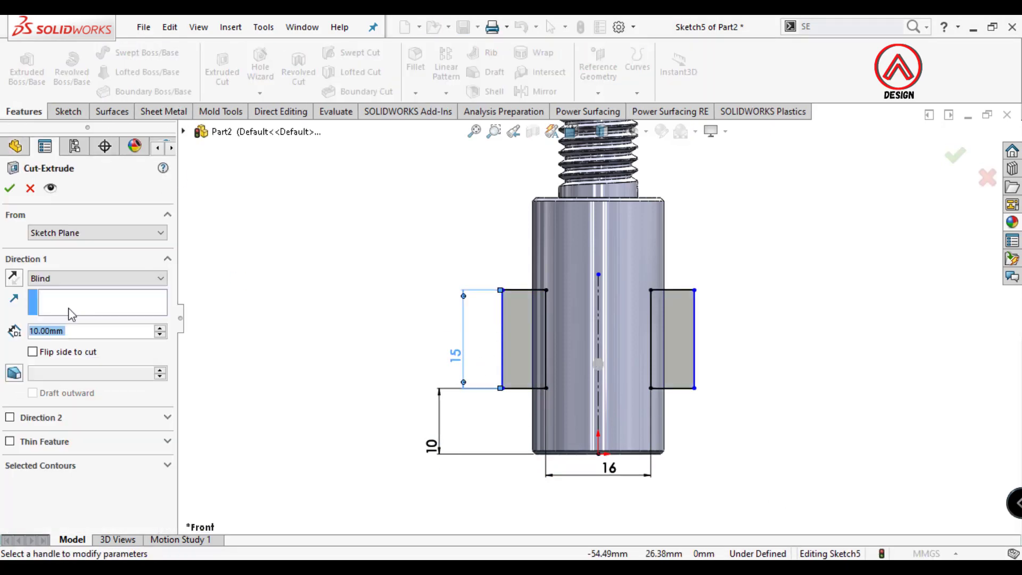
pyautogui.click(73, 279)
pyautogui.click(69, 308)
pyautogui.click(10, 188)
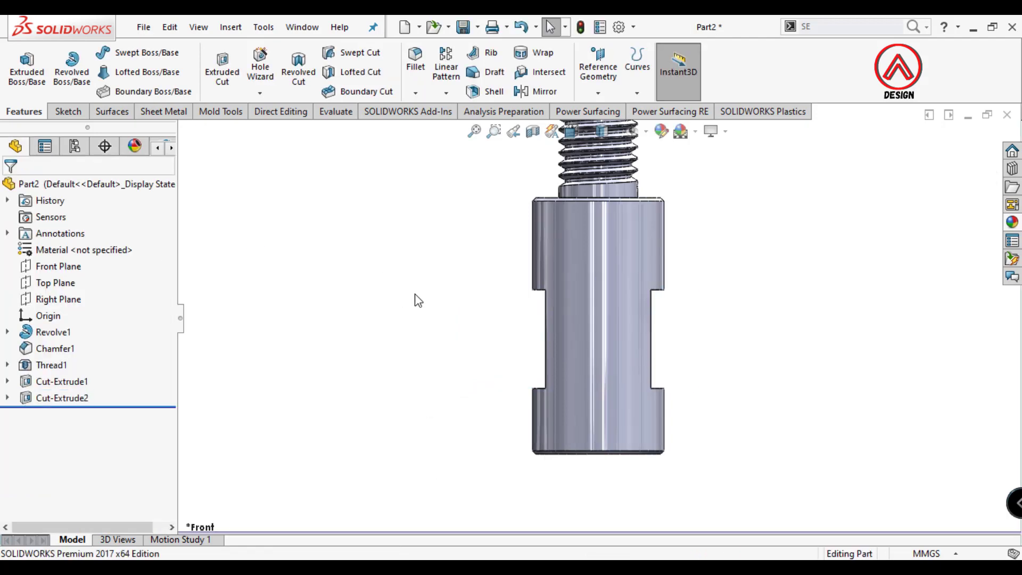
# - Start a sketch on the wide cylinder's unthreaded end face and draw a circle centered on the origin
pyautogui.moveTo(417, 297); pyautogui.dragTo(630, 300, button='middle')
pyautogui.scroll(3, 630, 300)
pyautogui.scroll(-2, 630, 300)
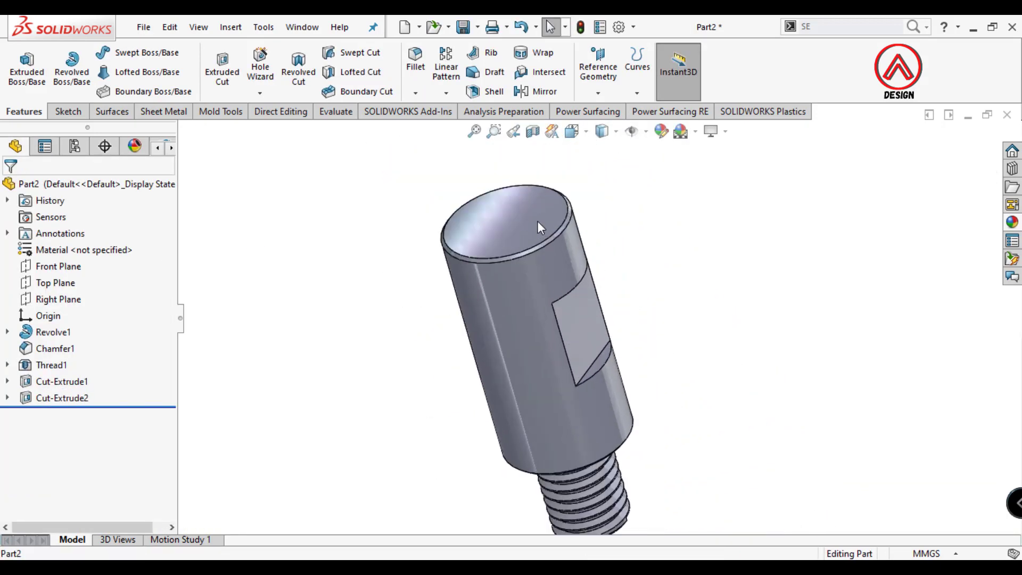
pyautogui.click(538, 222)
pyautogui.click(671, 178)
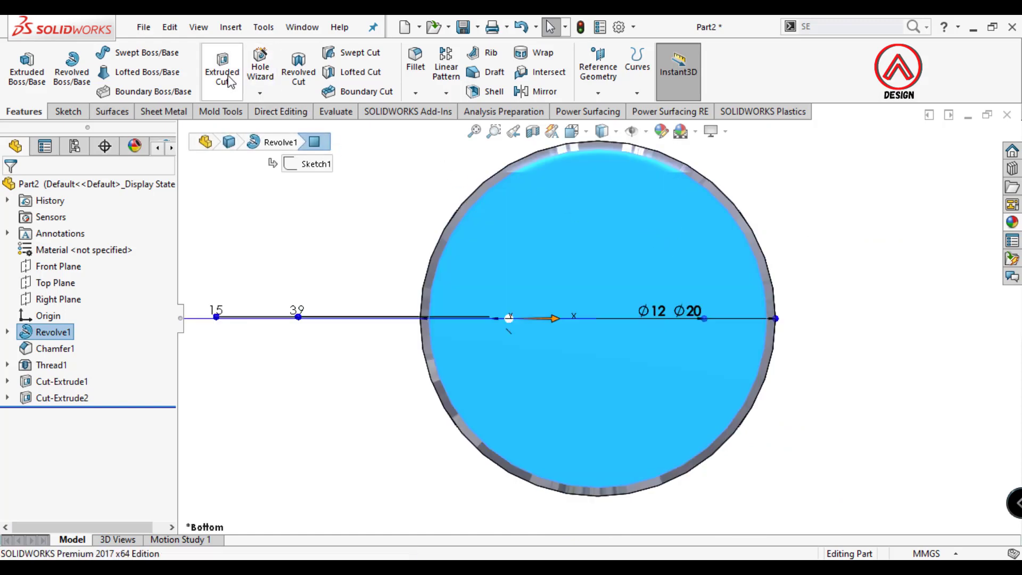
pyautogui.click(66, 110)
pyautogui.click(20, 67)
pyautogui.click(128, 52)
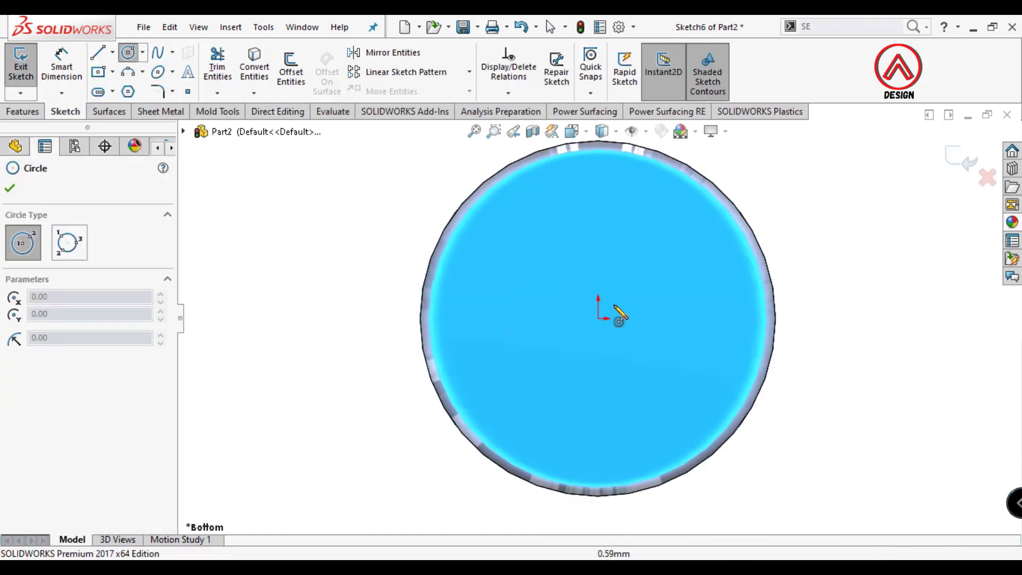
pyautogui.click(598, 319)
pyautogui.click(511, 255)
# - Set the end-face circle's diameter to 16 mm
pyautogui.click(61, 67)
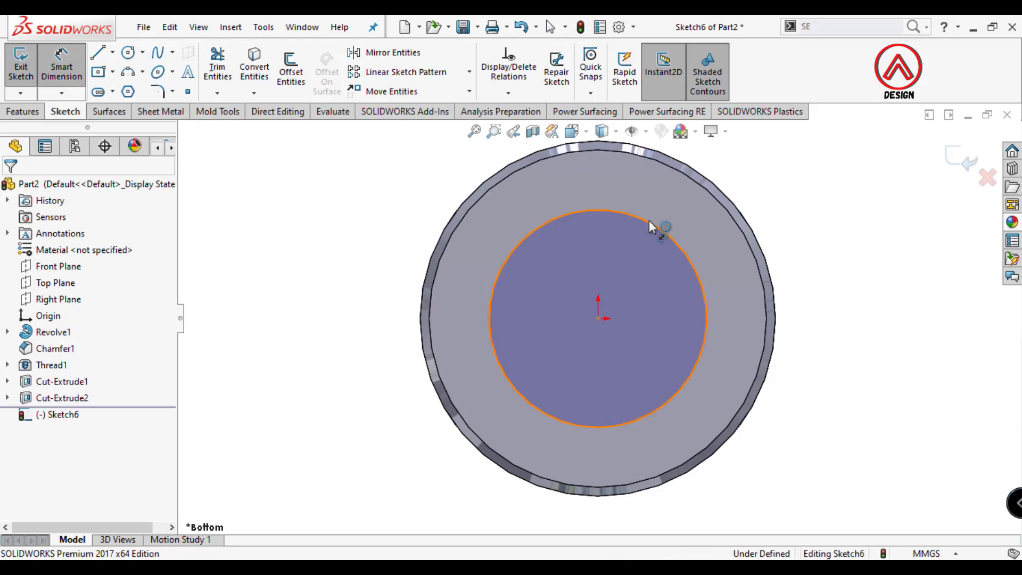
pyautogui.click(651, 224)
pyautogui.click(804, 177)
pyautogui.write('16')
pyautogui.press('Return')
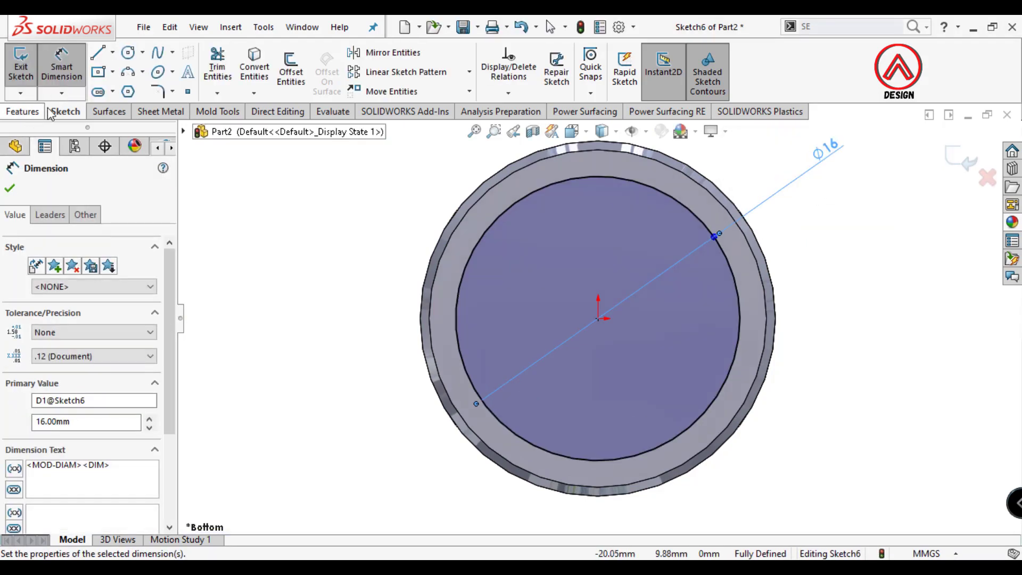
# - Extrude-cut the 16 mm circle to a blind depth of 3 mm as a recess
pyautogui.click(38, 111)
pyautogui.click(222, 69)
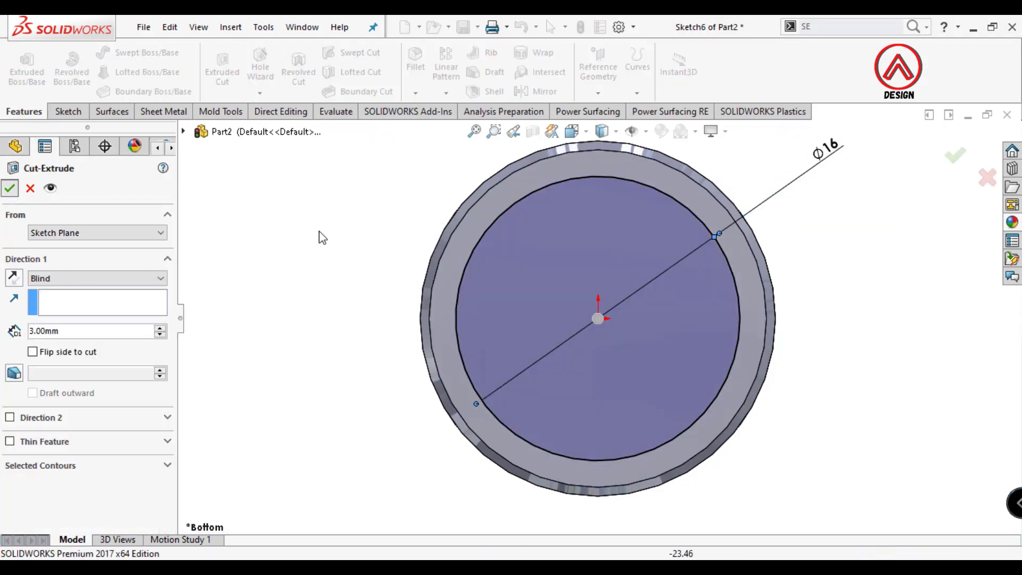
pyautogui.press('Return')
# - Start an ISO M8 bottoming tapped hole on the recess floor with a Blind end condition
pyautogui.moveTo(529, 313); pyautogui.dragTo(558, 273, button='middle')
pyautogui.scroll(-2, 558, 273)
pyautogui.click(554, 269)
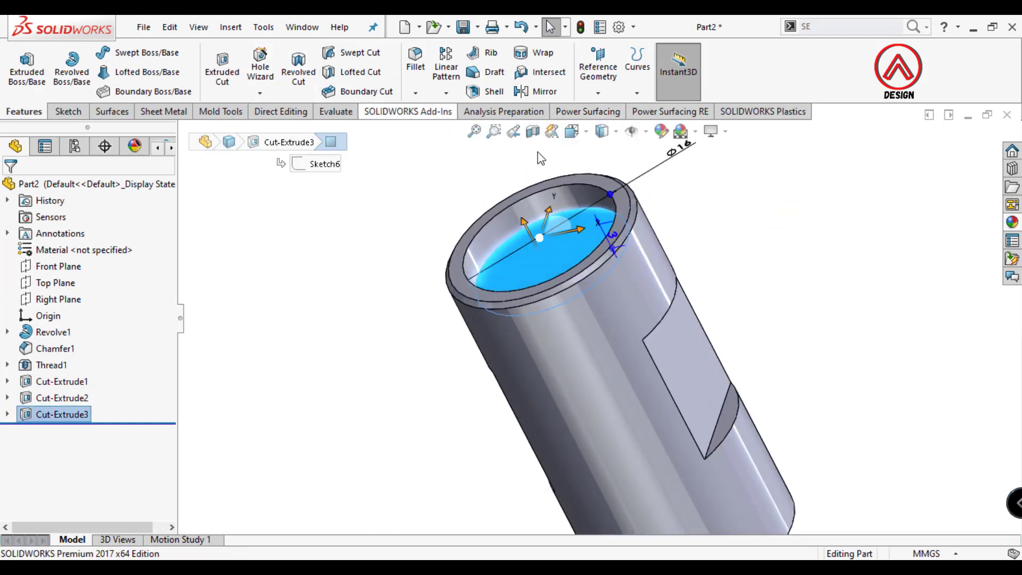
pyautogui.click(753, 221)
pyautogui.click(567, 230)
pyautogui.click(681, 204)
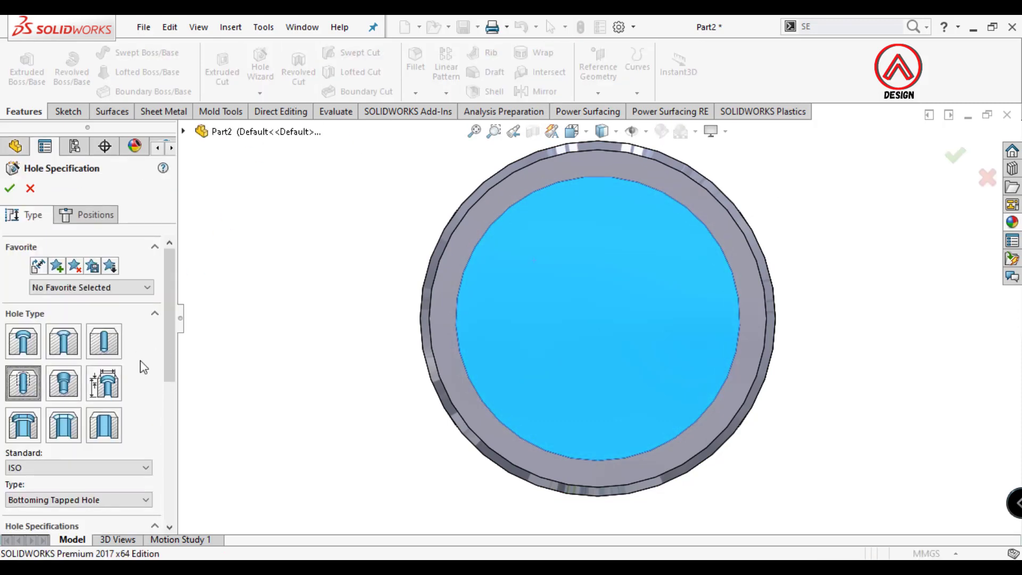
pyautogui.scroll(-5, 154, 394)
pyautogui.click(75, 473)
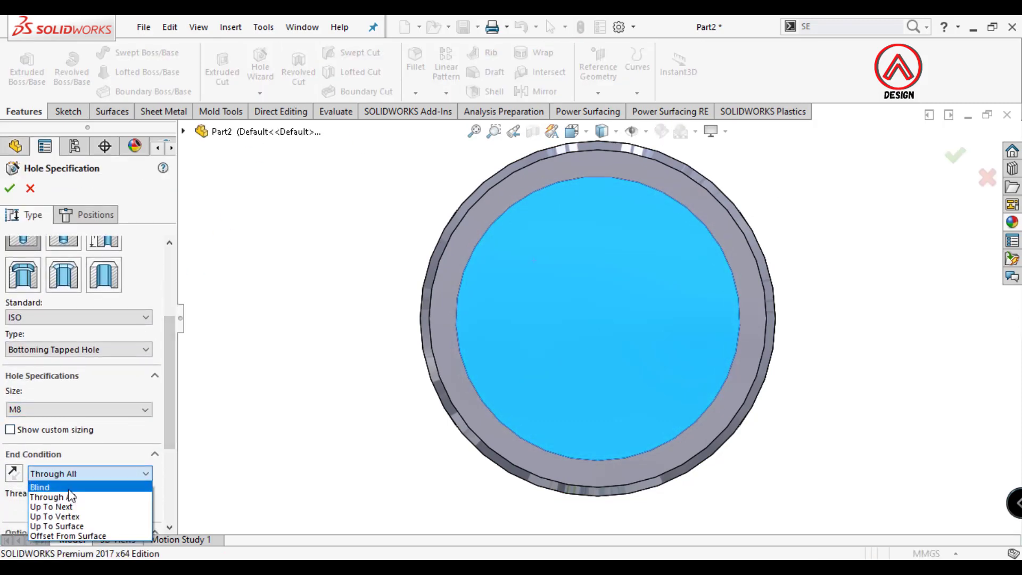
pyautogui.click(54, 487)
# - Place the tapped hole at the recess center, turn off its near side countersink, and create it
pyautogui.click(88, 214)
pyautogui.click(598, 319)
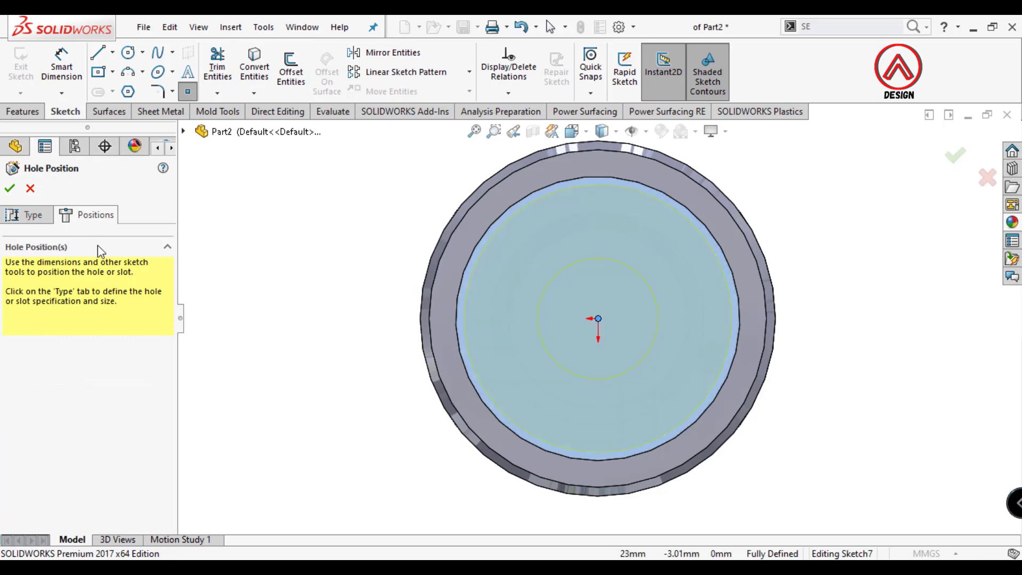
pyautogui.click(27, 214)
pyautogui.scroll(-8, 164, 422)
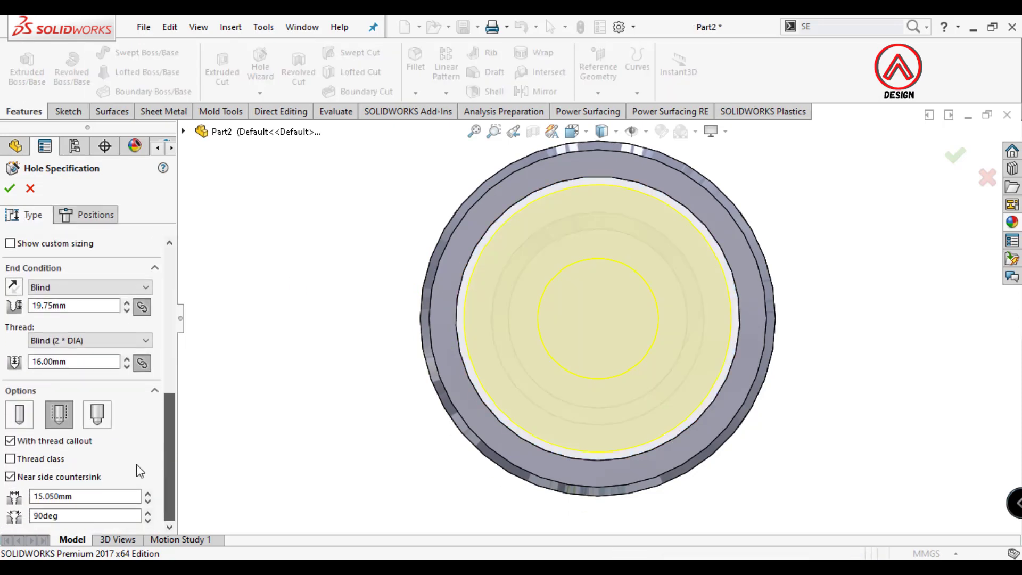
pyautogui.click(34, 480)
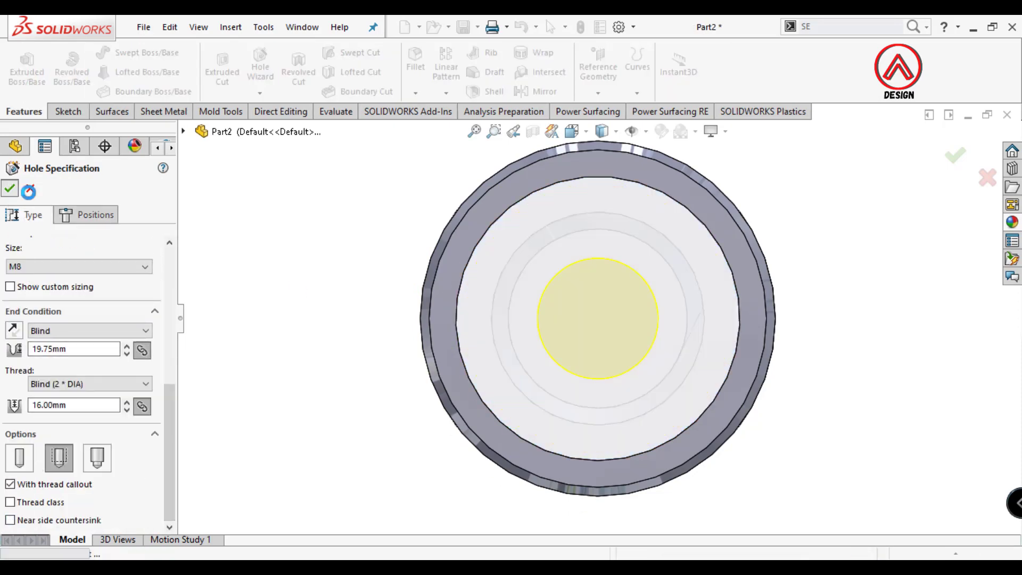
pyautogui.press('Return')
# - Chamfer the inner rim edge of the recess by 0.5 mm at 45 degrees
pyautogui.moveTo(474, 332); pyautogui.dragTo(617, 215, button='middle')
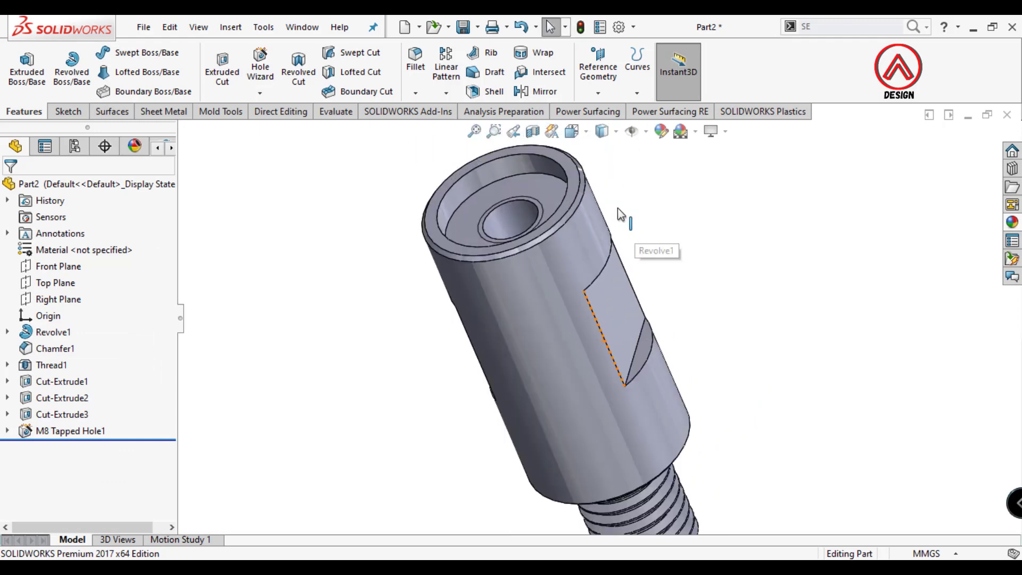
pyautogui.click(426, 93)
pyautogui.click(433, 127)
pyautogui.write('.5')
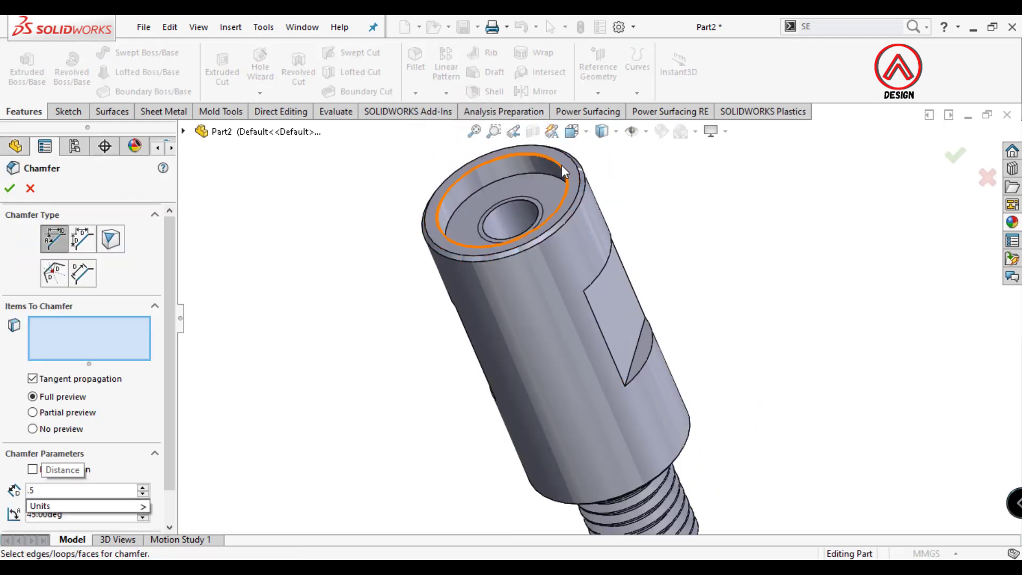
pyautogui.click(562, 165)
pyautogui.press('Return')
# - Apply a shiny metal appearance to the entire part
pyautogui.moveTo(353, 269); pyautogui.dragTo(648, 304, button='middle')
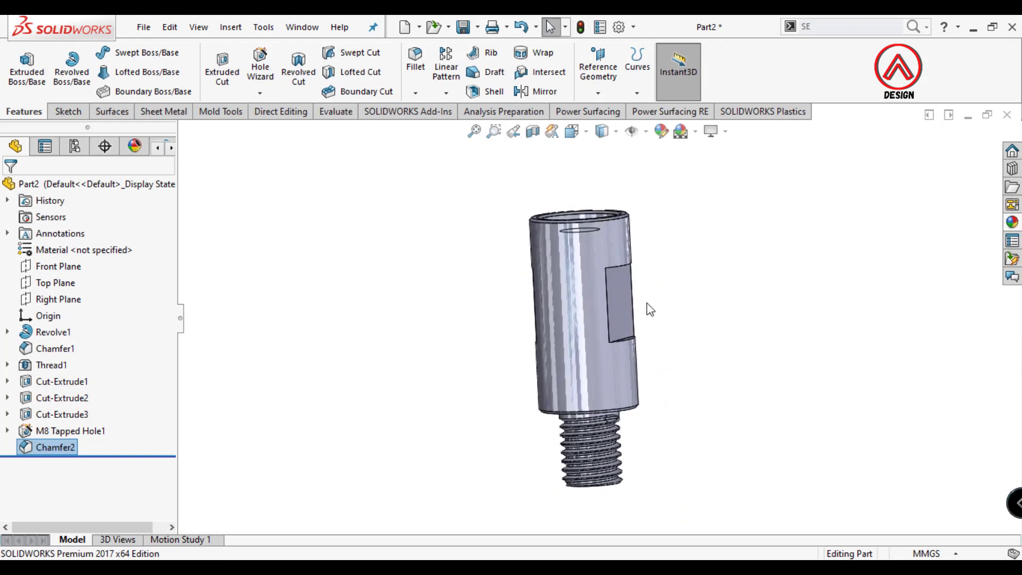
pyautogui.click(1011, 223)
pyautogui.moveTo(881, 410); pyautogui.dragTo(598, 341)
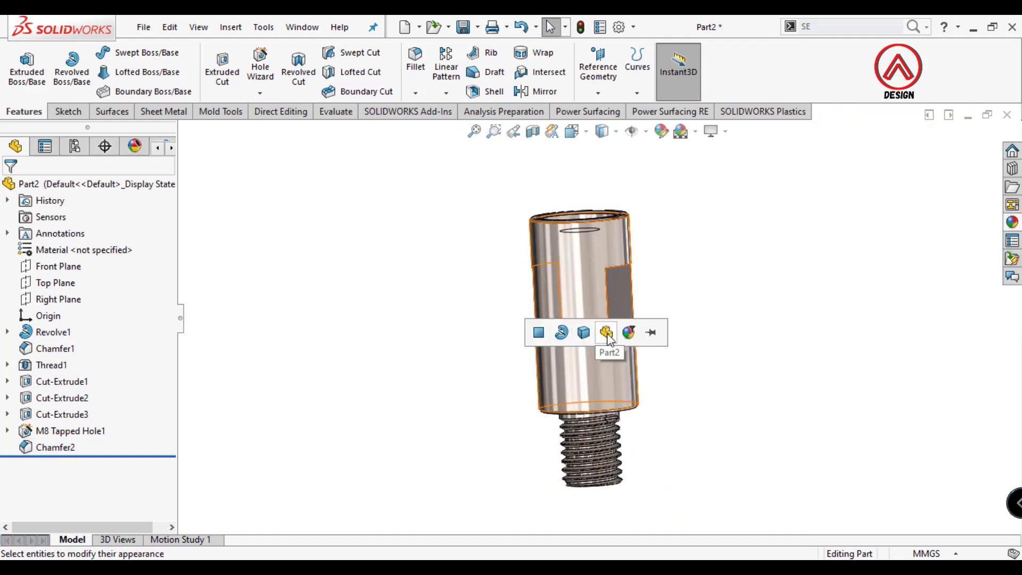
pyautogui.click(623, 334)
# - Save the part as HOLDER PO LOCK in the same folder as STOPPER BOLT
pyautogui.moveTo(714, 283); pyautogui.dragTo(659, 263, button='middle')
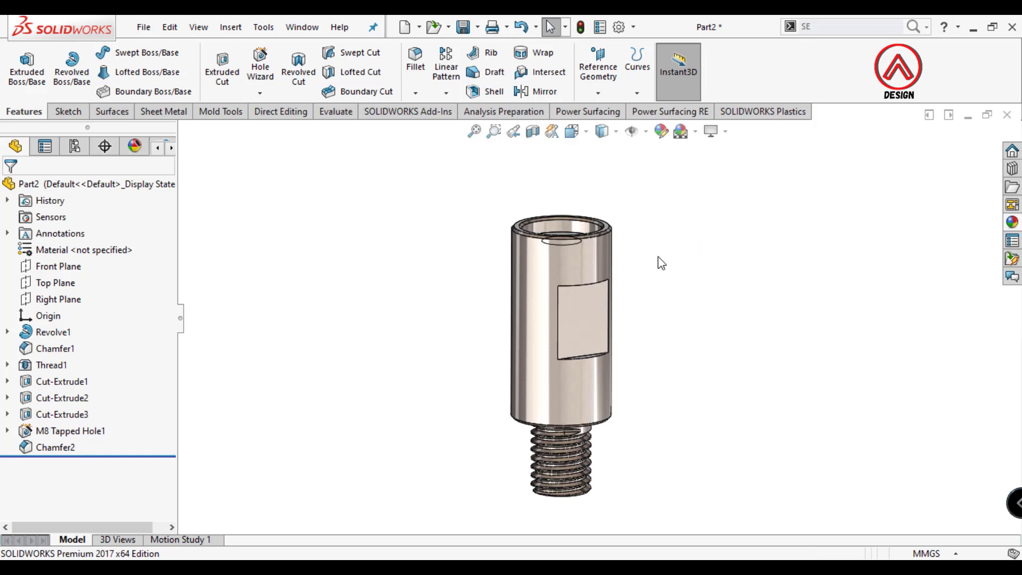
pyautogui.click(471, 25)
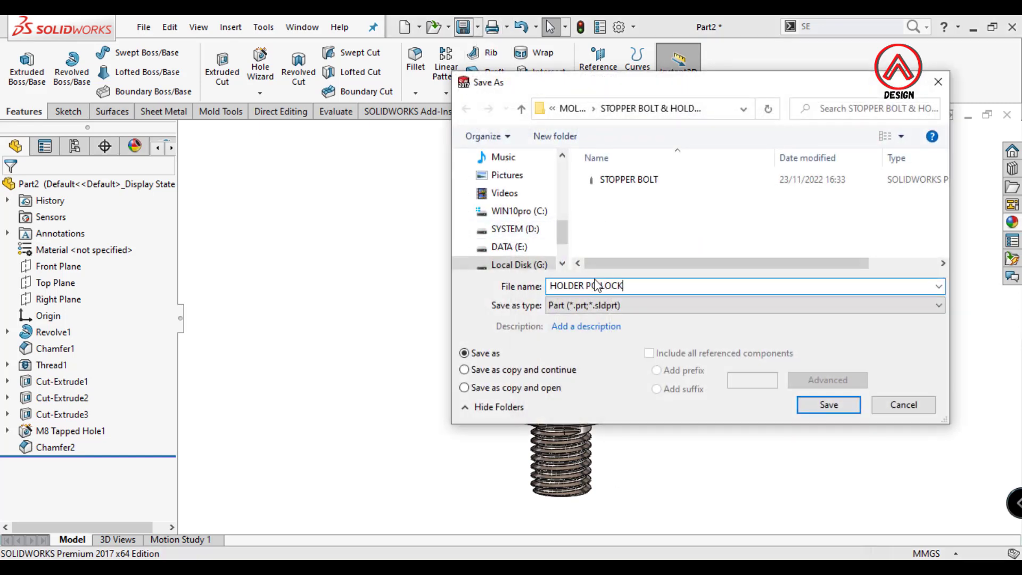
pyautogui.click(828, 404)
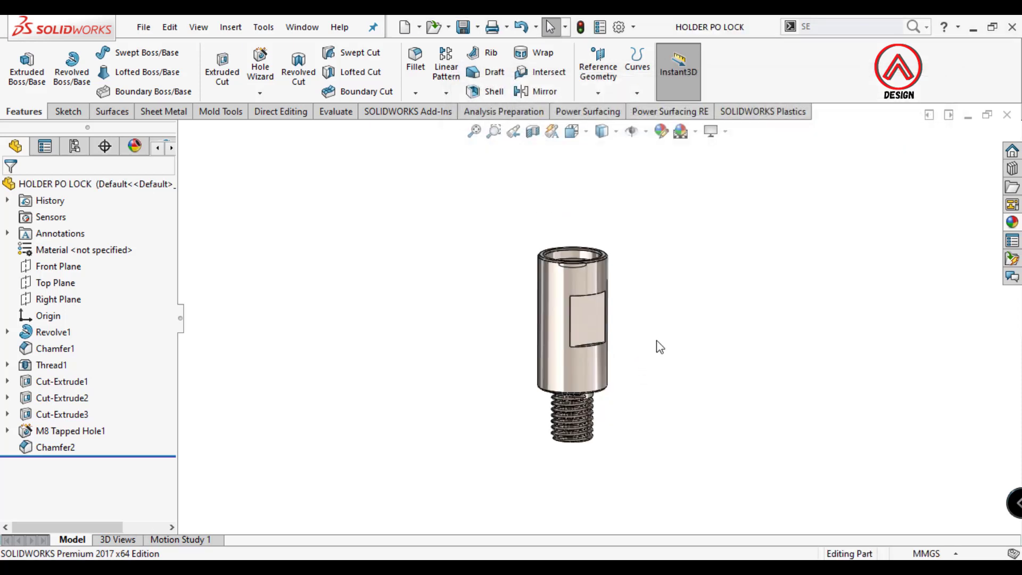
pyautogui.moveTo(657, 347); pyautogui.dragTo(671, 513, button='middle')
pyautogui.scroll(2, 612, 301)
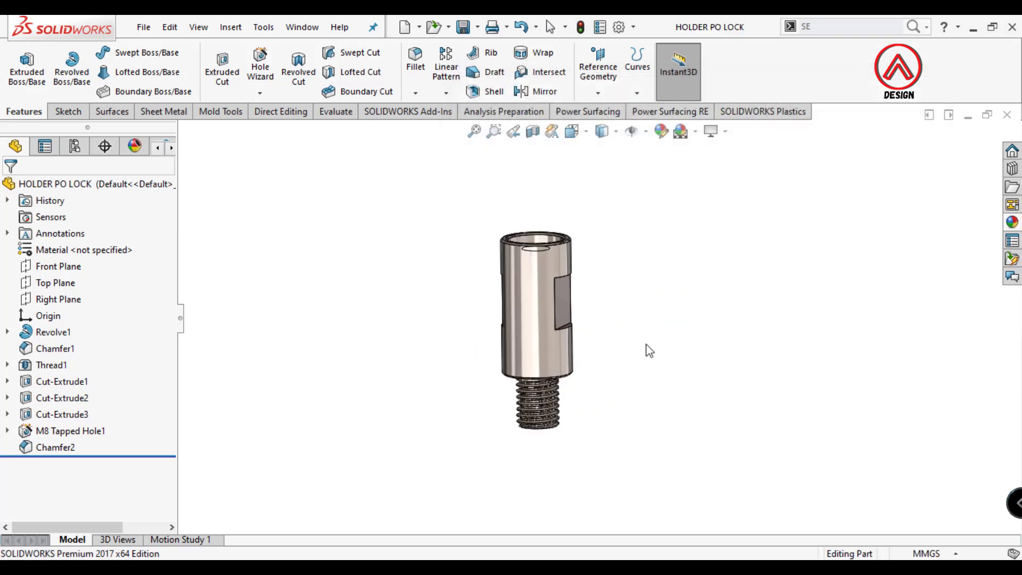